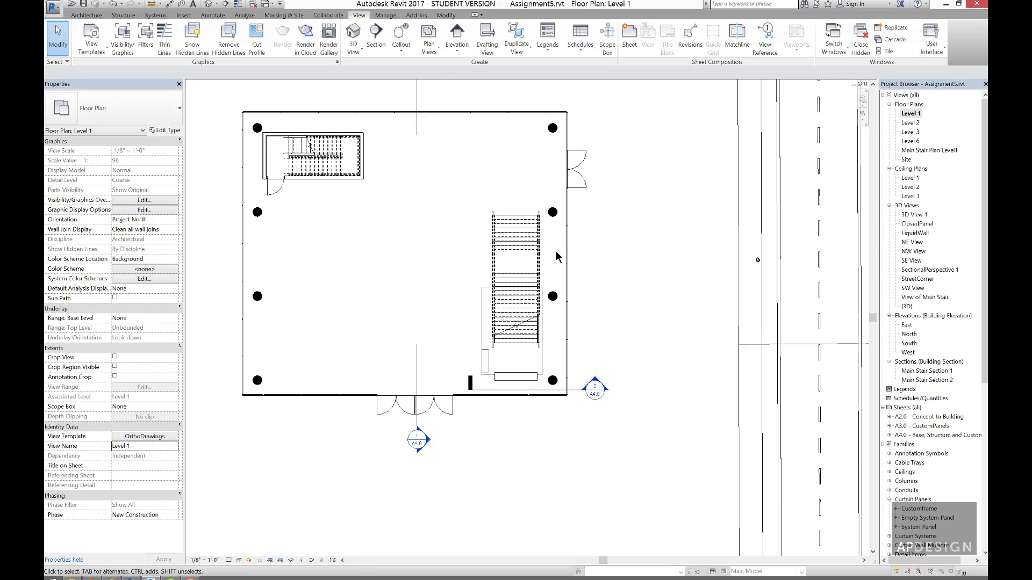
- Save the project and bring up the OrthoDrawings view template for management, keeping the floor plan in sight
scroll(556, 250, "down", 2)
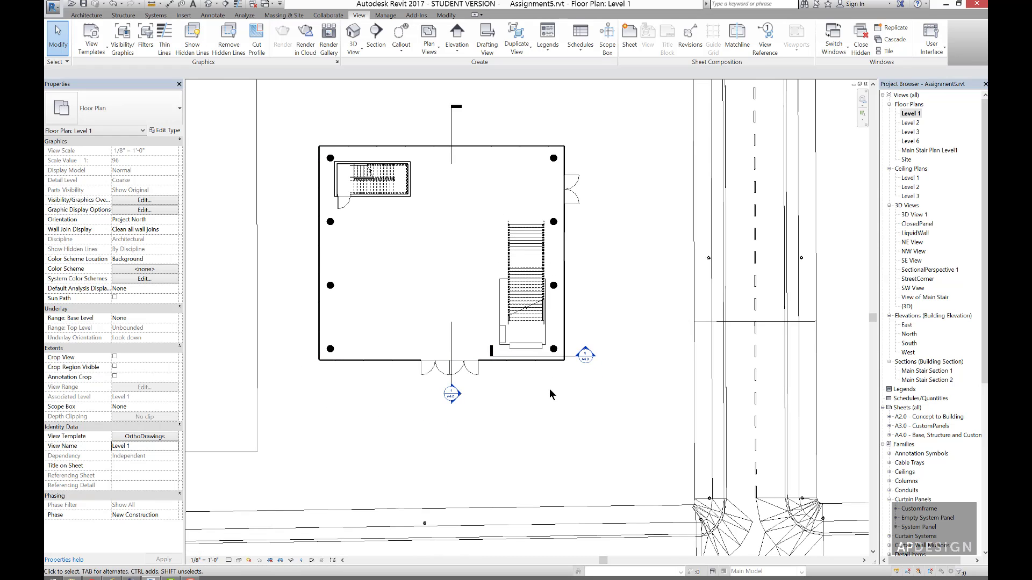
left_click(91, 41)
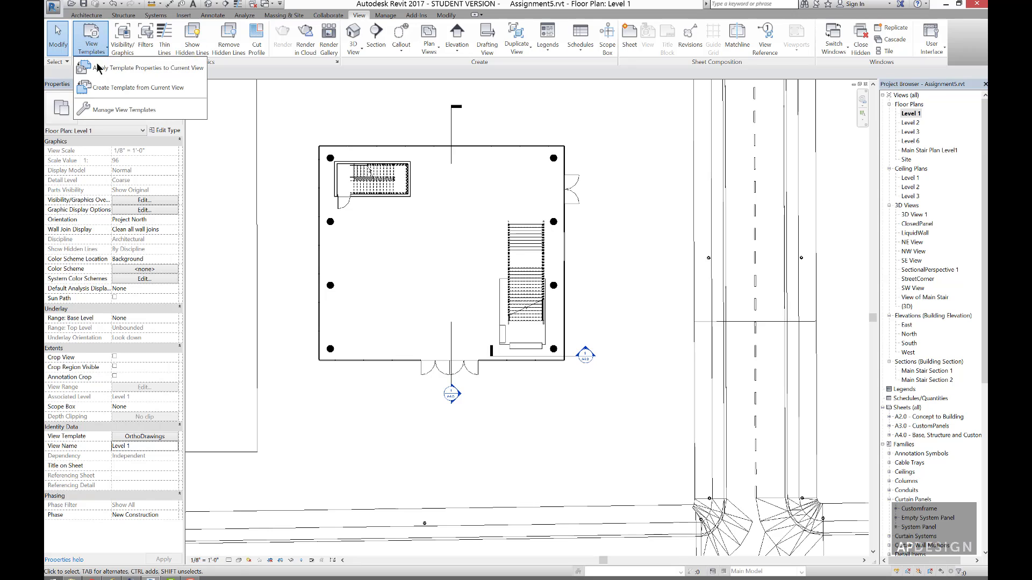
left_click(123, 110)
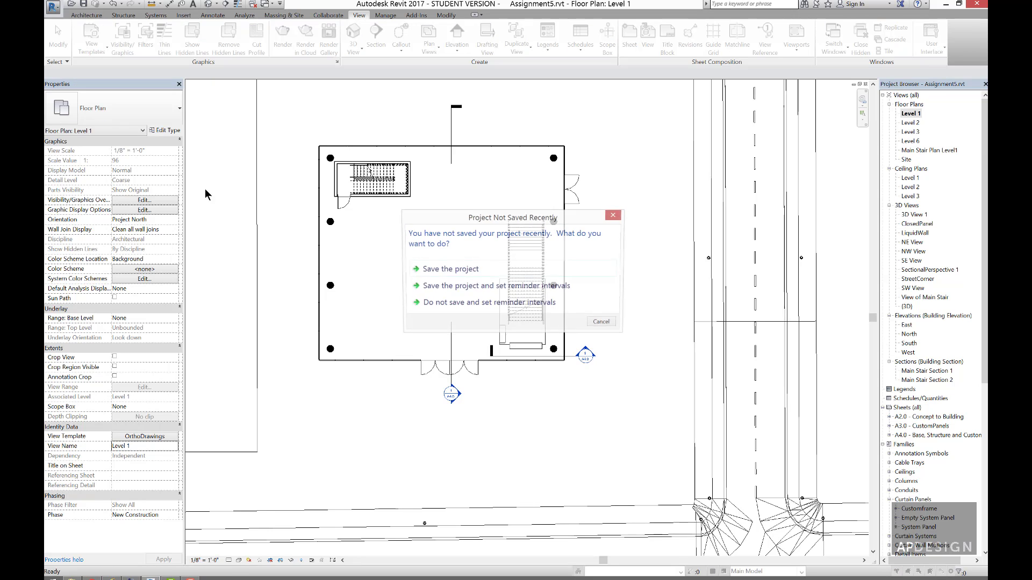
left_click(471, 270)
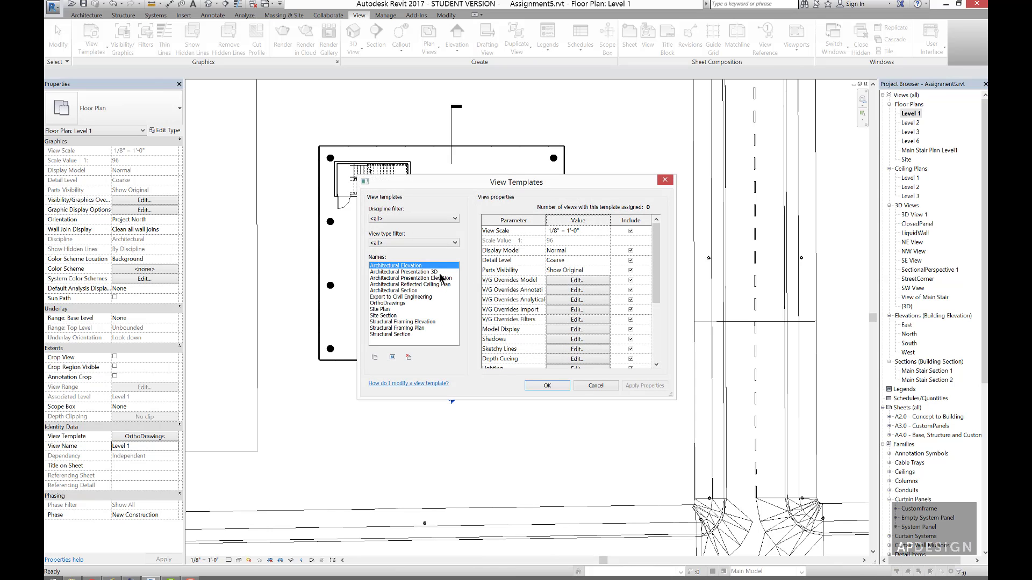
left_click(403, 303)
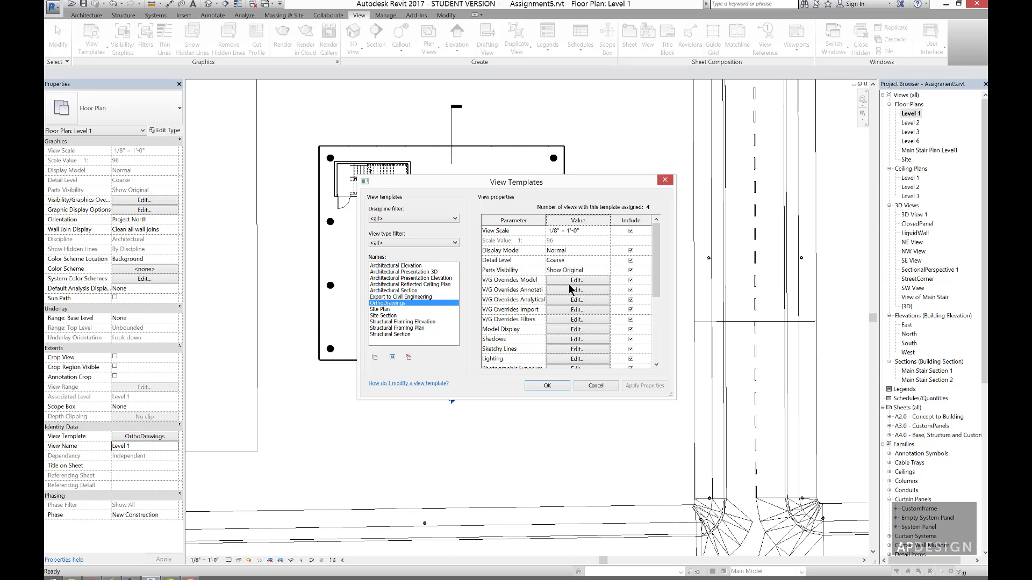
left_click_drag(490, 184, 547, 218)
left_click_drag(606, 271, 694, 353)
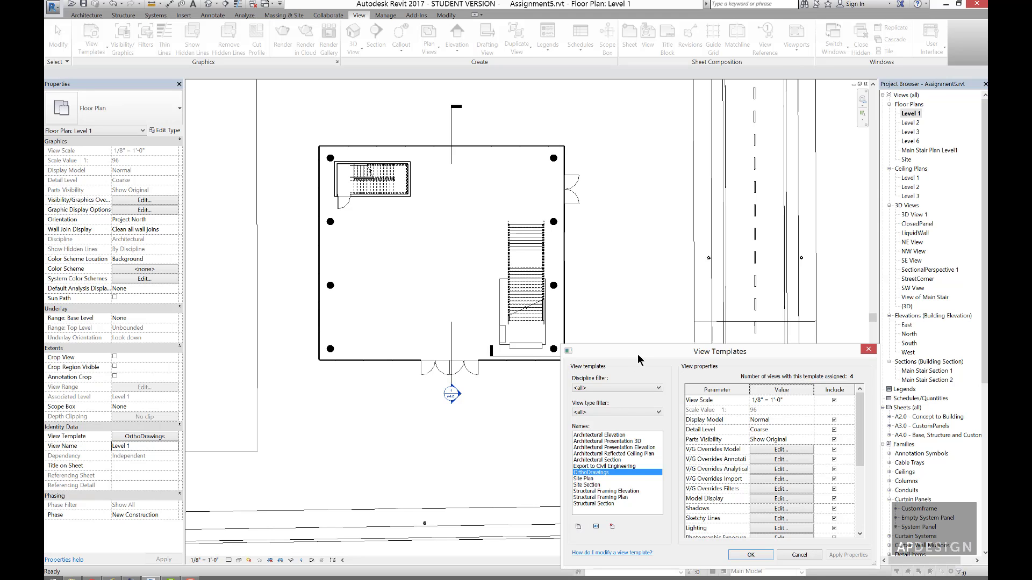
left_click_drag(638, 353, 647, 195)
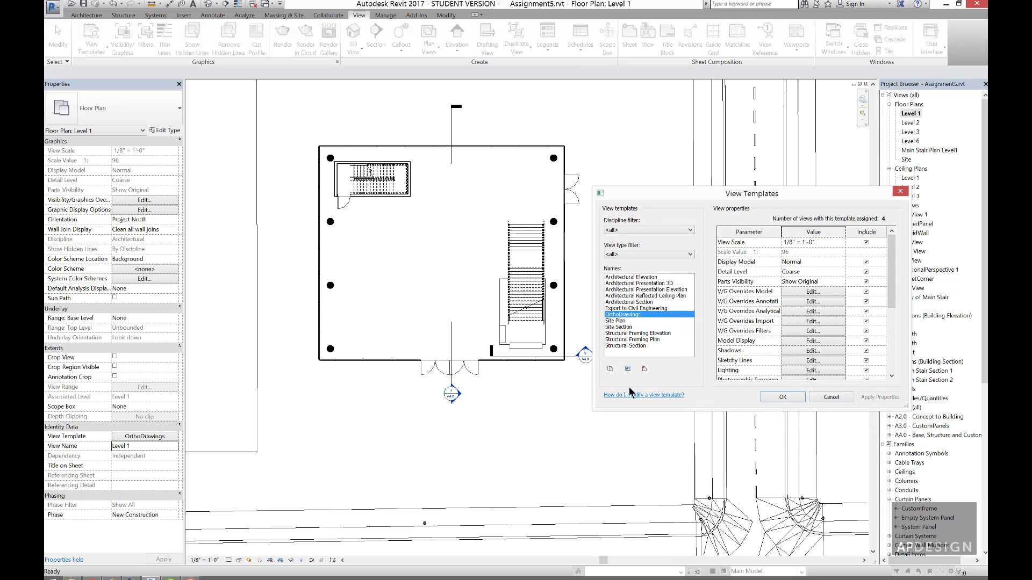
- Review the annotation category visibility in the OrthoDrawings template's graphic overrides, including elevations, grids and levels
left_click(813, 292)
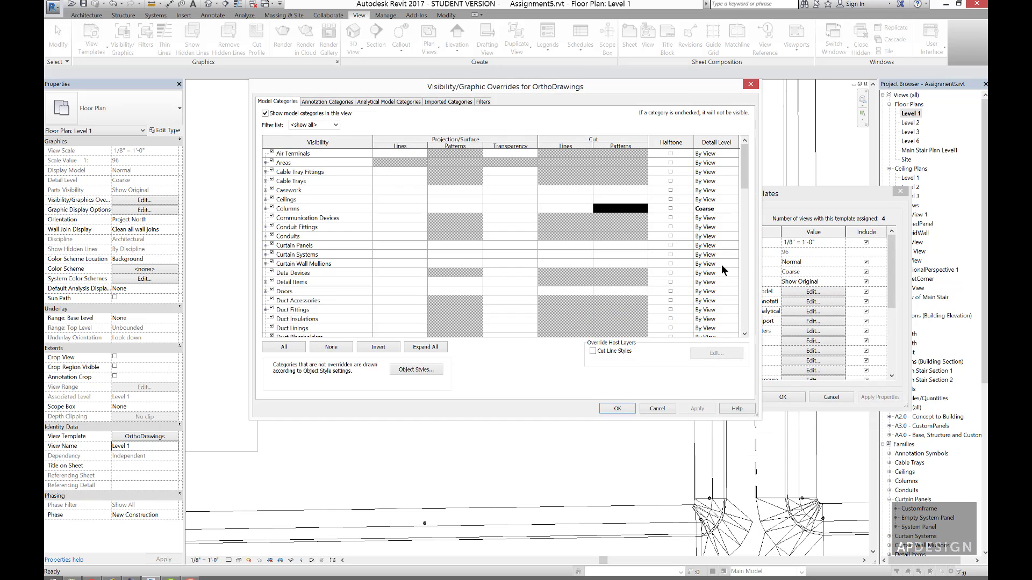
left_click(334, 103)
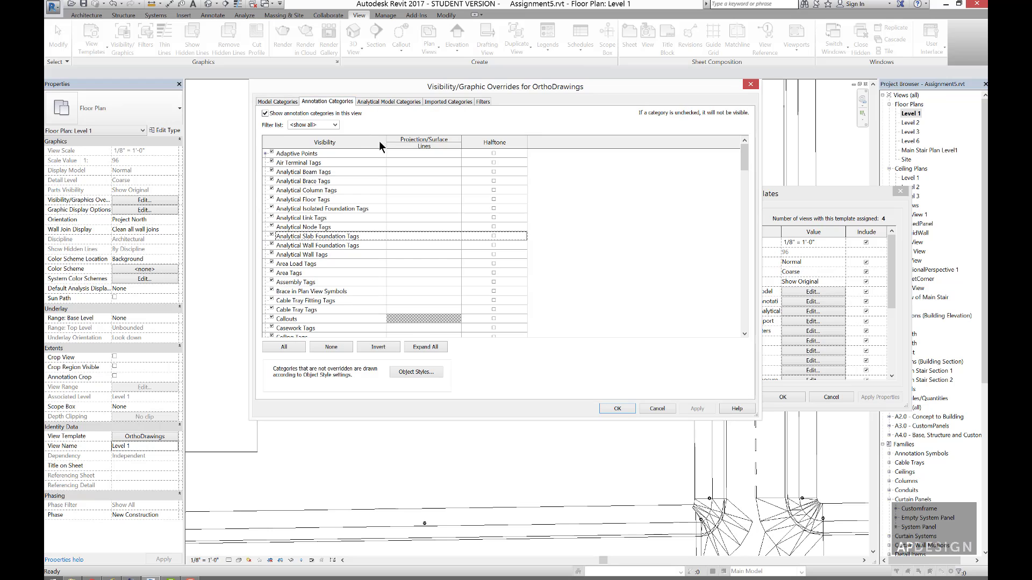
scroll(327, 245, "down", 10)
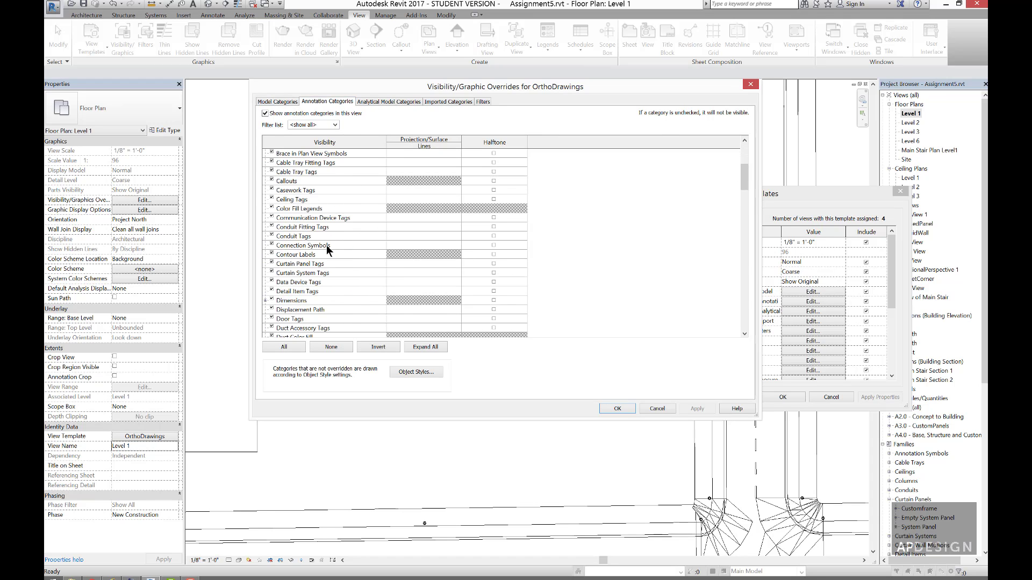
scroll(327, 245, "down", 3)
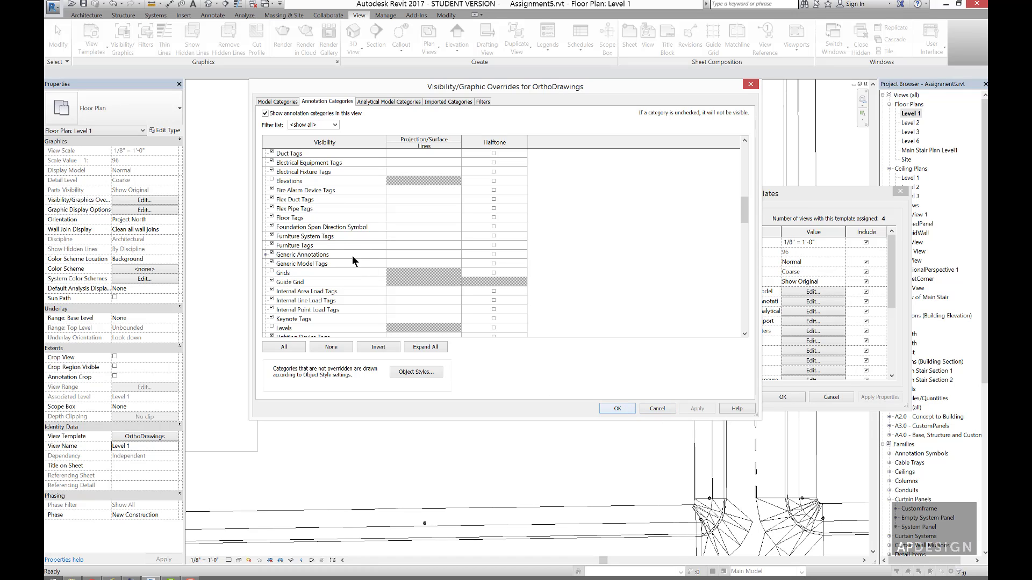
left_click(627, 406)
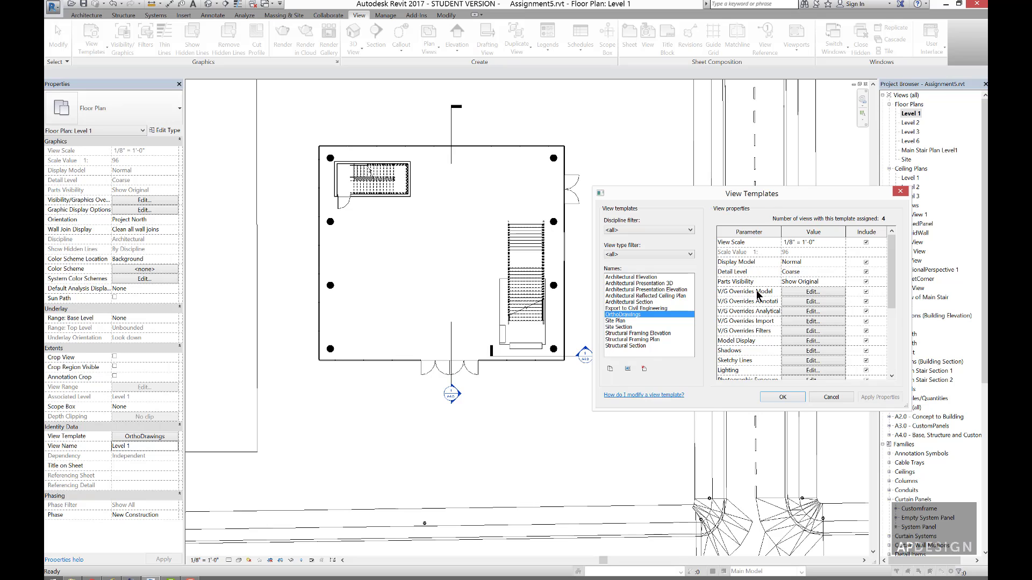
left_click(779, 398)
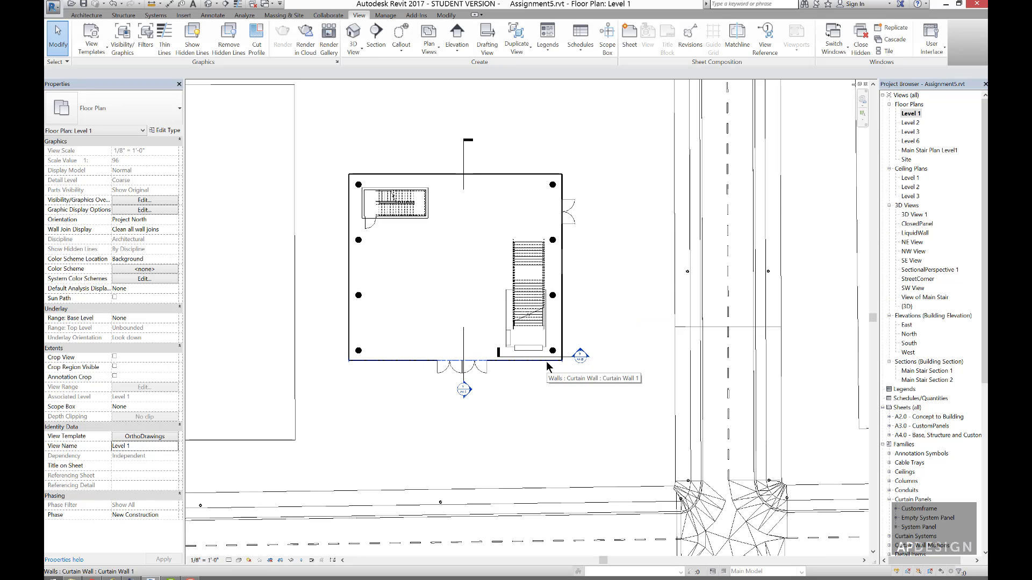
- Check the Level 1 plan and its surrounding site for hidden elements using Reveal Hidden Elements, and leave that mode
scroll(546, 361, "down", 3)
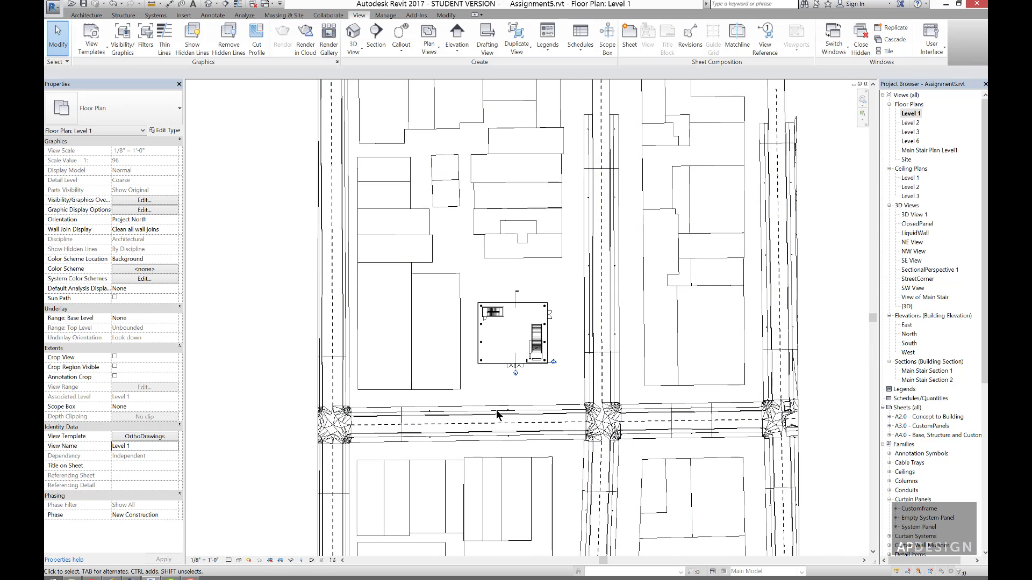
scroll(546, 372, "up", 2)
right_click(549, 376)
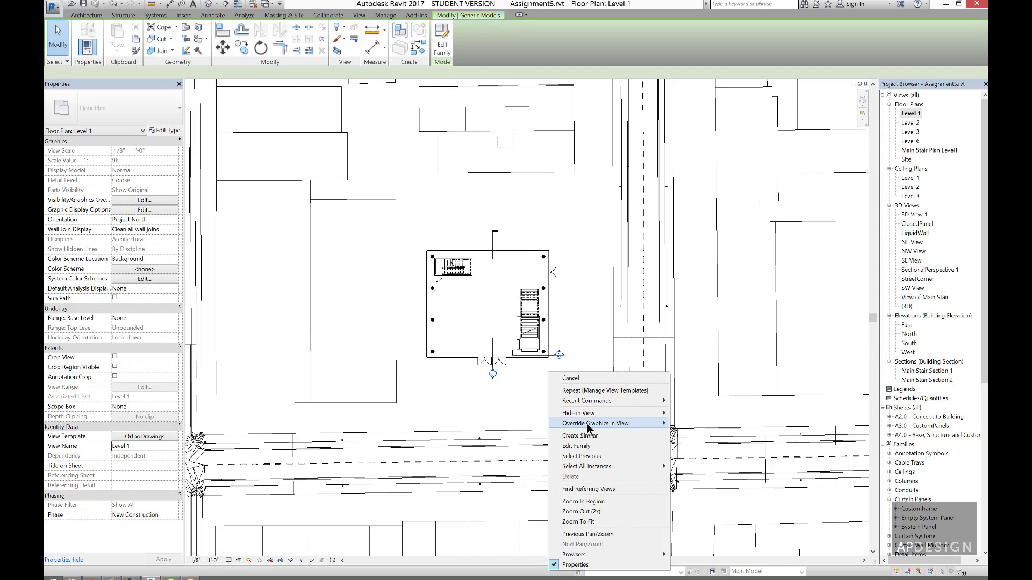
left_click(515, 404)
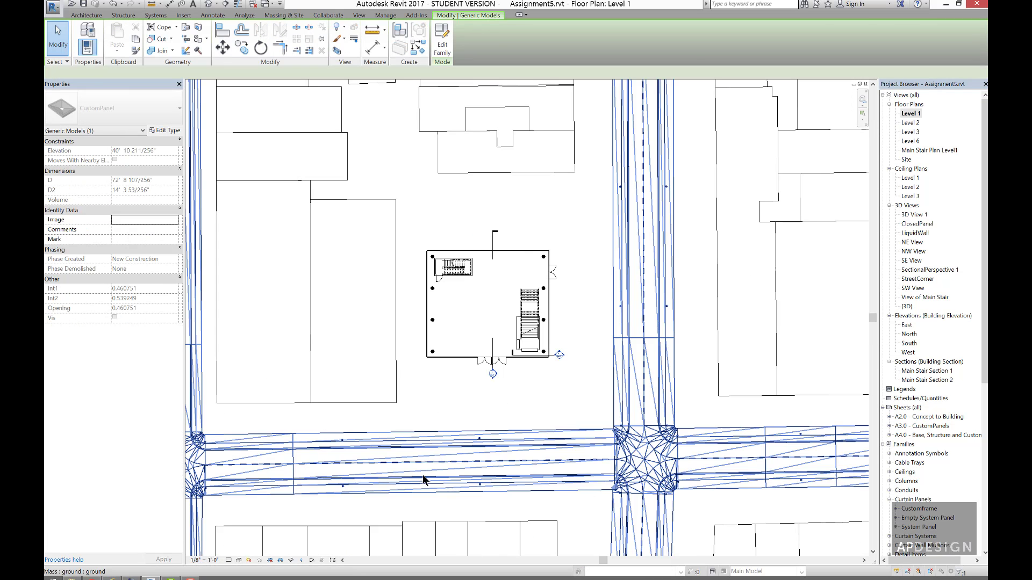
left_click(301, 561)
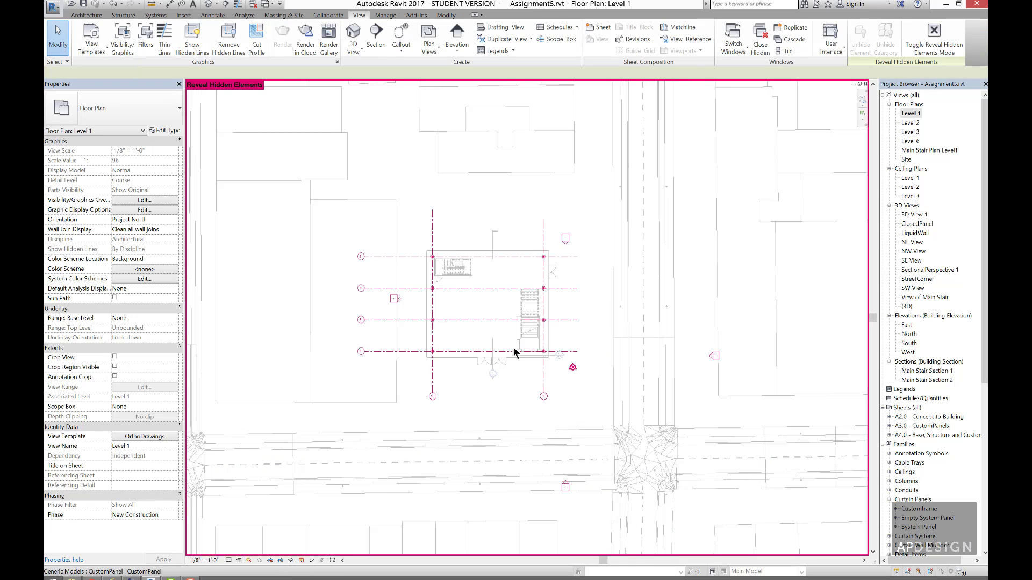
left_click(301, 560)
scroll(561, 376, "down", 5)
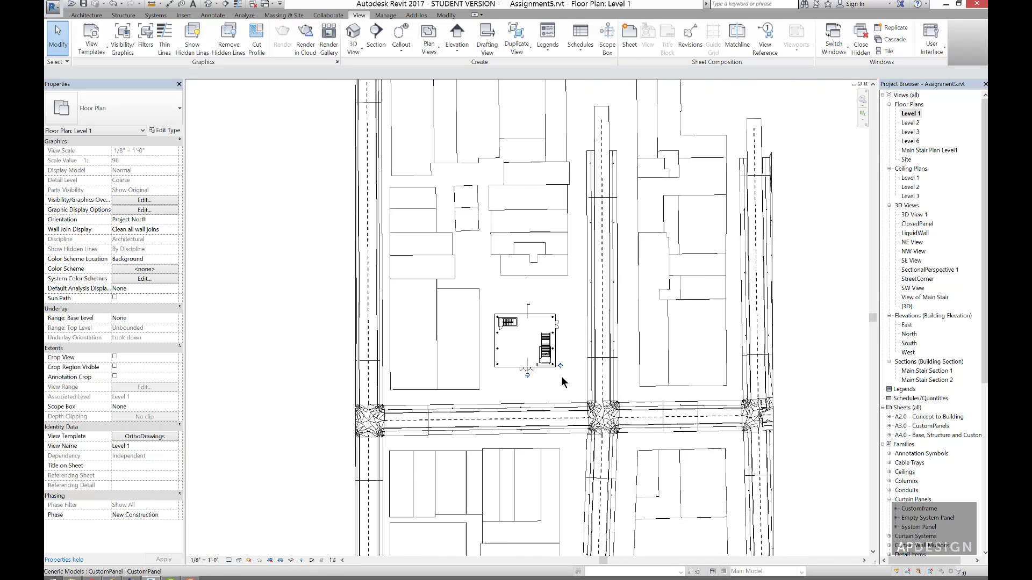
scroll(544, 378, "up", 5)
scroll(488, 280, "up", 4)
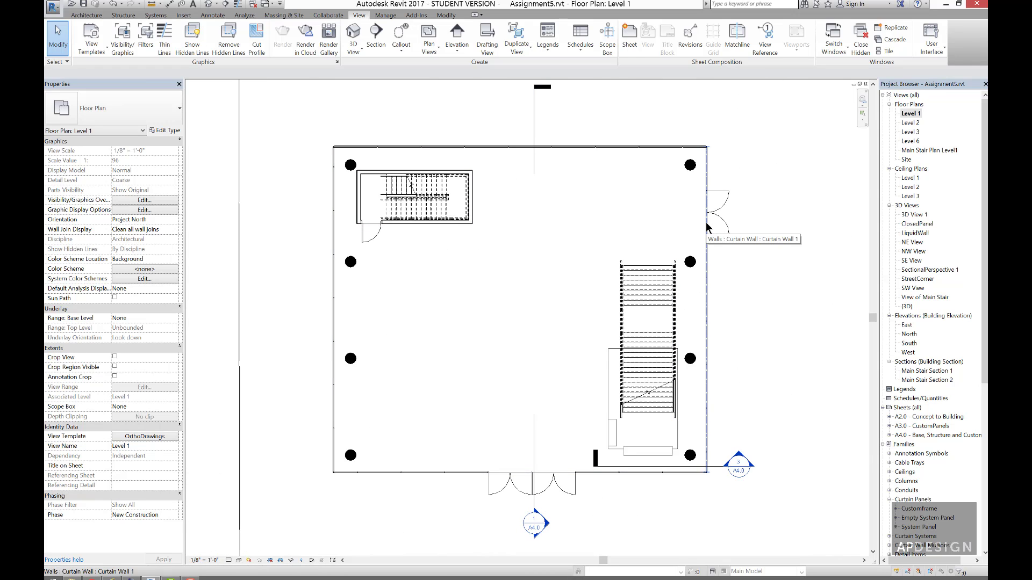
- Try to select the floor among the overlapping curtain walls along the building's edge
key("Tab")
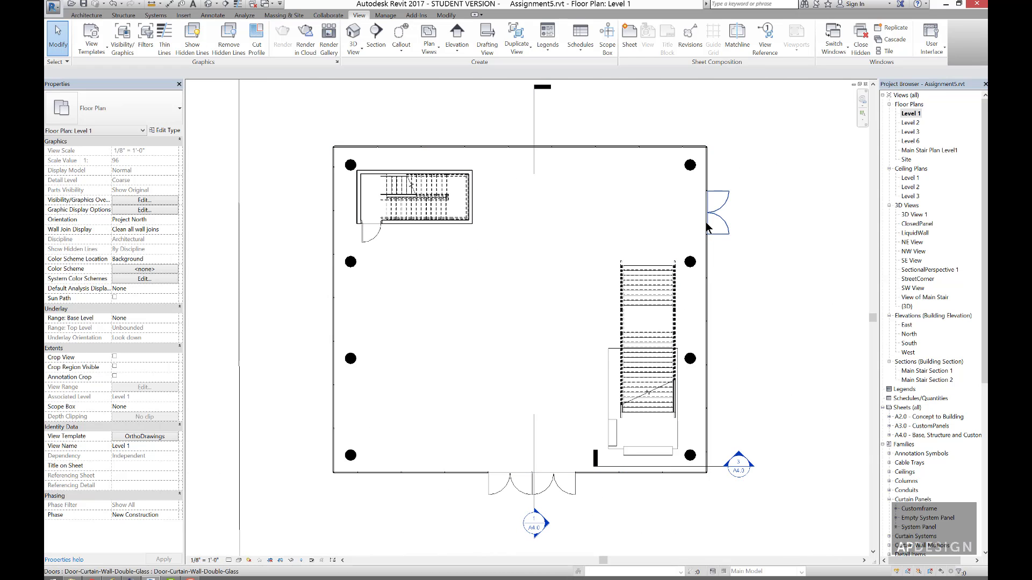
key("Tab")
left_click(519, 476)
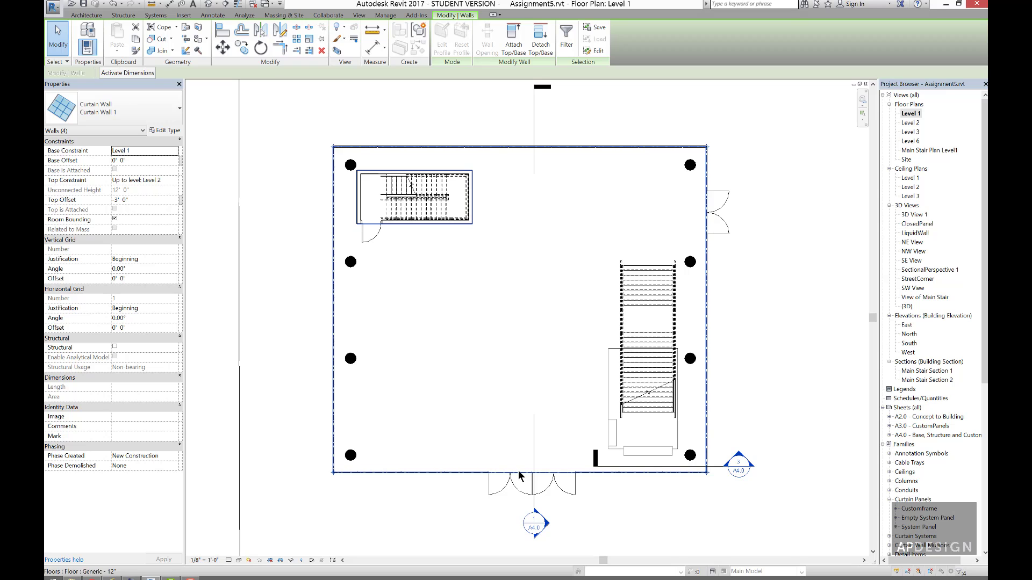
left_click(519, 475)
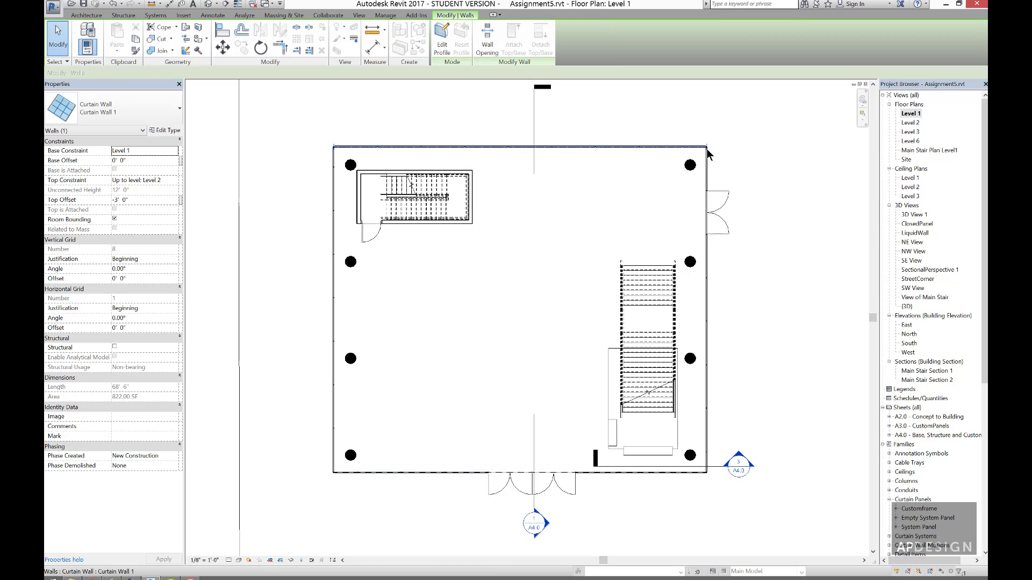
key("Tab")
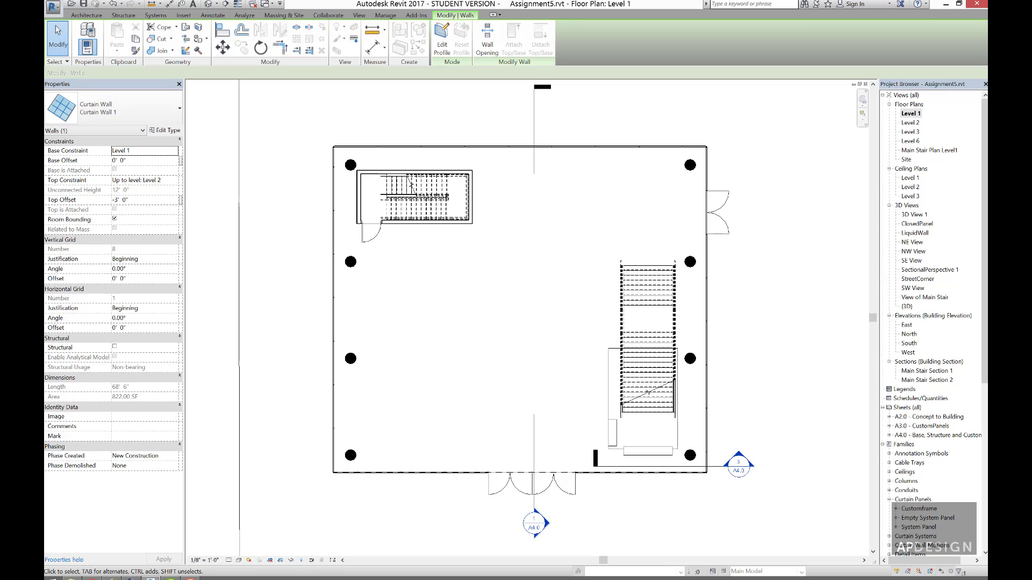
- Set the structure layer material of the Level 1 floor's Generic - 12" type to Concrete, Cast-in-Place gray
left_click(593, 233)
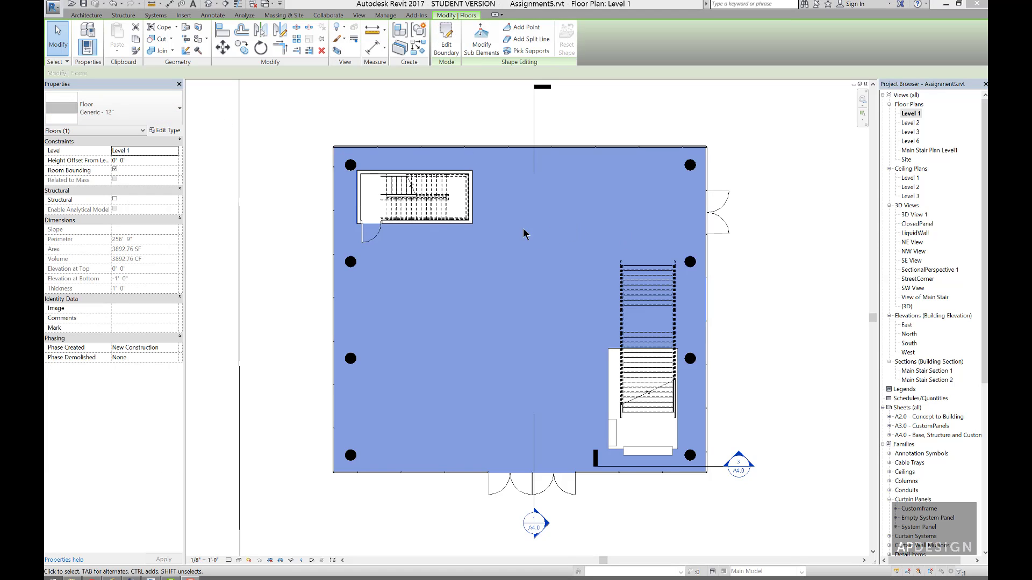
left_click(167, 131)
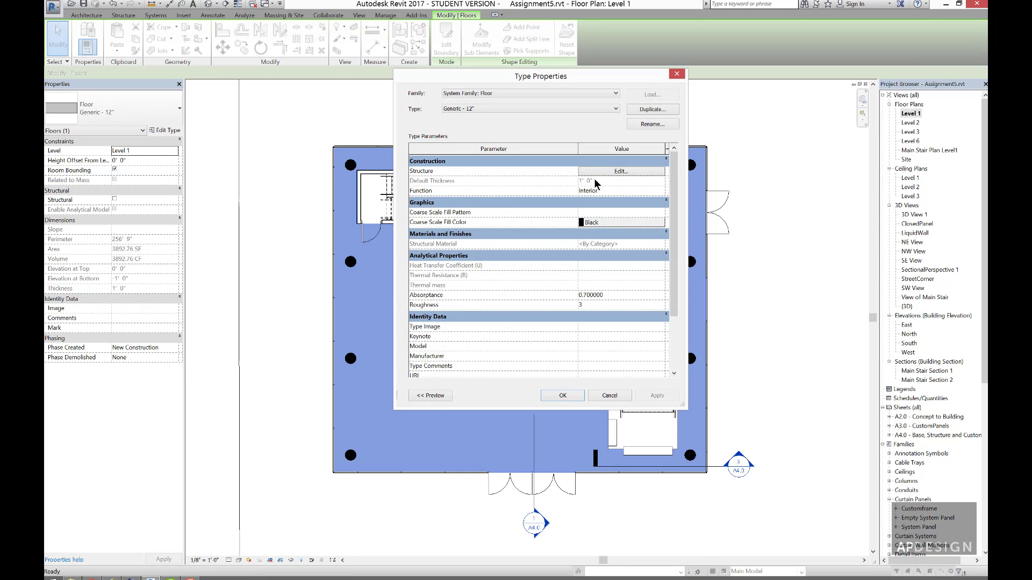
left_click(607, 172)
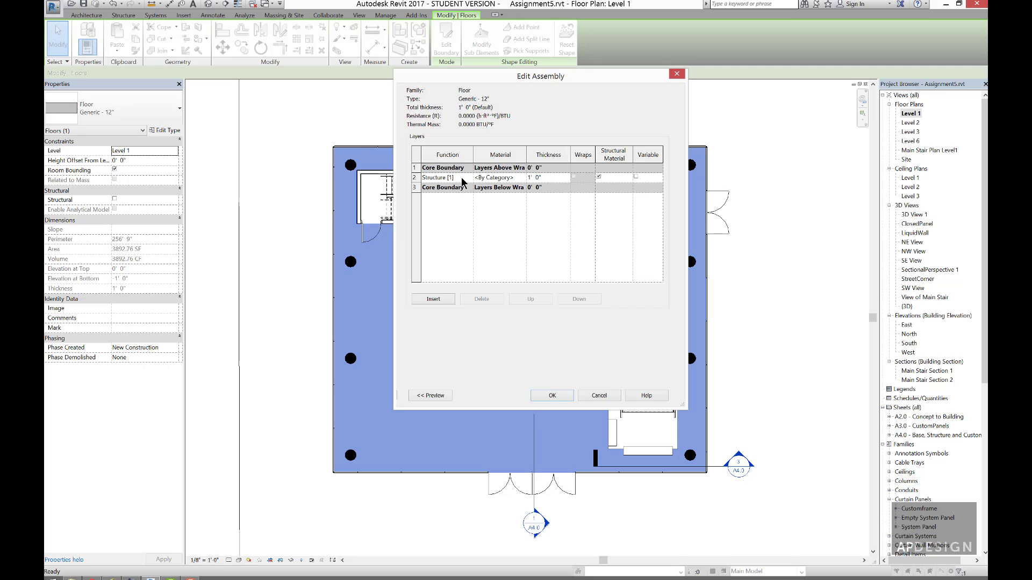
left_click(520, 179)
left_click(523, 177)
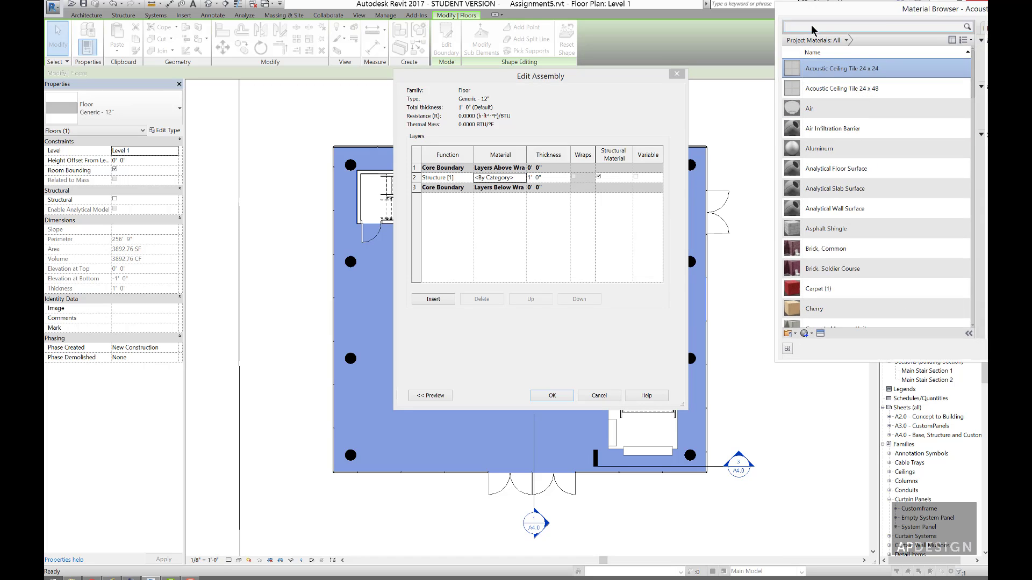
left_click(678, 120)
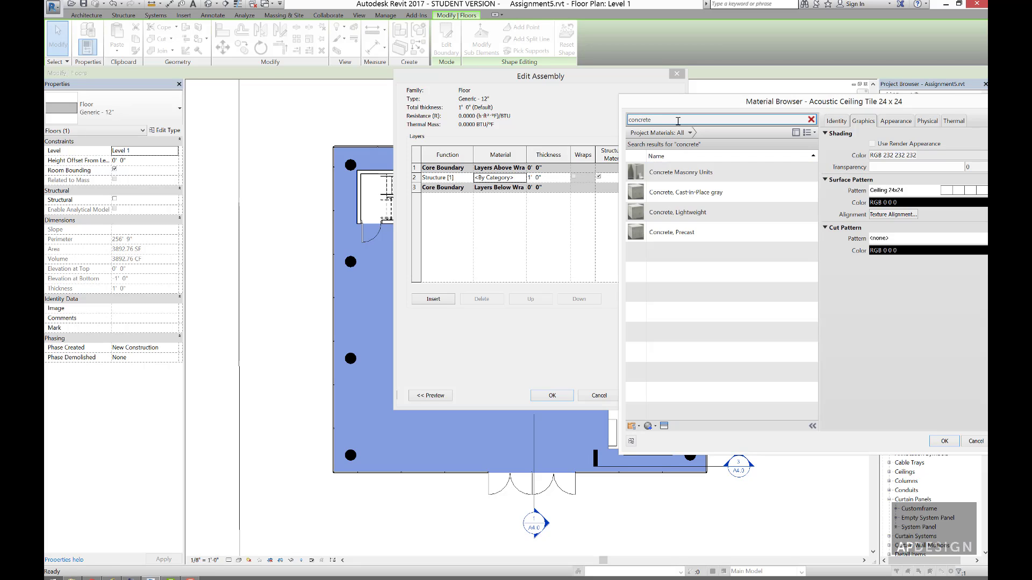
left_click(667, 193)
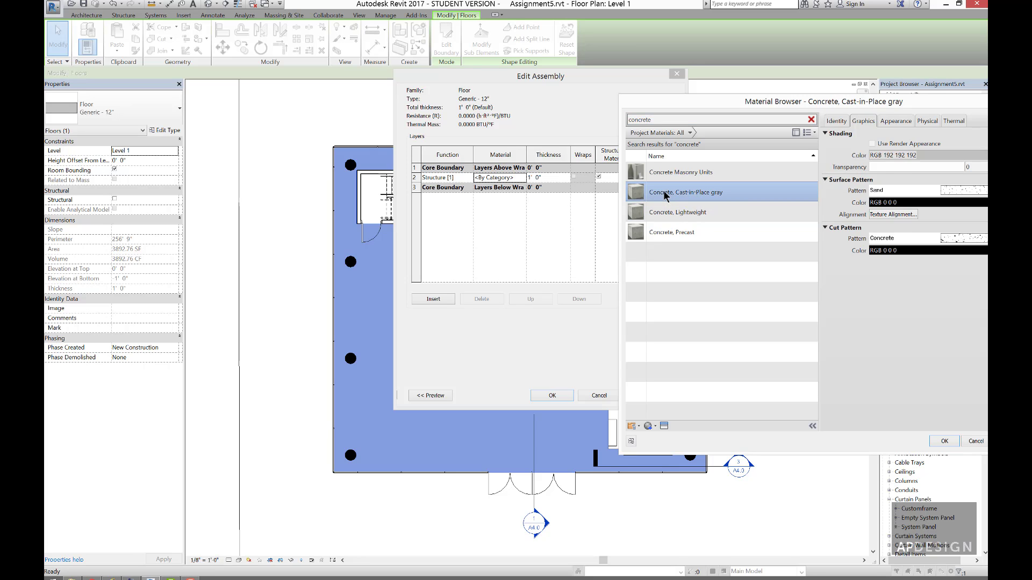
left_click(945, 442)
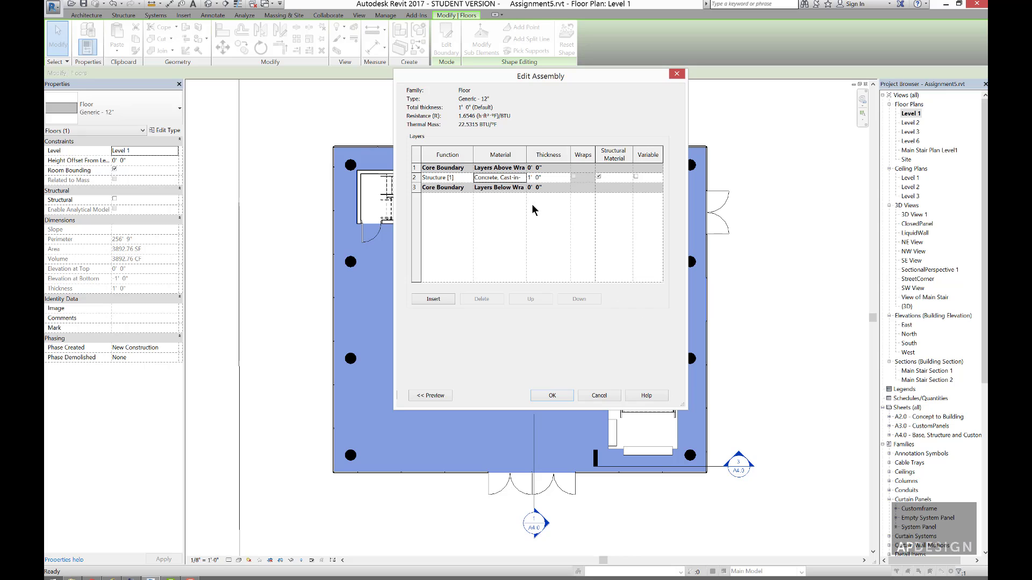
- Insert a new layer above the concrete structure layer and set its function to Finish 1 [4]
left_click(433, 299)
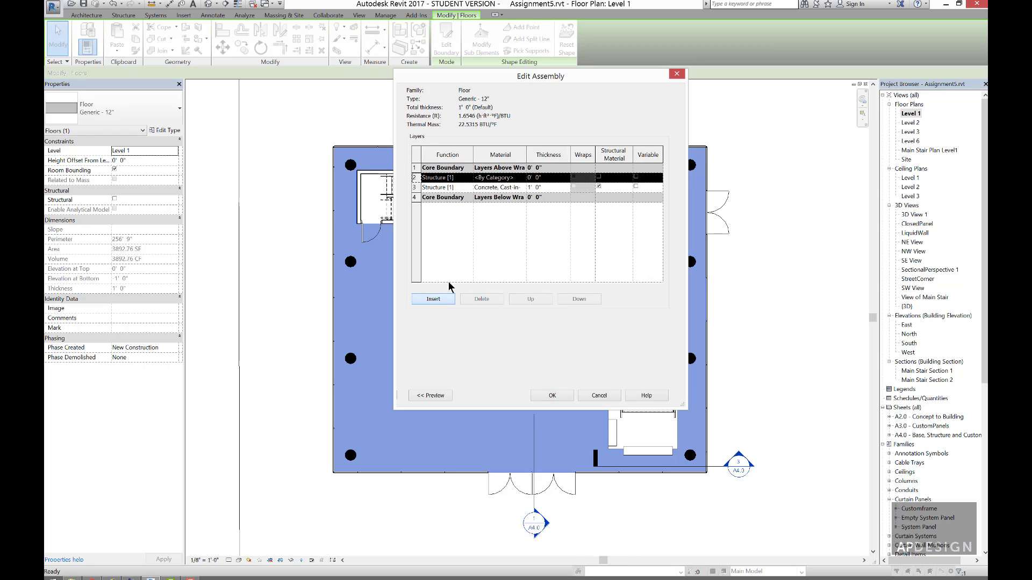
left_click(454, 178)
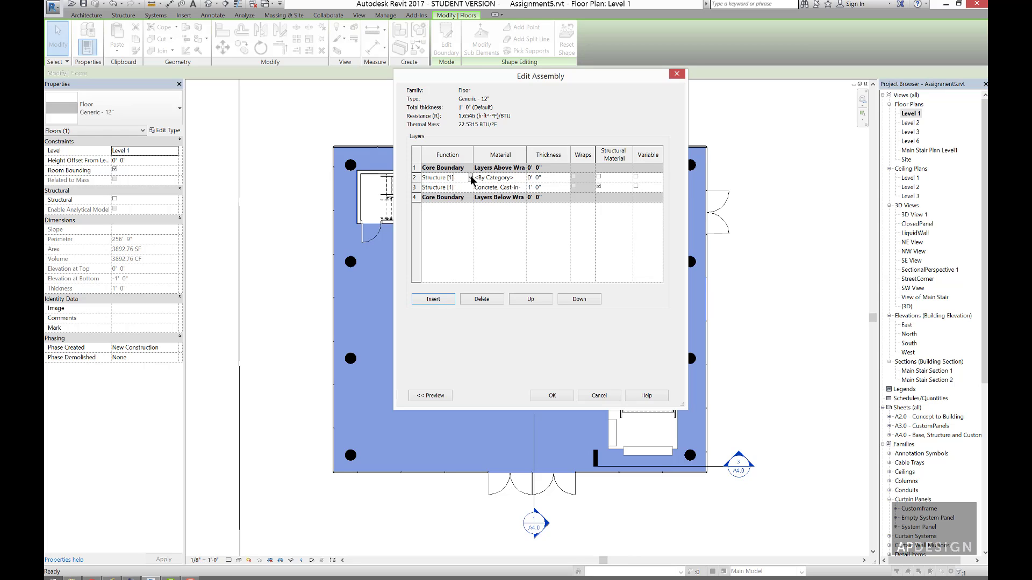
left_click(470, 178)
left_click(442, 210)
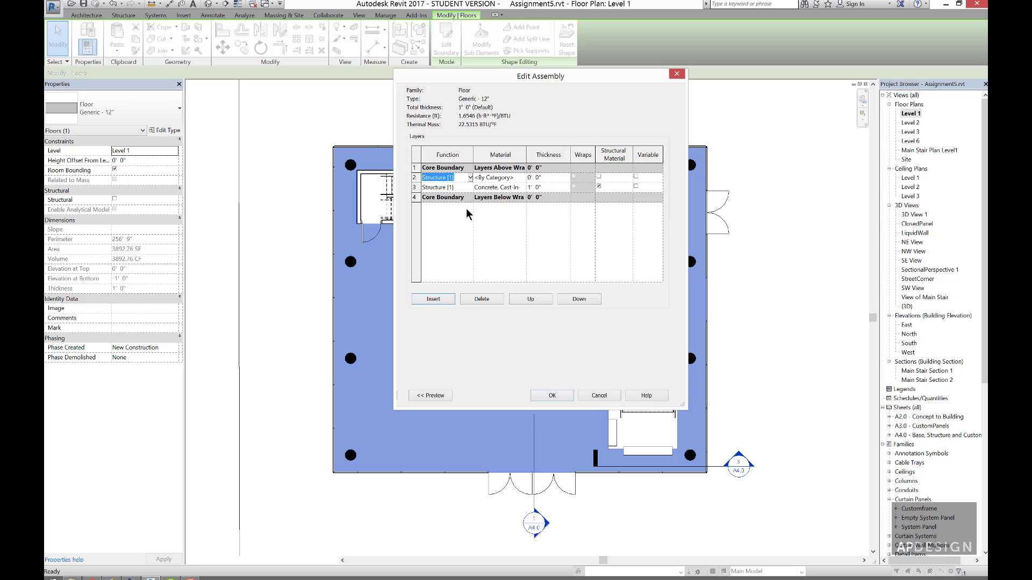
- For the Finish 1 [4] layer's material, search the project materials for tile and select Tile, Mosaic, Gray
left_click(519, 180)
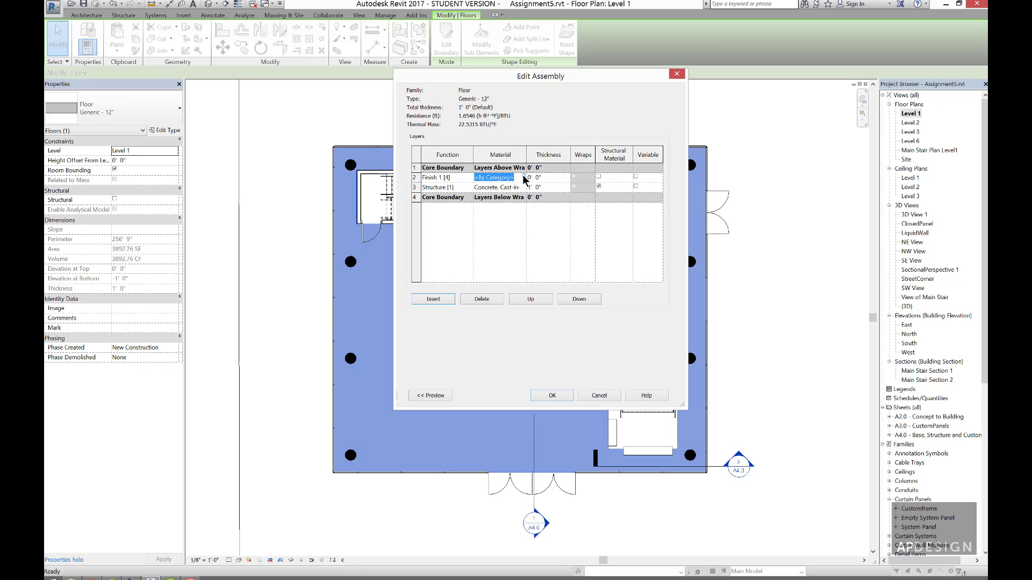
left_click(525, 178)
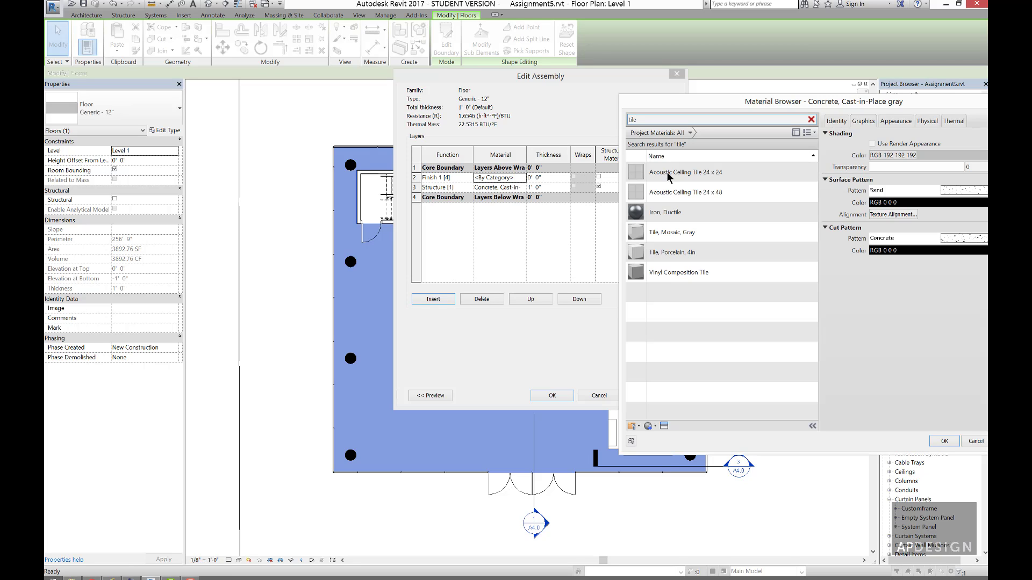
left_click(665, 240)
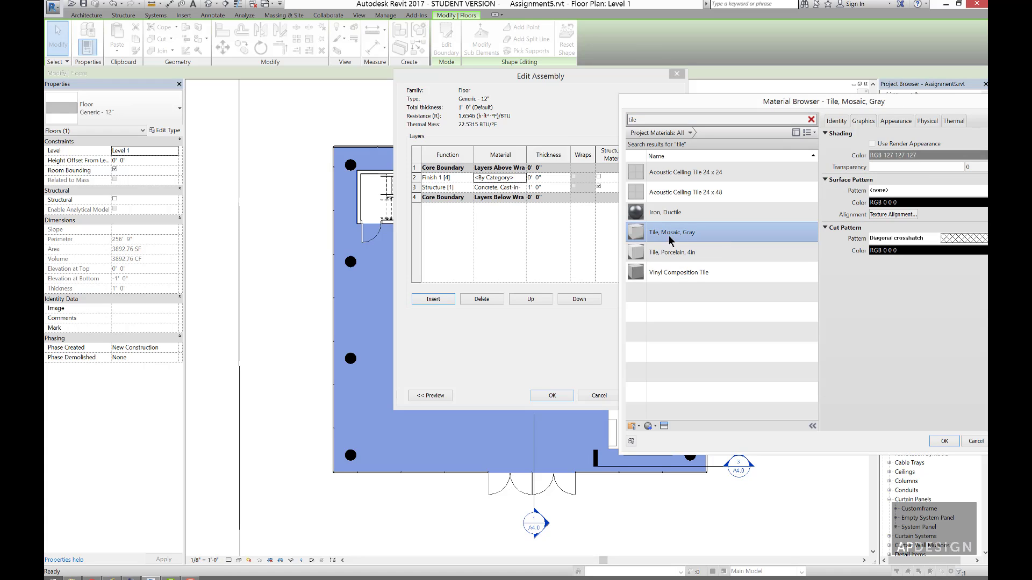
left_click_drag(763, 101, 450, 124)
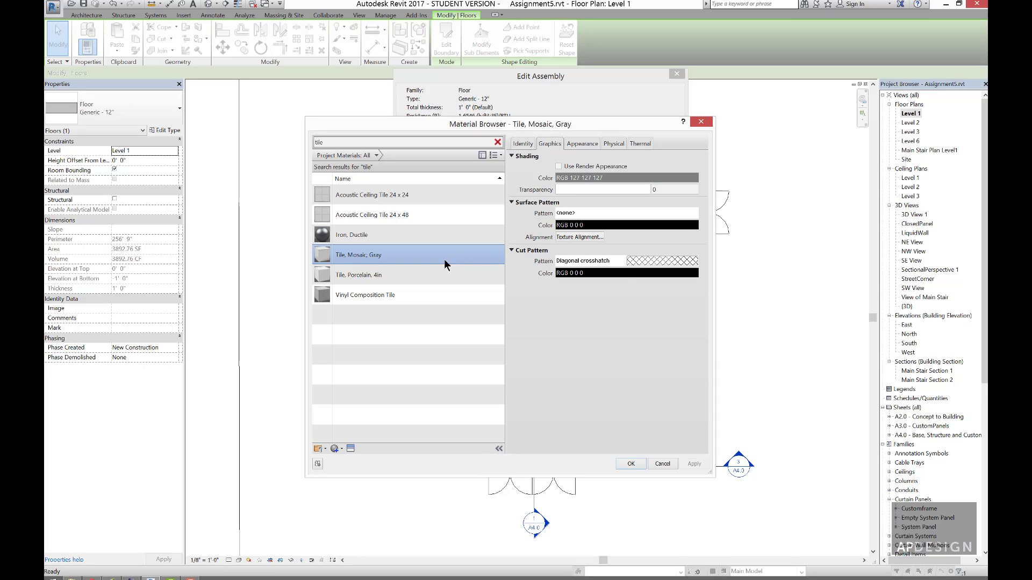
- Duplicate the Tile, Mosaic, Gray material and rename the copy by removing the ending, leaving "Tile, Mosaic,"
right_click(403, 257)
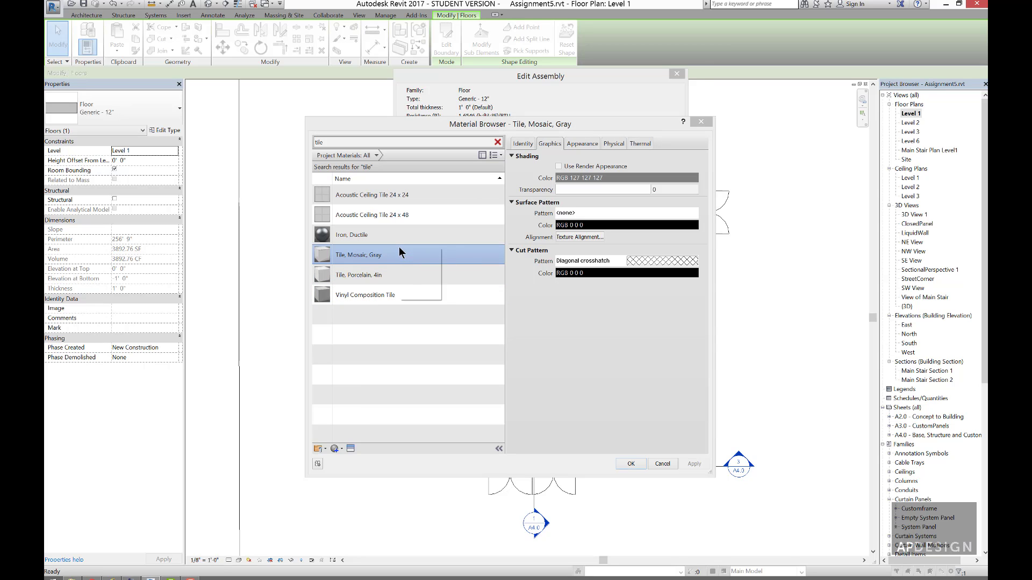
left_click(420, 264)
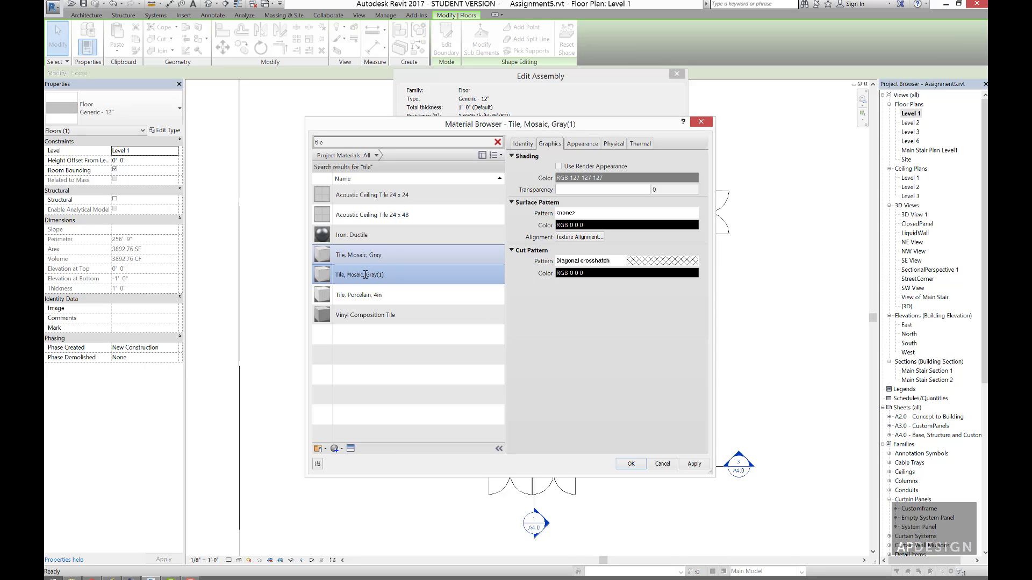
left_click_drag(365, 275, 398, 275)
key("BackSpace")
key("Return")
- Set the shading color of the duplicated tile material to white, RGB 255 255 255
left_click(629, 180)
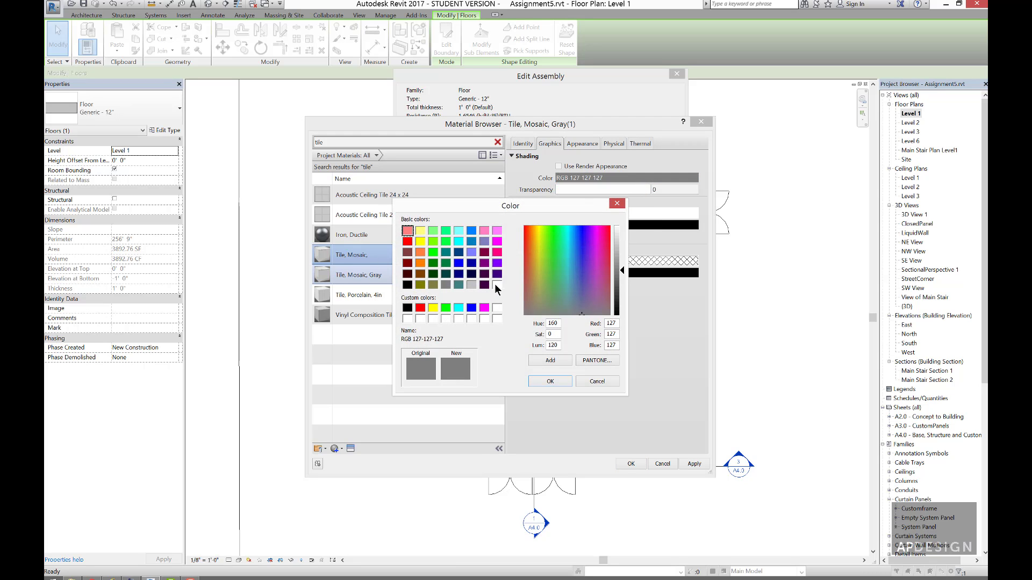
left_click(495, 285)
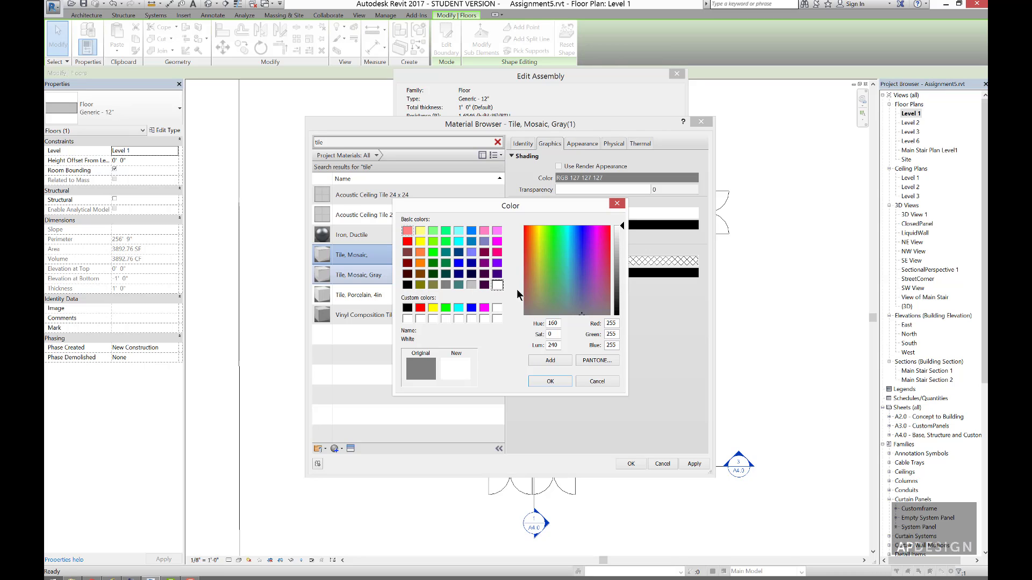
left_click(559, 382)
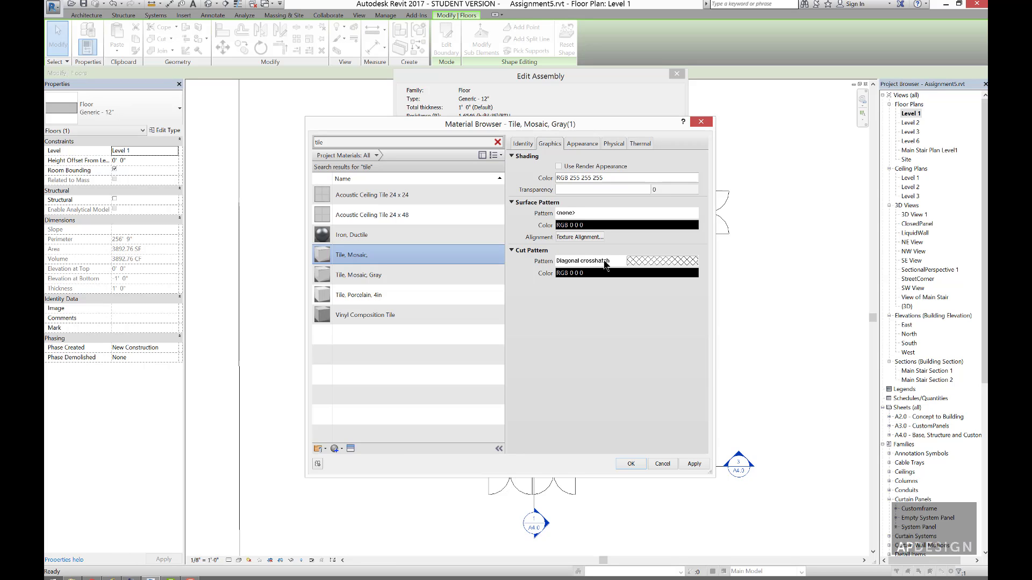
- Give the duplicated tile material the 12" Tile model surface pattern and assign the material to the Finish 1 [4] layer
left_click(579, 215)
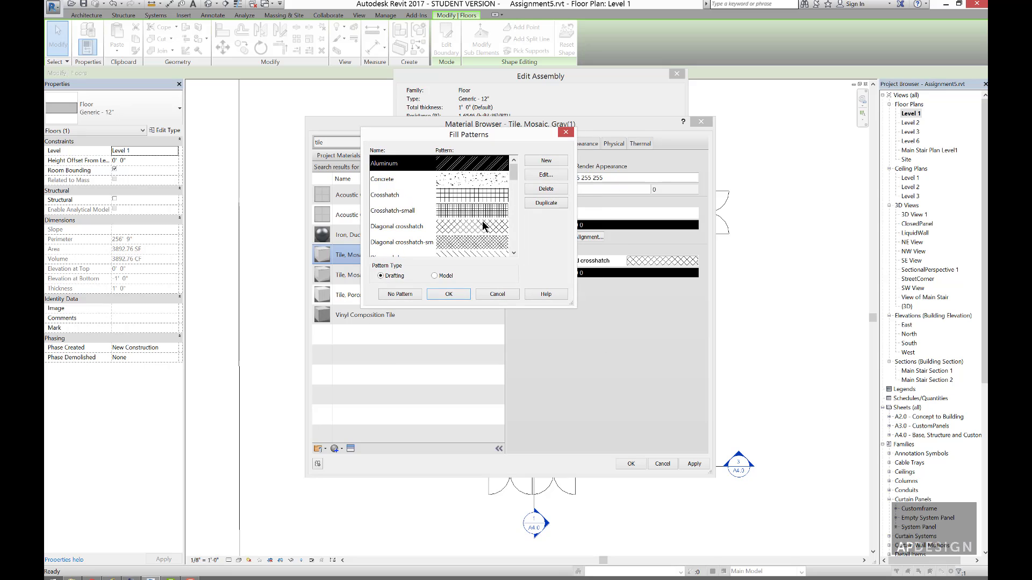
scroll(510, 178, "down", 2)
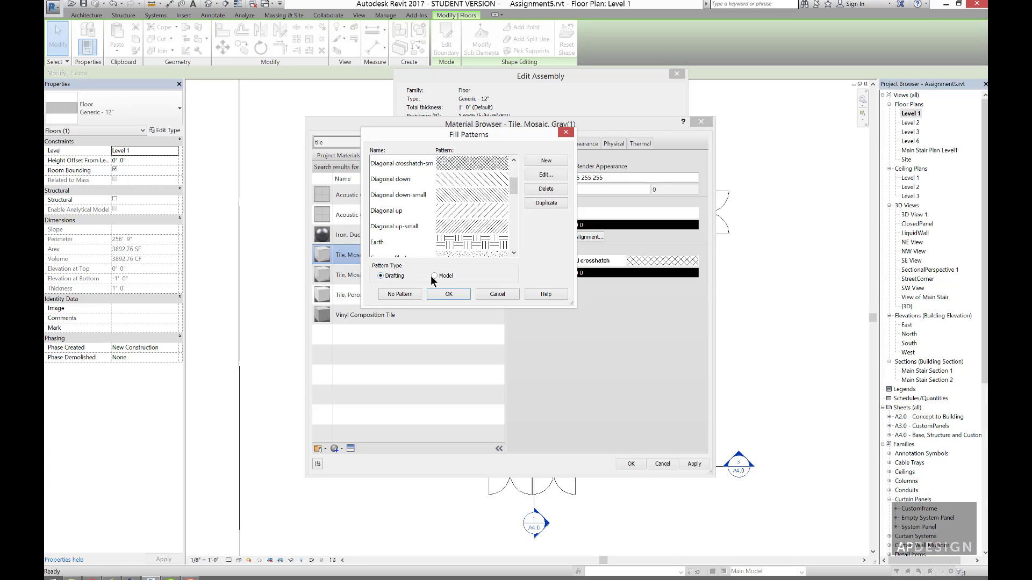
left_click(435, 276)
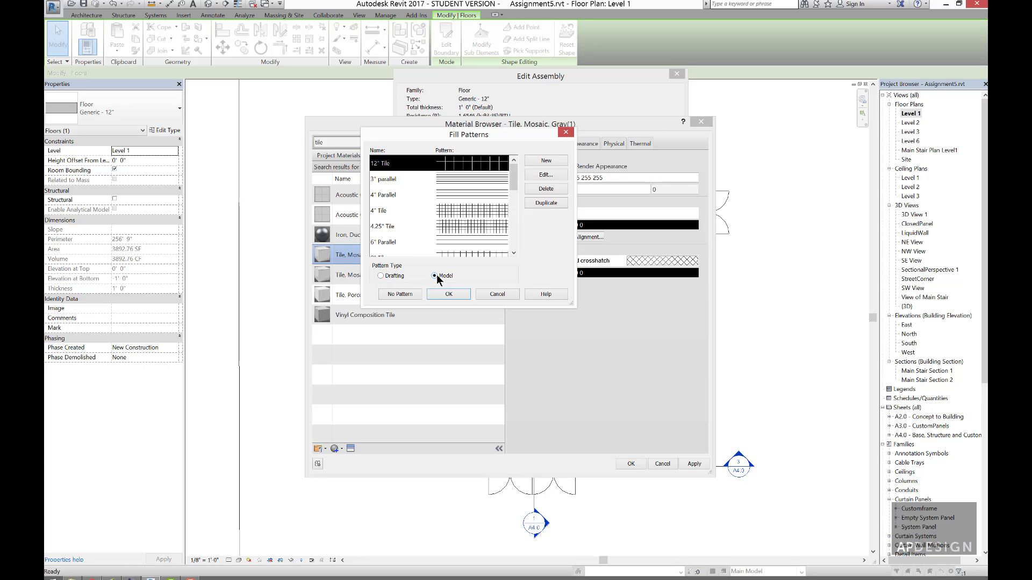
left_click(389, 275)
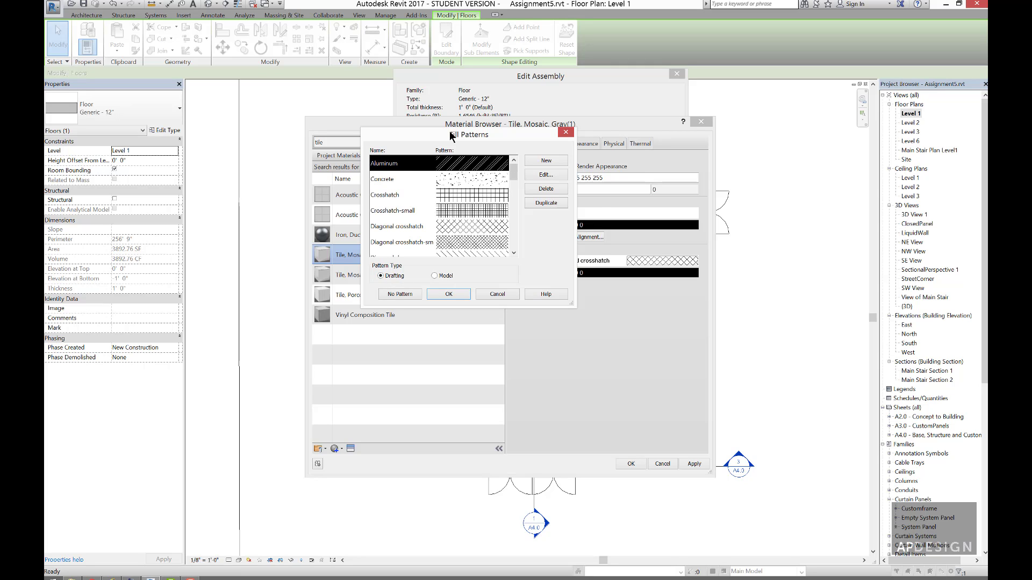
left_click_drag(449, 134, 473, 108)
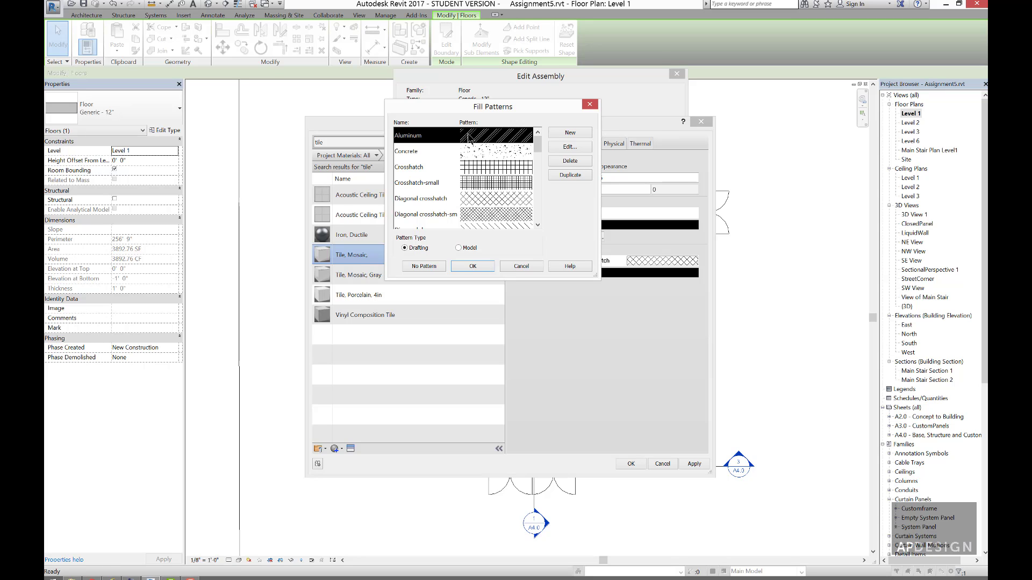
left_click(464, 248)
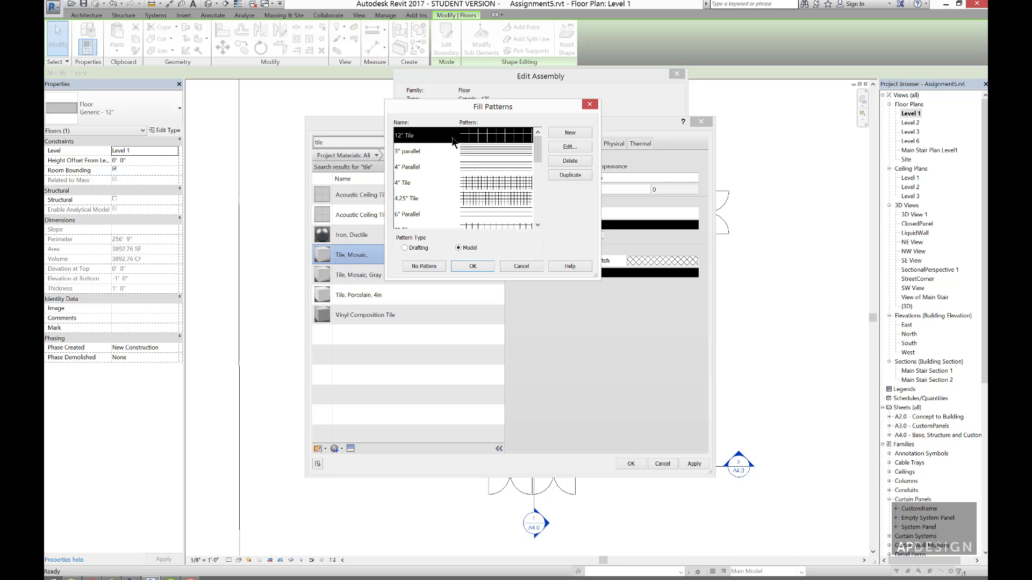
mouse_move(541, 158)
left_mouse_down()
mouse_move(537, 221)
mouse_move(540, 153)
left_mouse_up()
left_click(471, 267)
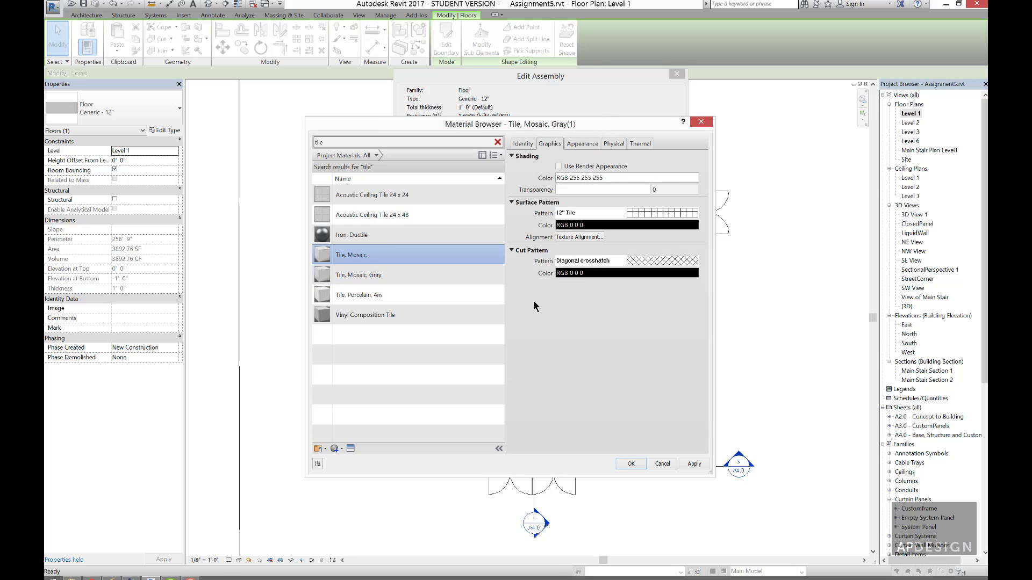
left_click(693, 463)
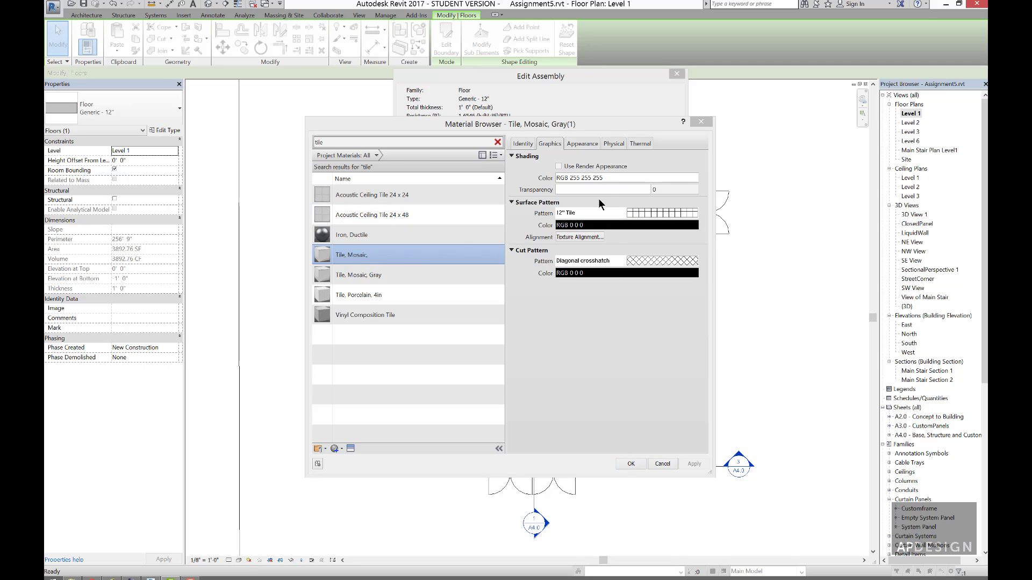
left_click(630, 461)
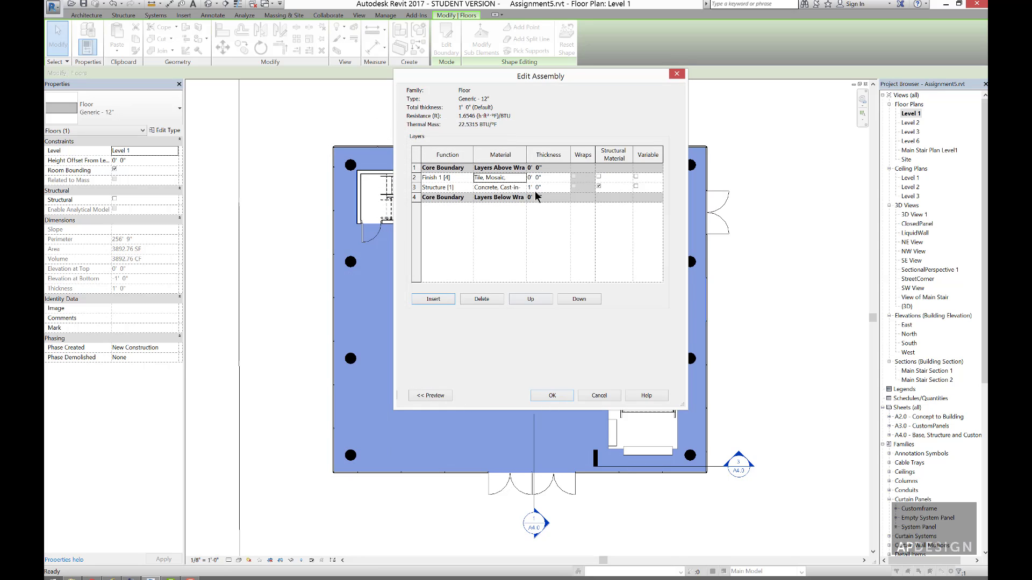
- Set the Finish 1 [4] layer's thickness to 0.25 inch and apply the changes to the Generic - 12" floor type
left_click(548, 178)
type(".25")
left_click(553, 397)
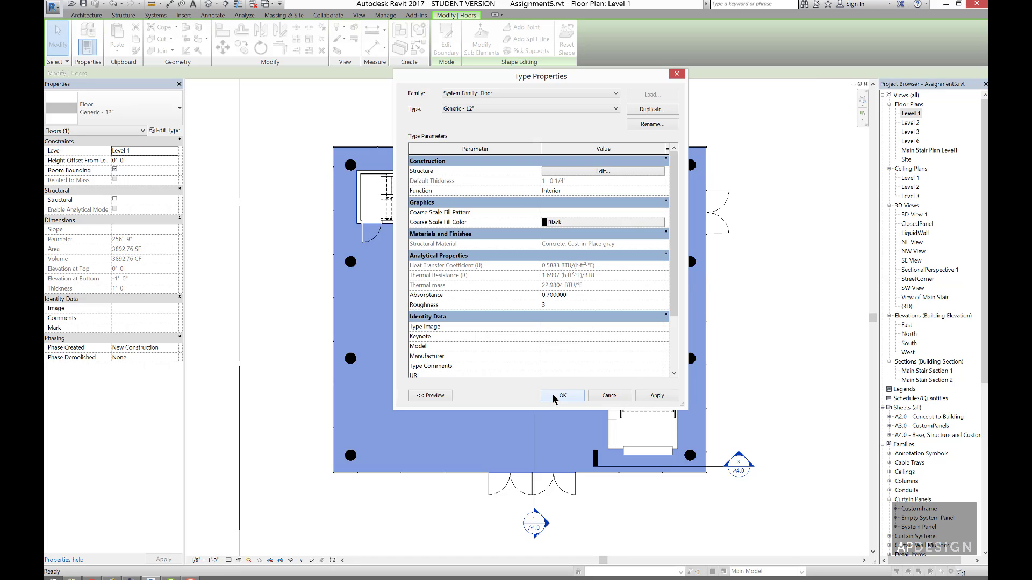
left_click(648, 397)
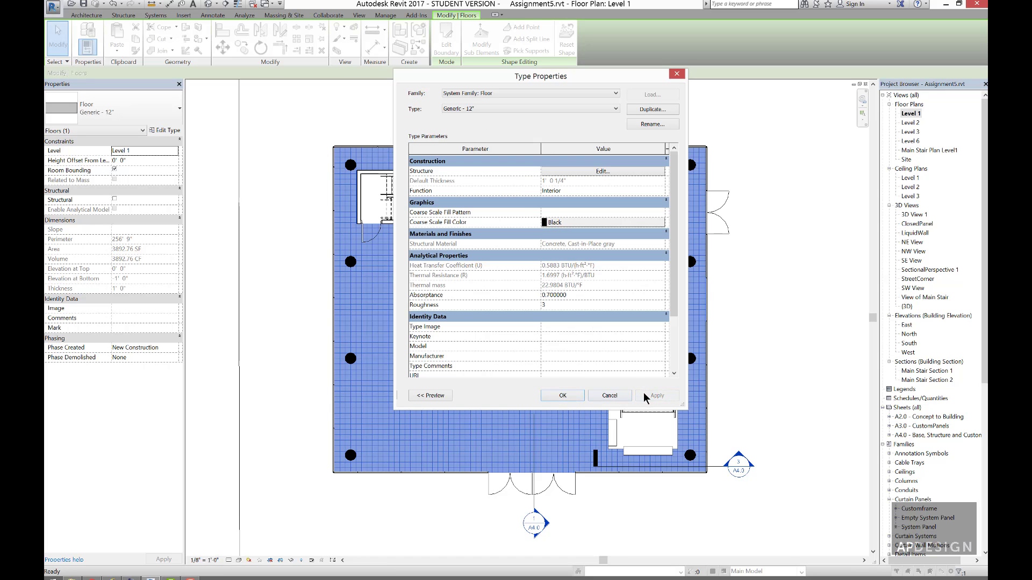
left_click(563, 396)
- Examine the tile grid on the Level 1 floor around the stairs, columns and building edges at different scales
scroll(691, 274, "up", 1)
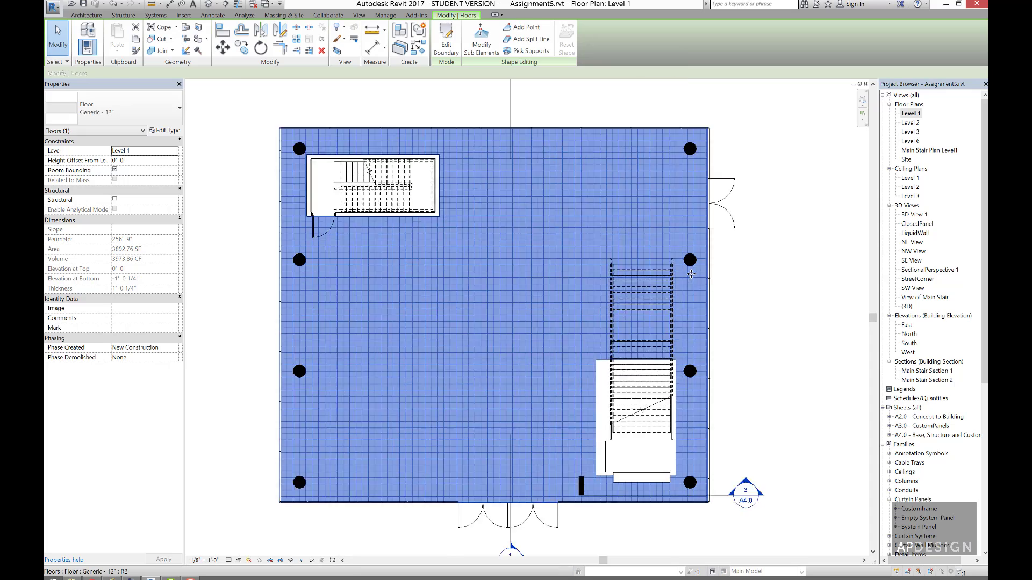
scroll(692, 274, "up", 5)
scroll(647, 213, "down", 4)
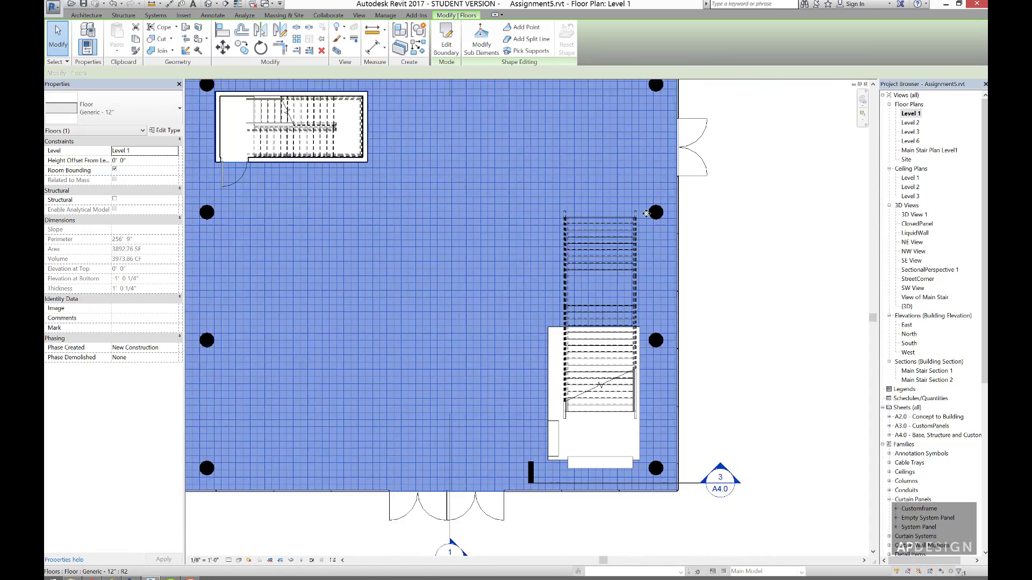
scroll(647, 214, "down", 4)
left_click(633, 192)
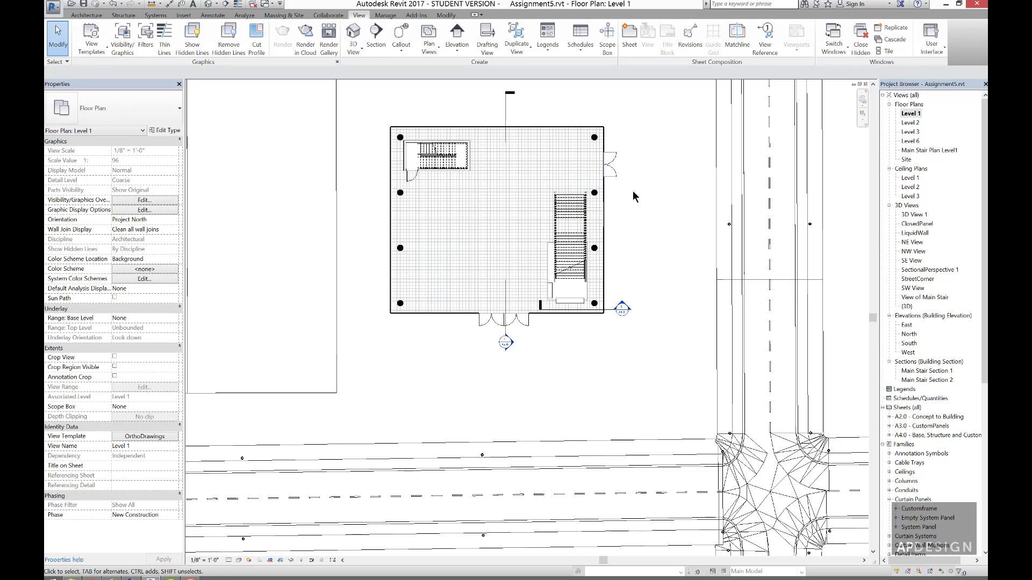
scroll(549, 217, "up", 3)
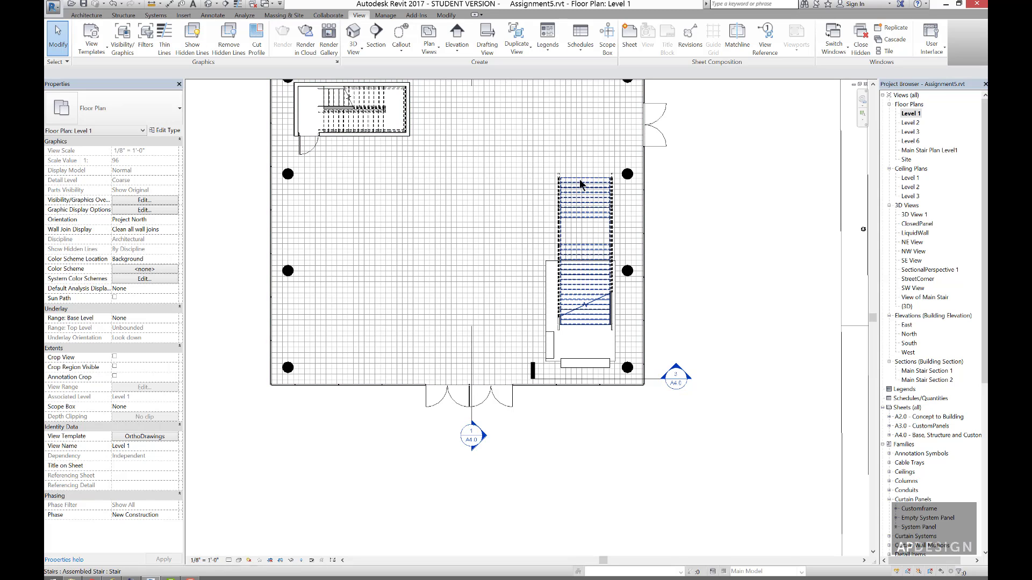
scroll(690, 207, "down", 5)
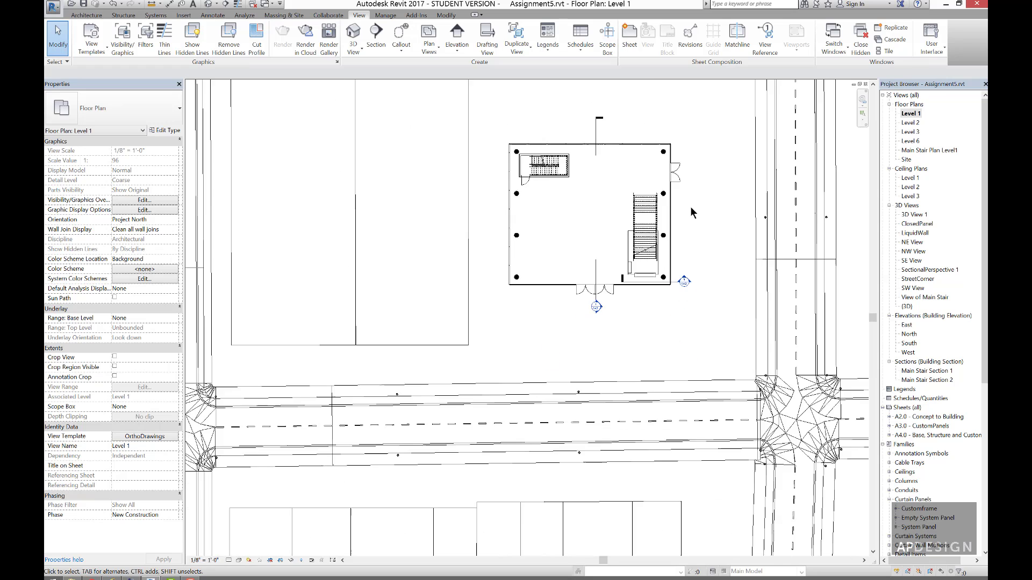
scroll(677, 156, "up", 4)
scroll(672, 149, "up", 5)
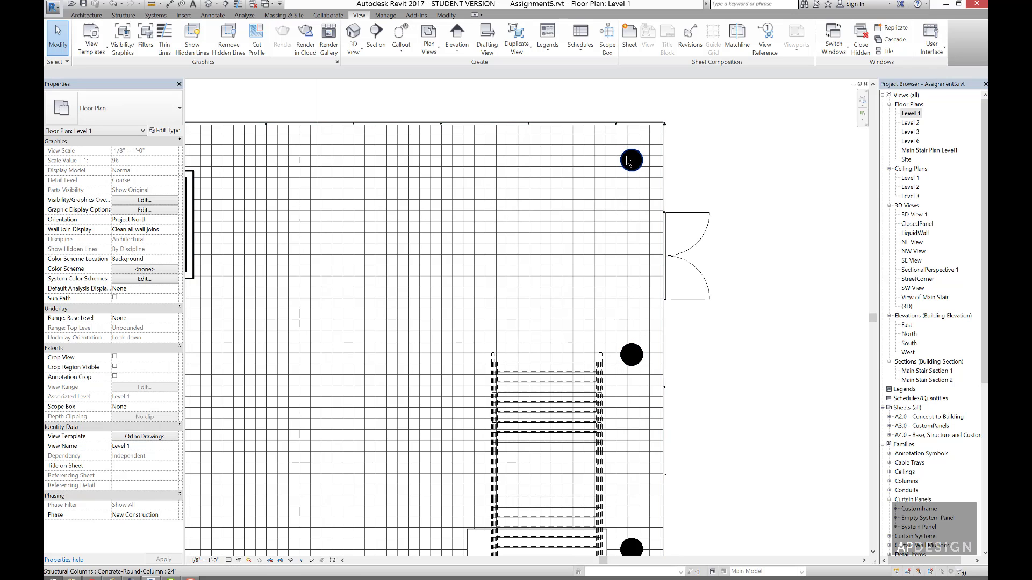
scroll(631, 178, "down", 2)
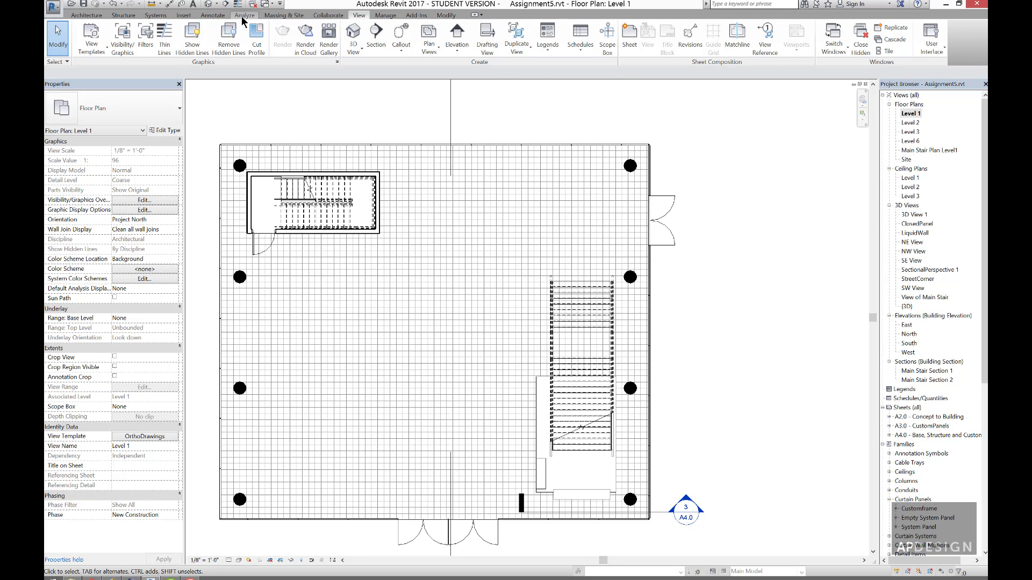
- Measure from the center of the floor plan's upper-right round column to the next columns below along the same wall
left_click(222, 16)
left_click(444, 15)
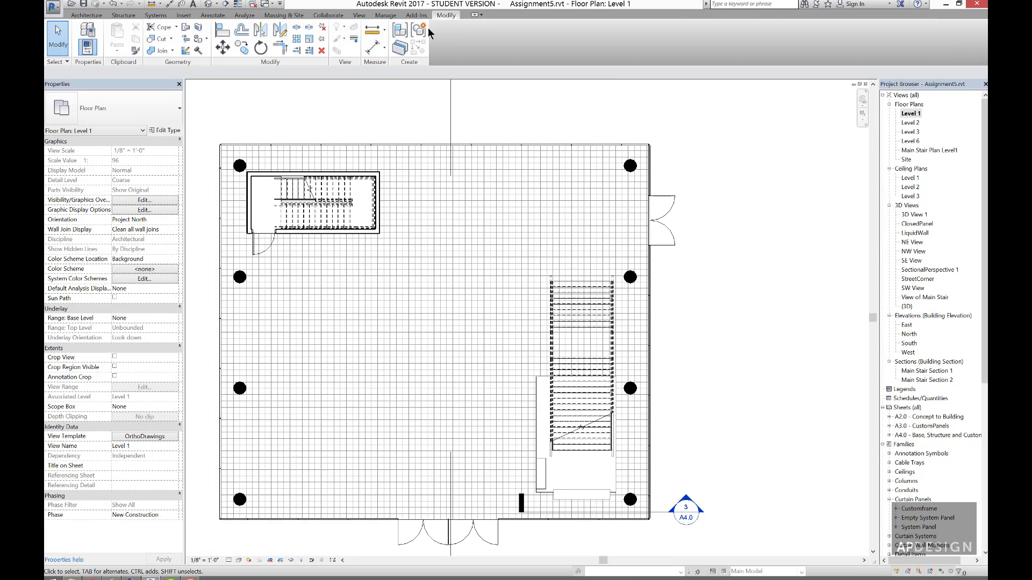
left_click(376, 32)
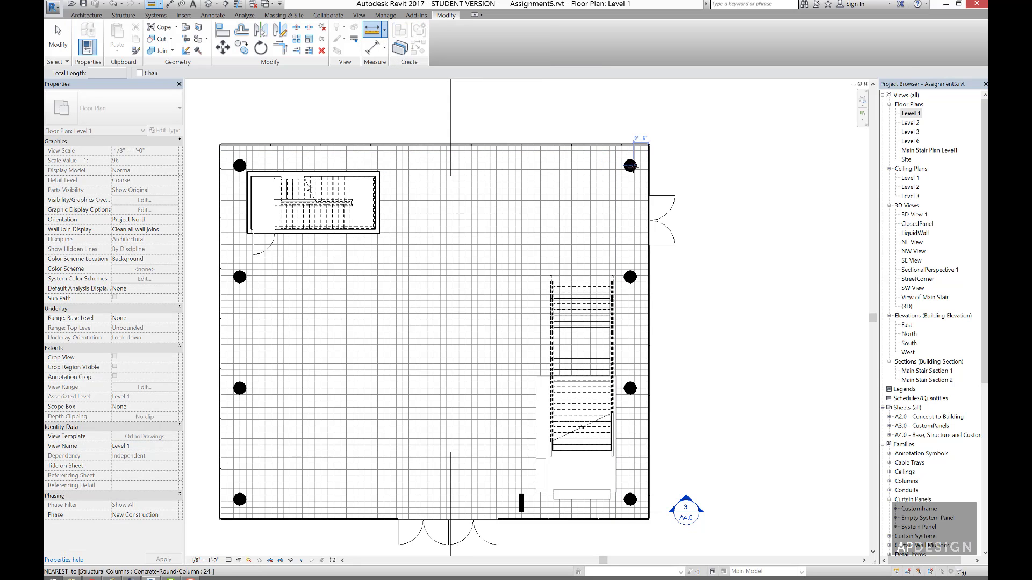
left_click(630, 165)
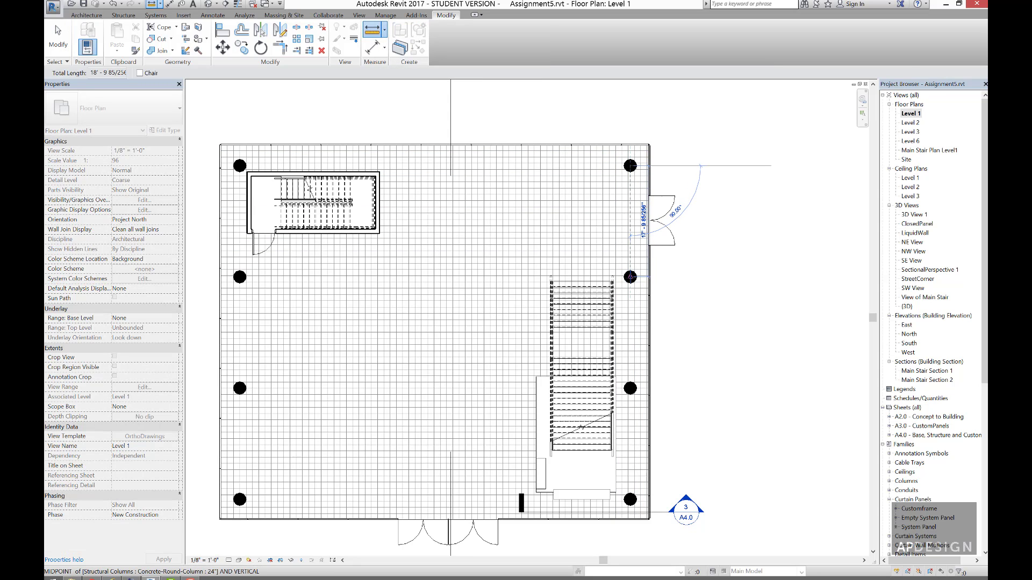
scroll(630, 277, "up", 5)
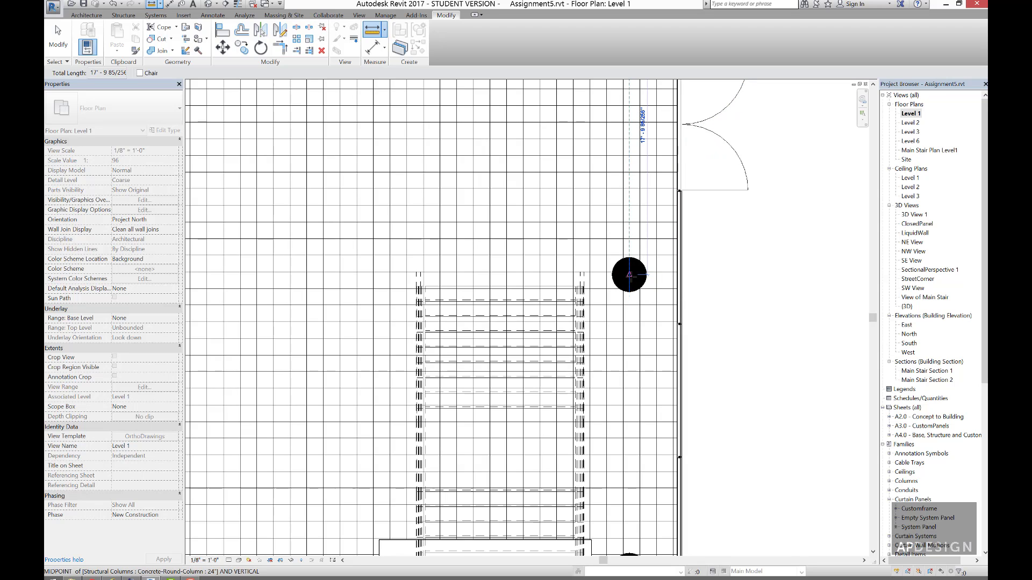
scroll(630, 276, "down", 5)
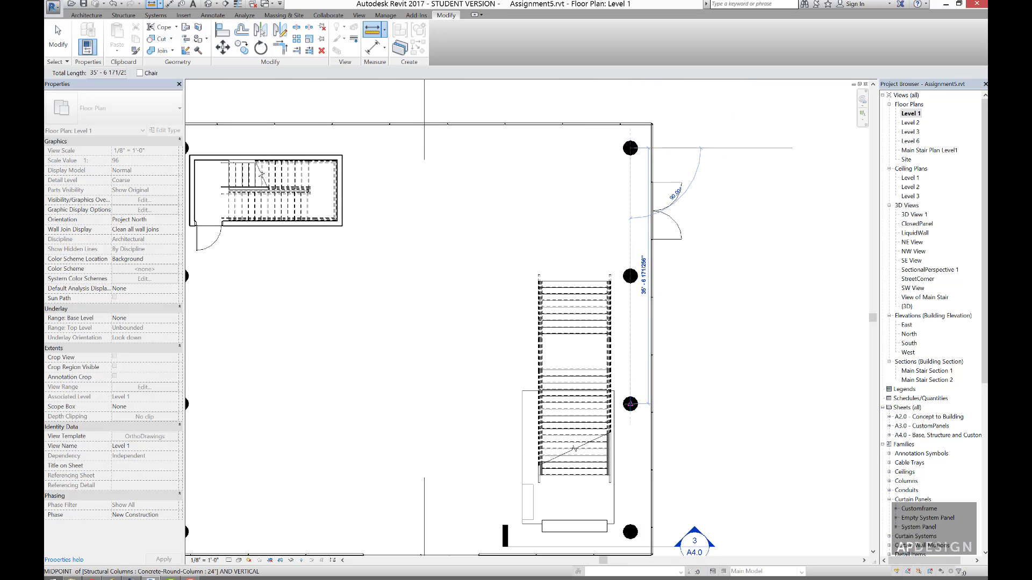
scroll(630, 403, "up", 2)
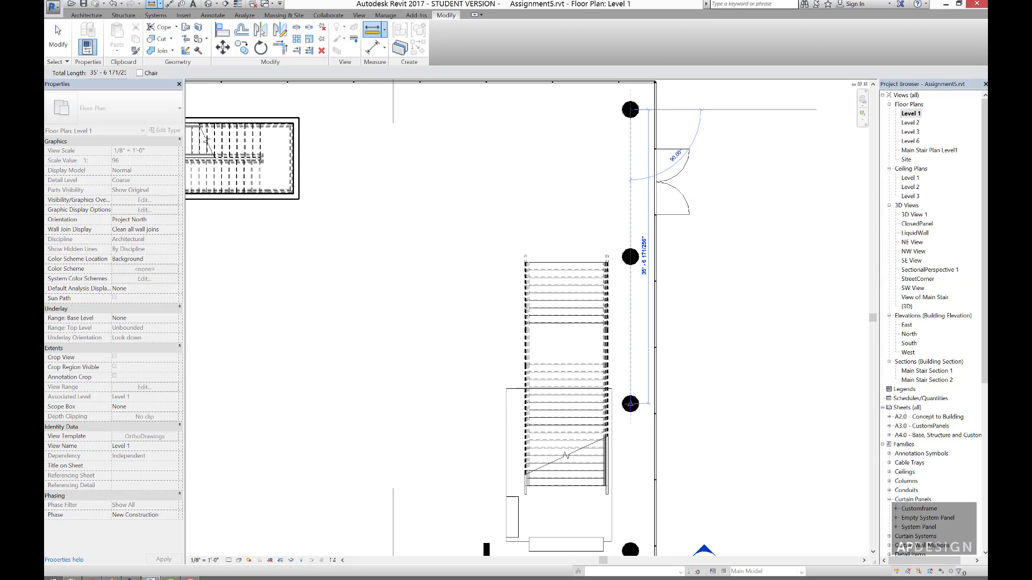
key("Escape")
key("Escape")
- Select the two upper round columns along the right-hand wall of the plan in turn to inspect their placement
left_click(633, 259)
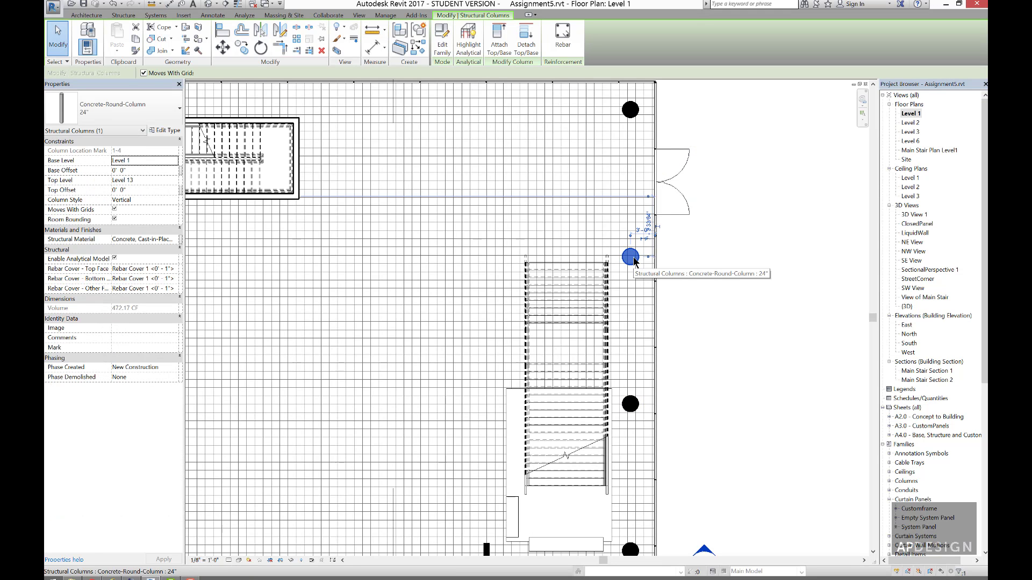
key("Escape")
left_click(633, 258)
left_click(631, 112)
scroll(633, 116, "down", 2)
scroll(632, 116, "down", 1)
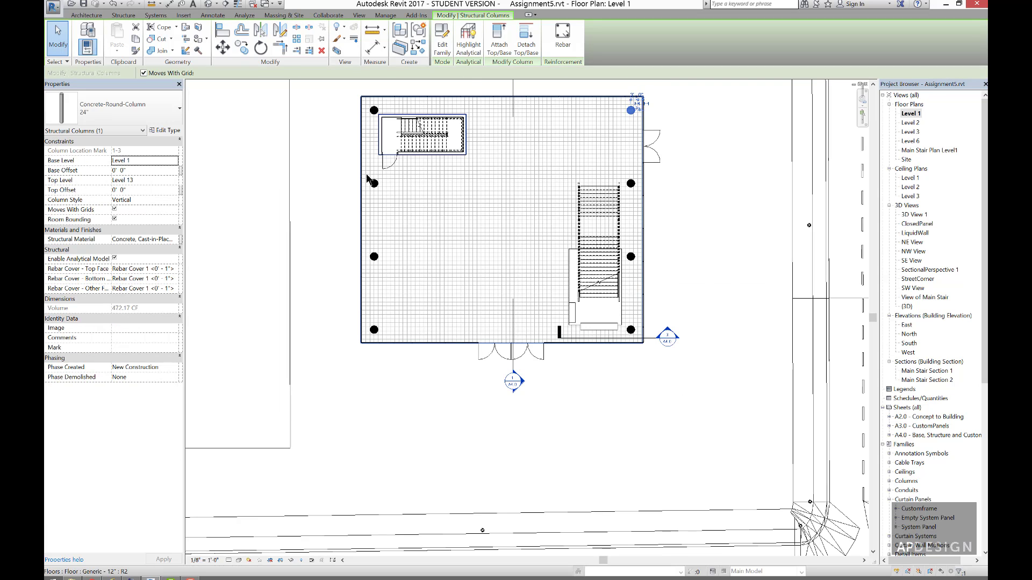
- Inspect the round columns along both side walls, selecting the lower two columns of the right-hand wall in turn
scroll(375, 185, "up", 1)
scroll(375, 186, "up", 1)
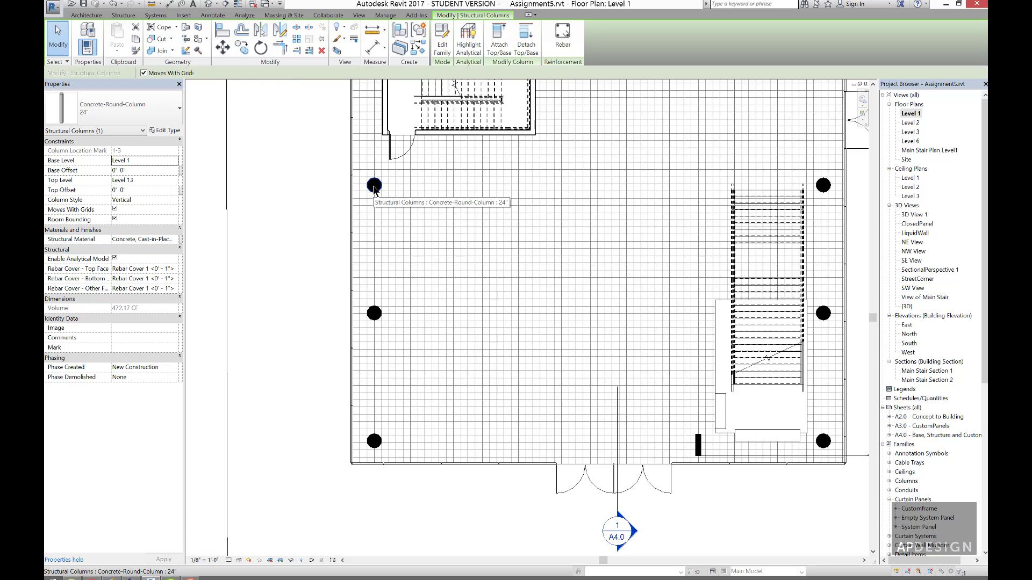
scroll(372, 184, "down", 3)
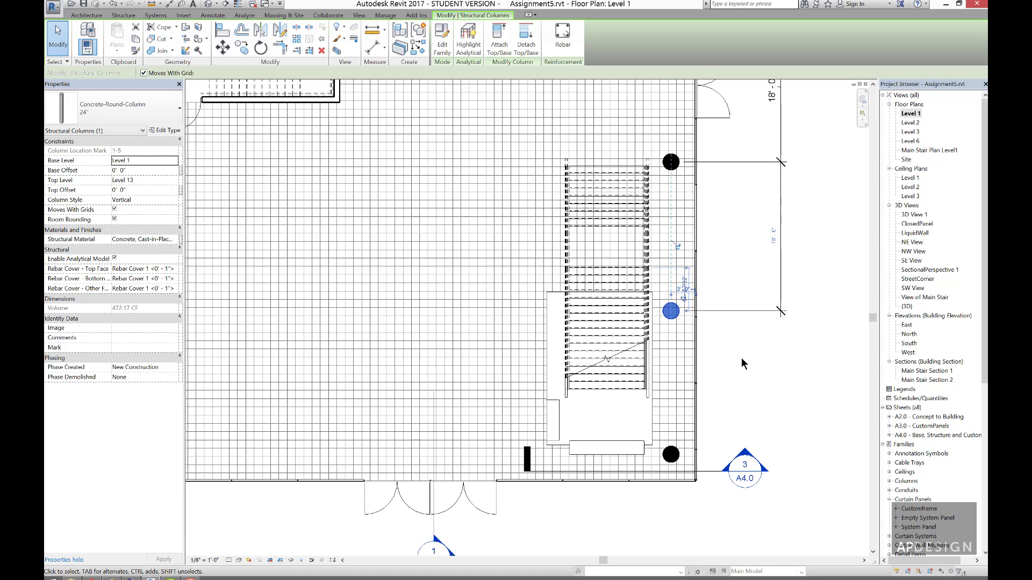
scroll(711, 321, "down", 4)
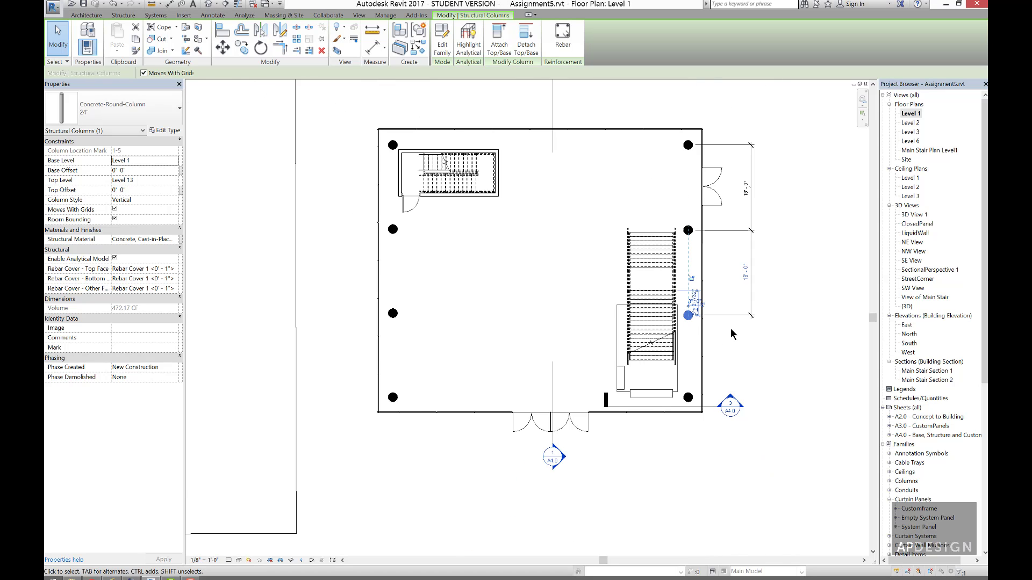
left_click(730, 327)
scroll(726, 320, "up", 3)
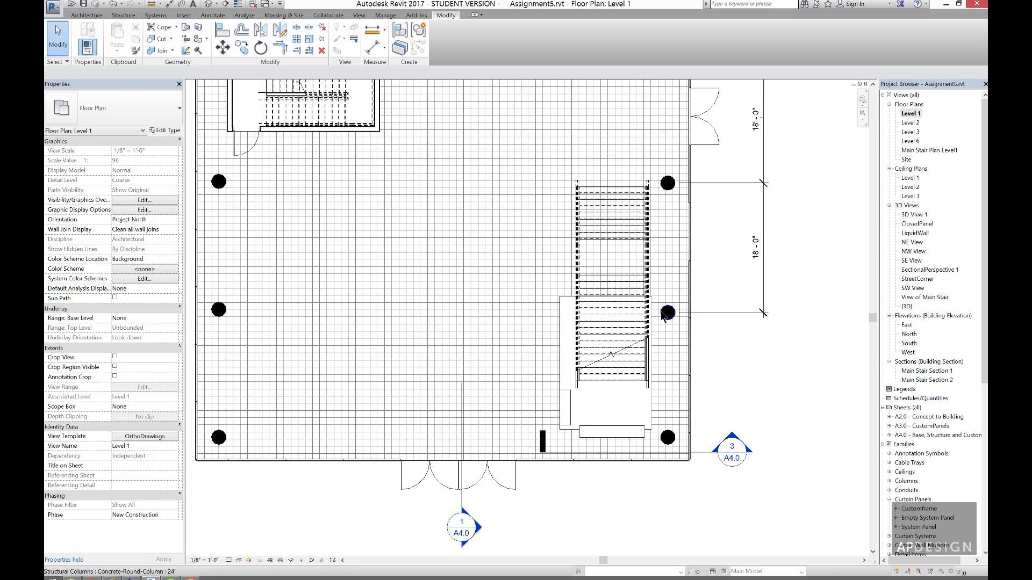
left_click(668, 437)
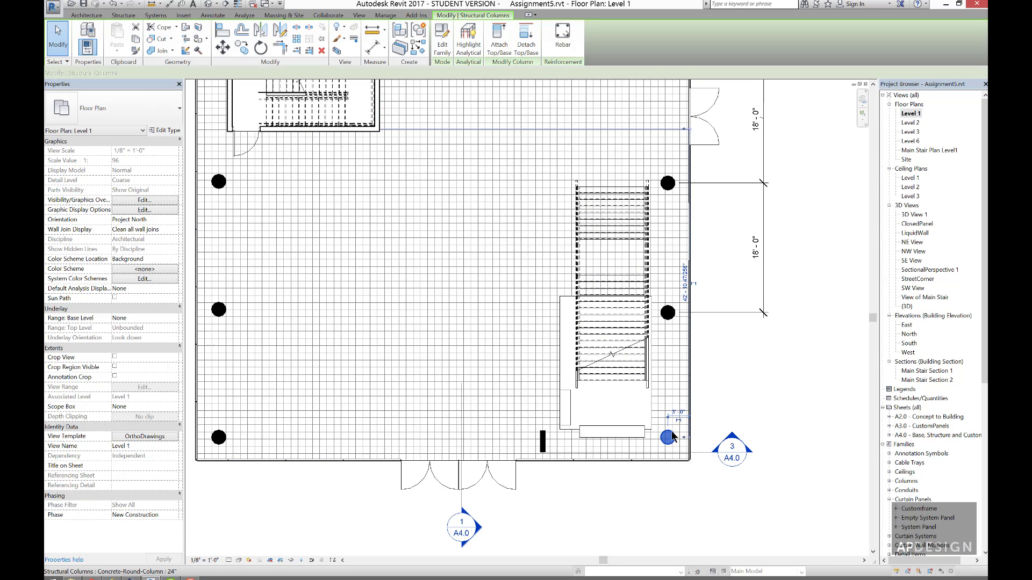
- Add an aligned dimension between the centers of the two lowest round columns along the right-hand wall
left_click(370, 47)
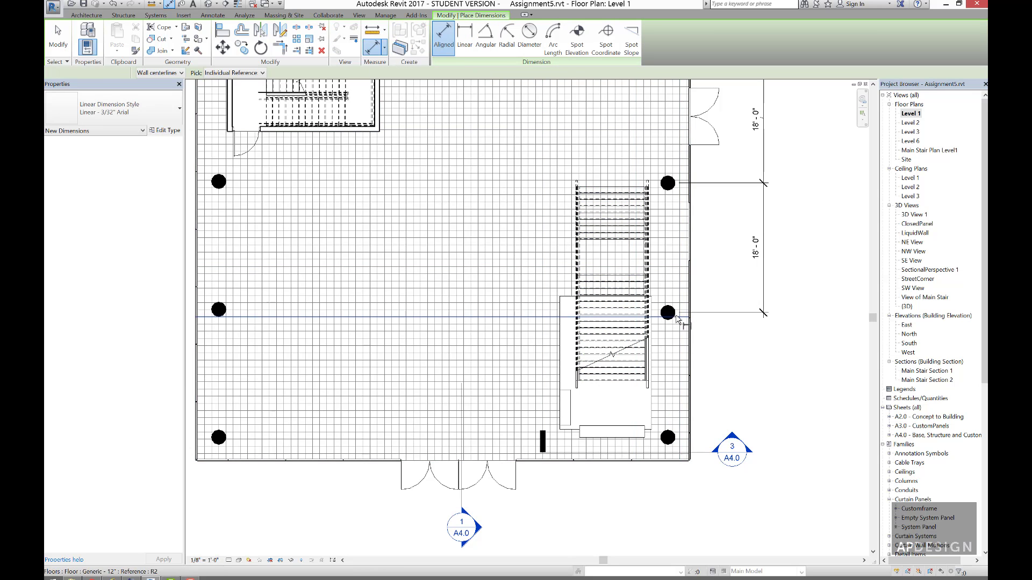
scroll(667, 313, "up", 5)
scroll(671, 312, "down", 6)
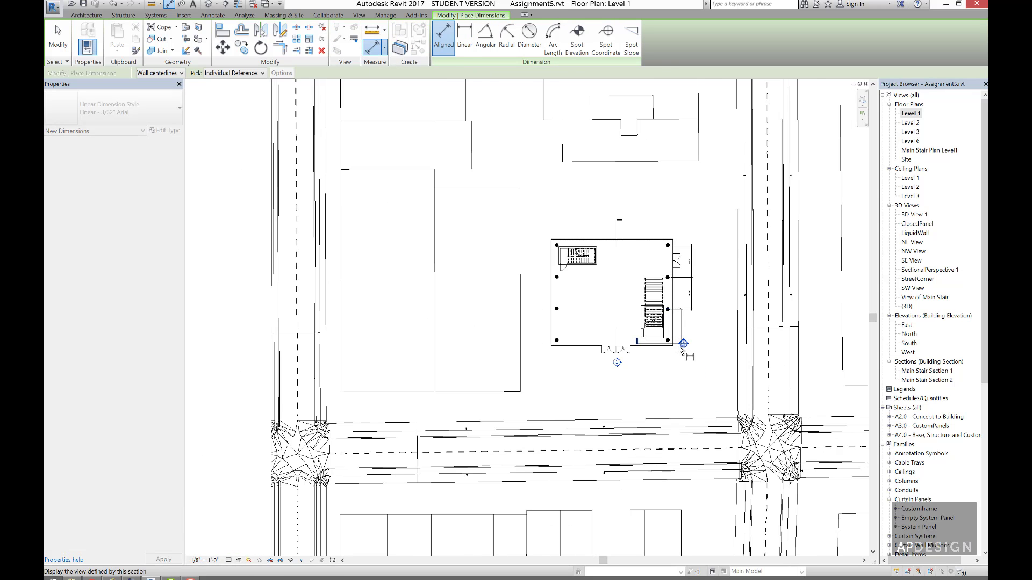
scroll(680, 349, "up", 8)
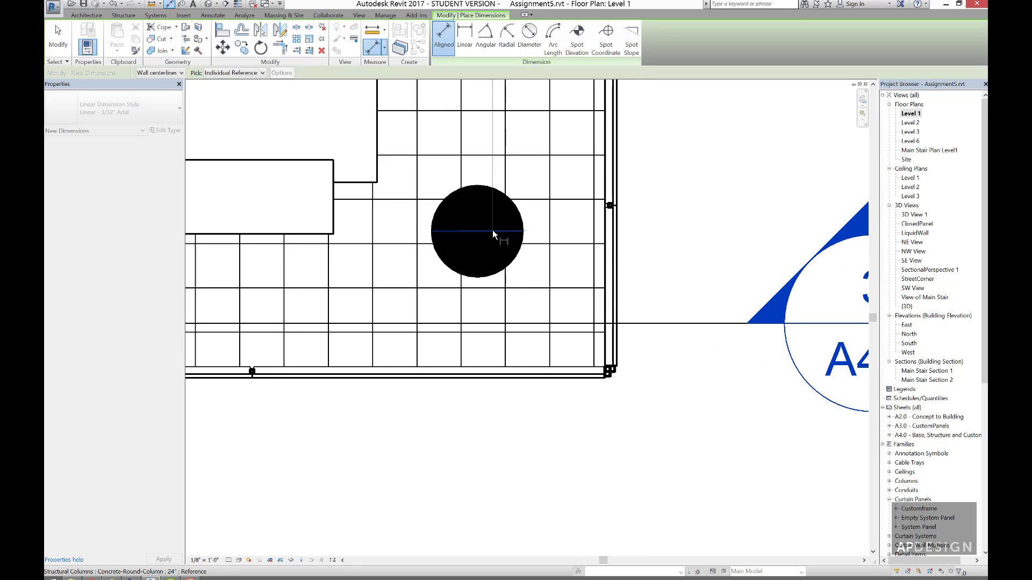
scroll(663, 243, "down", 5)
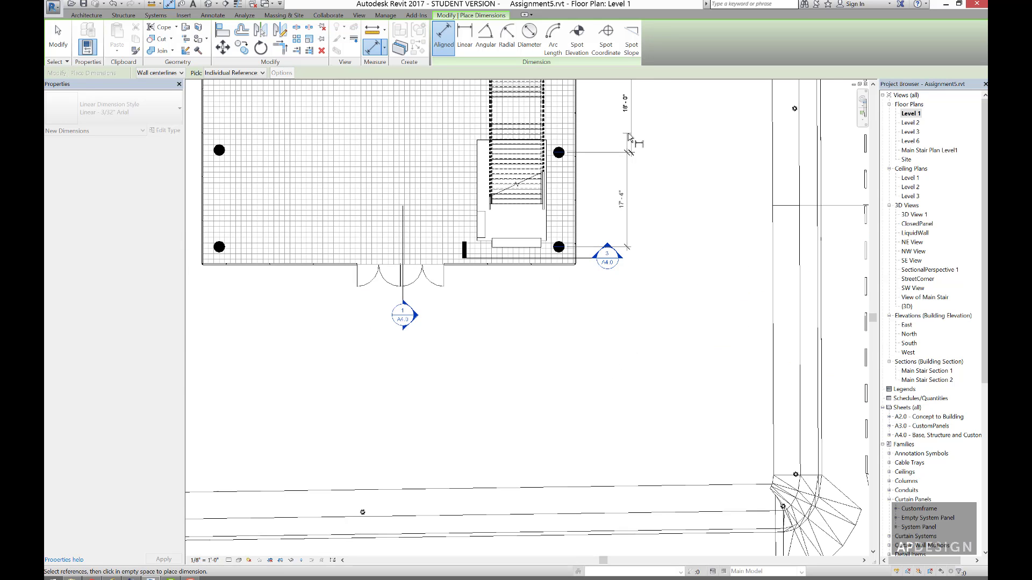
left_click(632, 200)
scroll(586, 179, "up", 2)
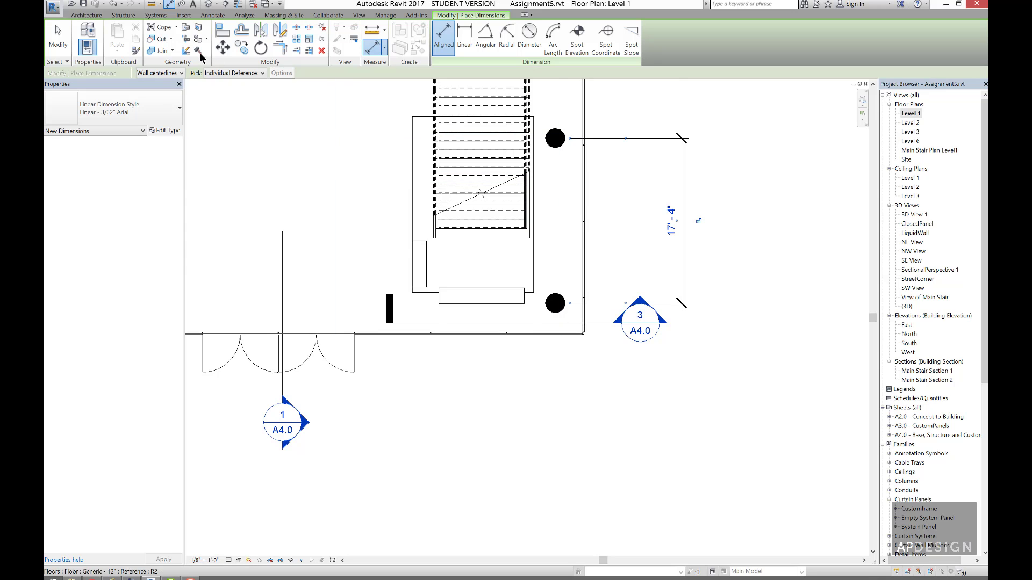
left_click(58, 37)
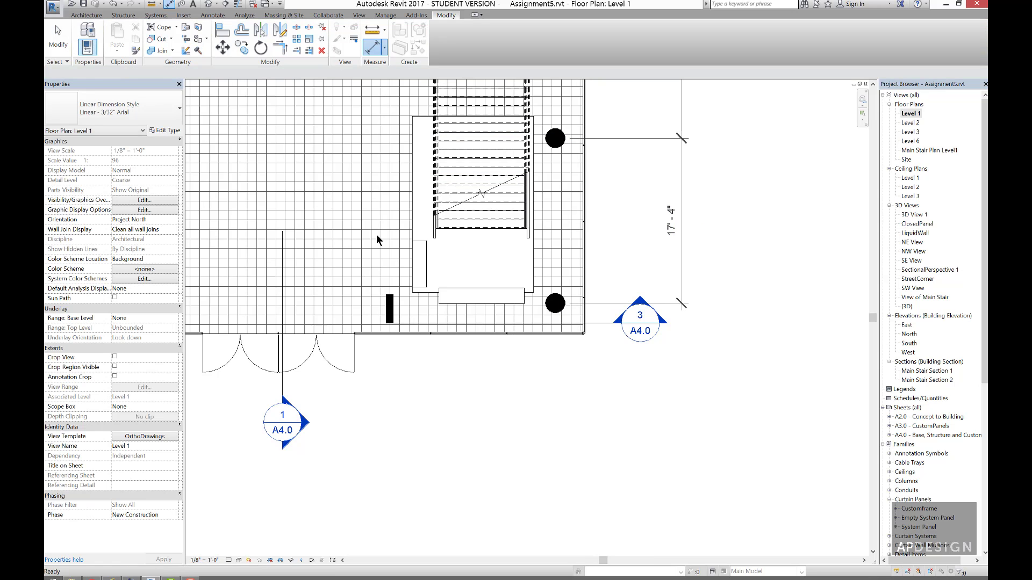
- Move the plan's lower-right round column straight down to 18'-0" from the column above it
left_click(555, 305)
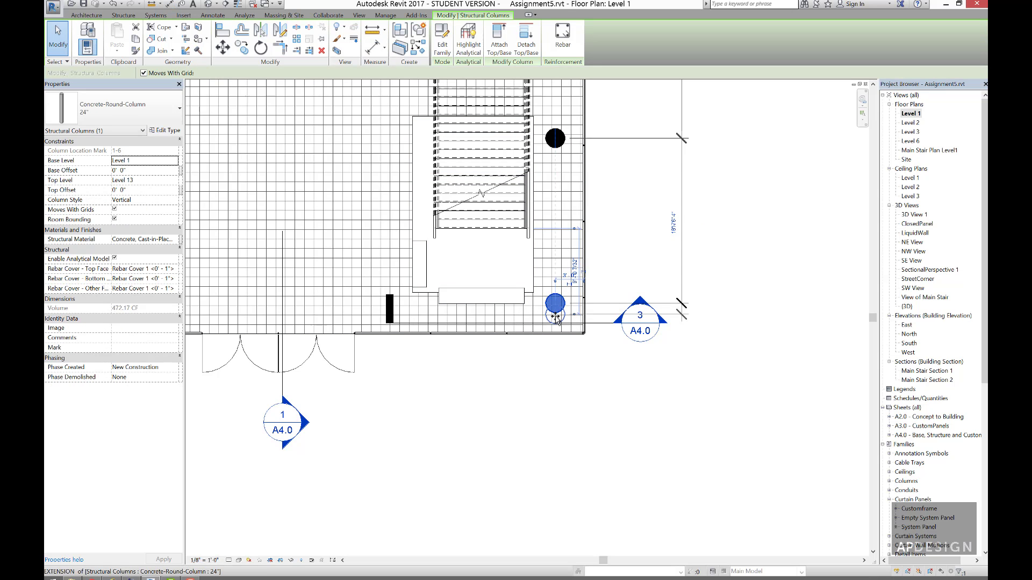
left_click_drag(555, 305, 555, 310)
scroll(555, 311, "up", 2)
key("Escape")
scroll(642, 288, "down", 5)
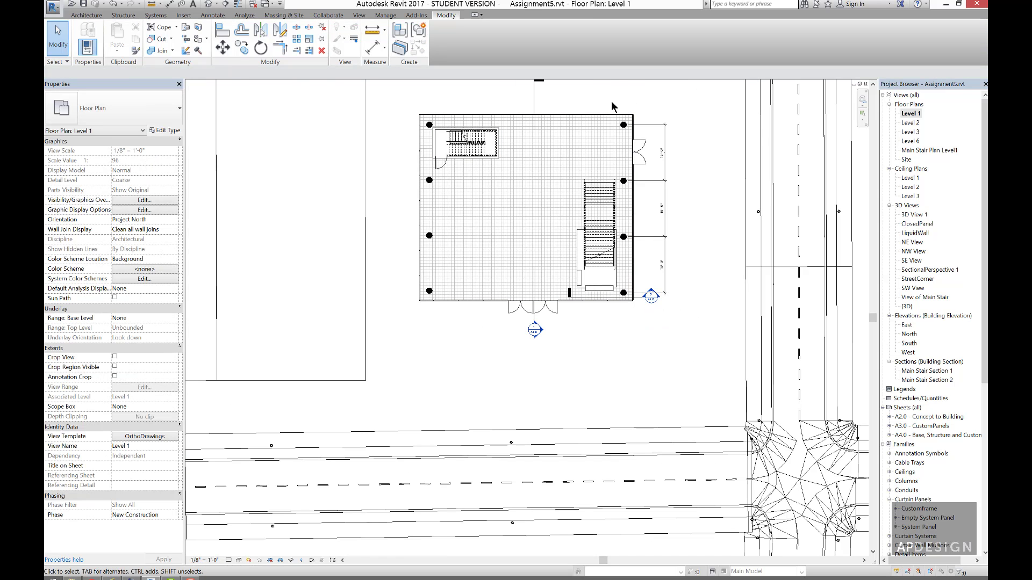
- Select the objects along the right-hand wall and filter the selection to only the Structural Columns category
left_click_drag(612, 106, 635, 311)
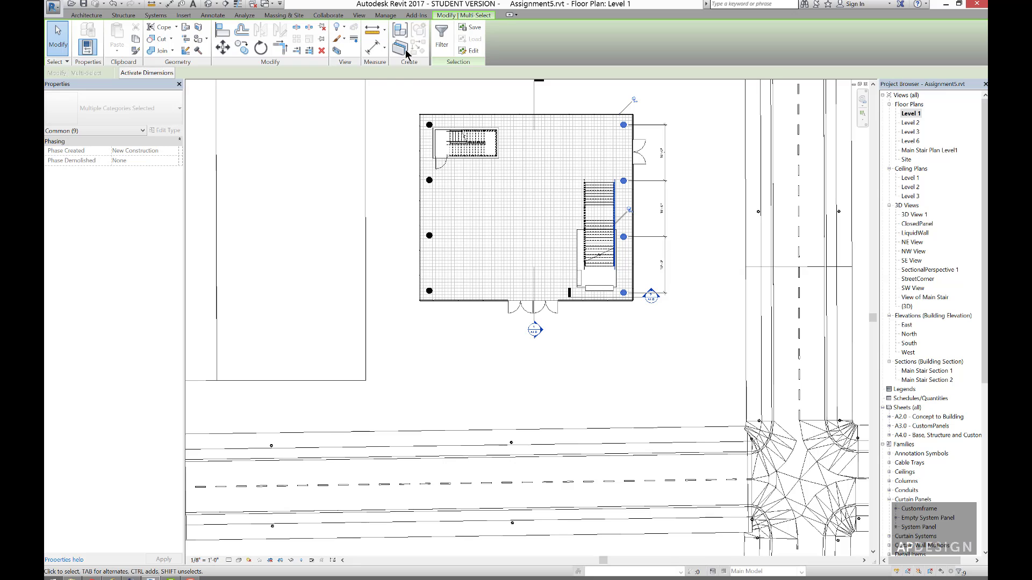
left_click(442, 39)
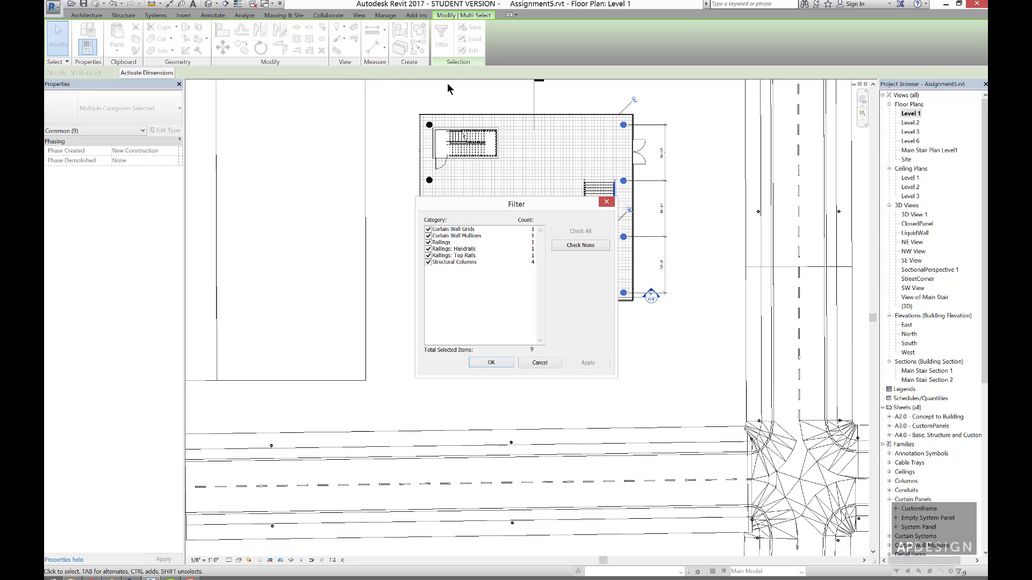
left_click(428, 229)
left_click(428, 236)
left_click(428, 242)
left_click(429, 249)
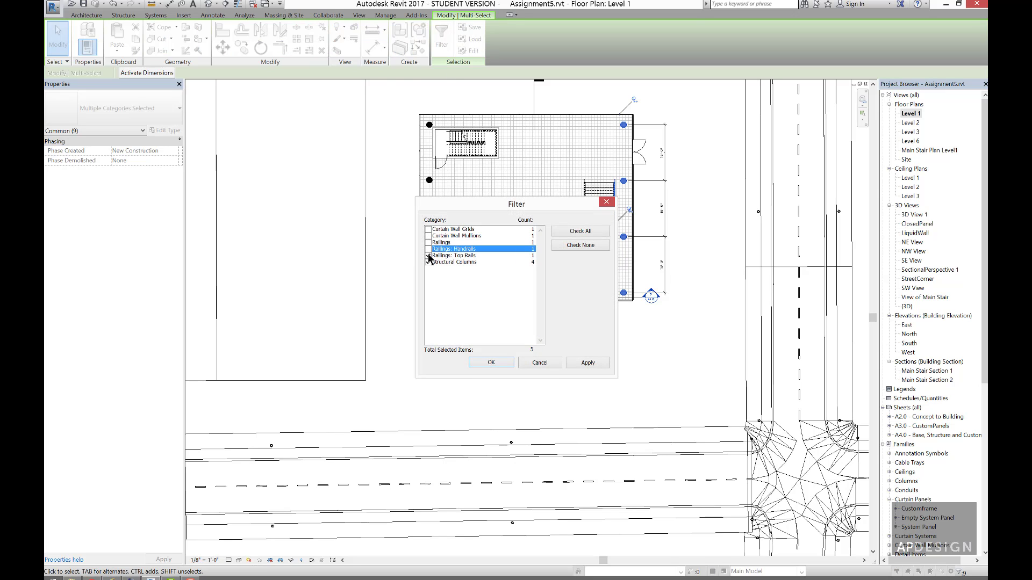
left_click(428, 256)
left_click(490, 363)
- Shift the selected right-hand columns slightly upward on the floor's tile grid
scroll(632, 307, "up", 2)
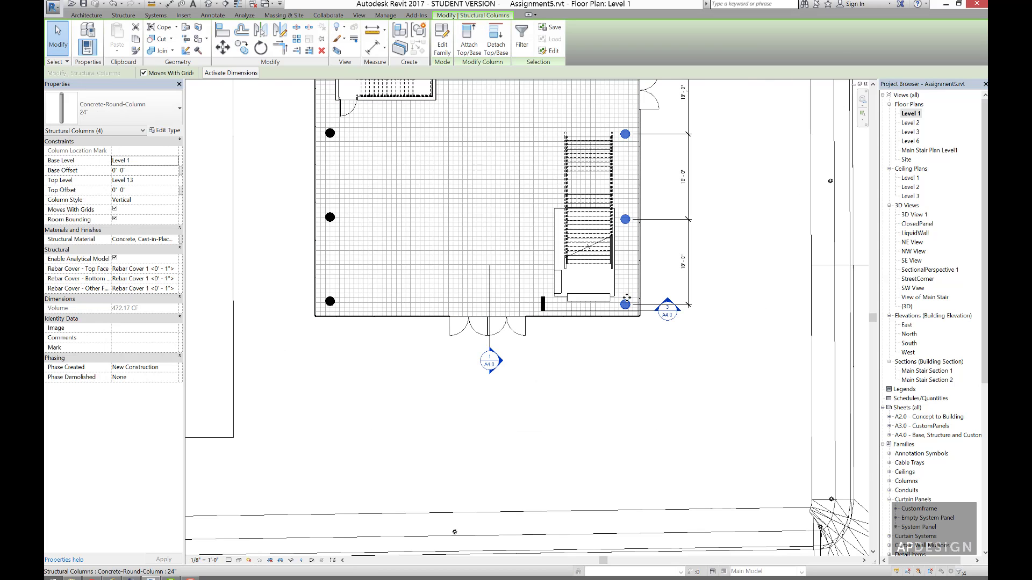
left_click_drag(626, 298, 627, 296)
scroll(627, 303, "up", 5)
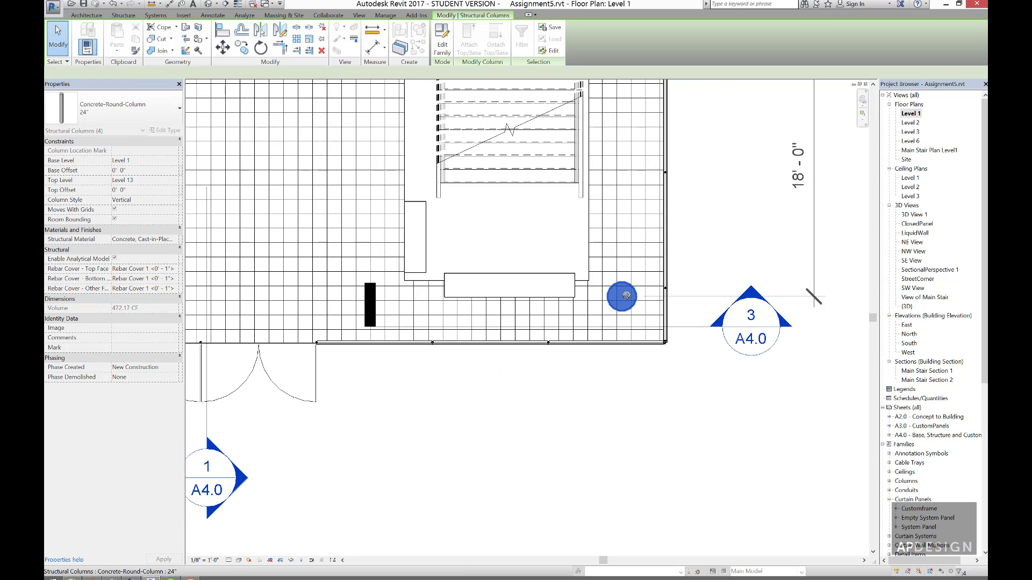
scroll(626, 295, "down", 6)
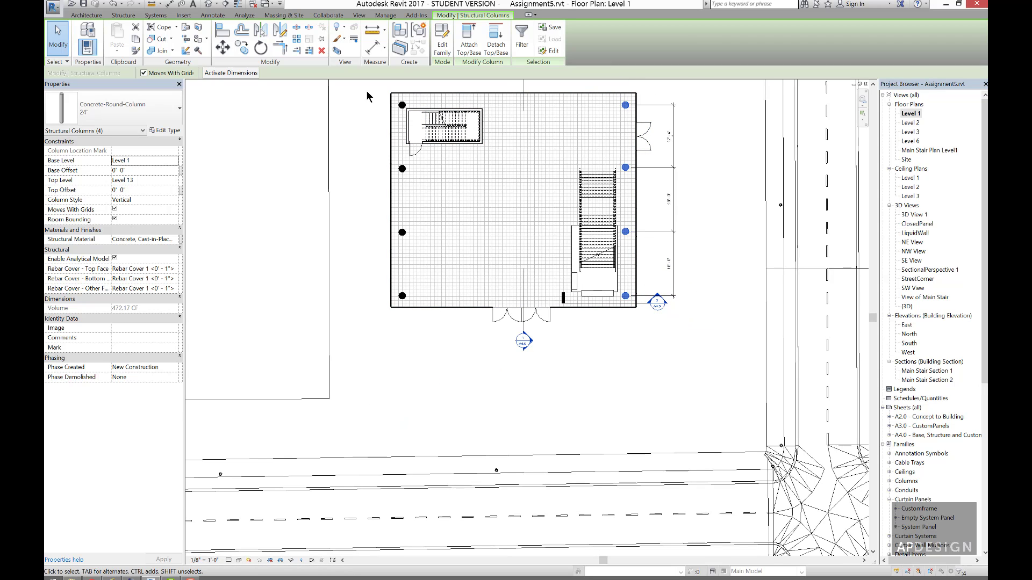
- Align the round columns along the left-hand wall horizontally with their counterparts on the right-hand wall
left_click(402, 231)
left_click_drag(566, 297, 404, 297)
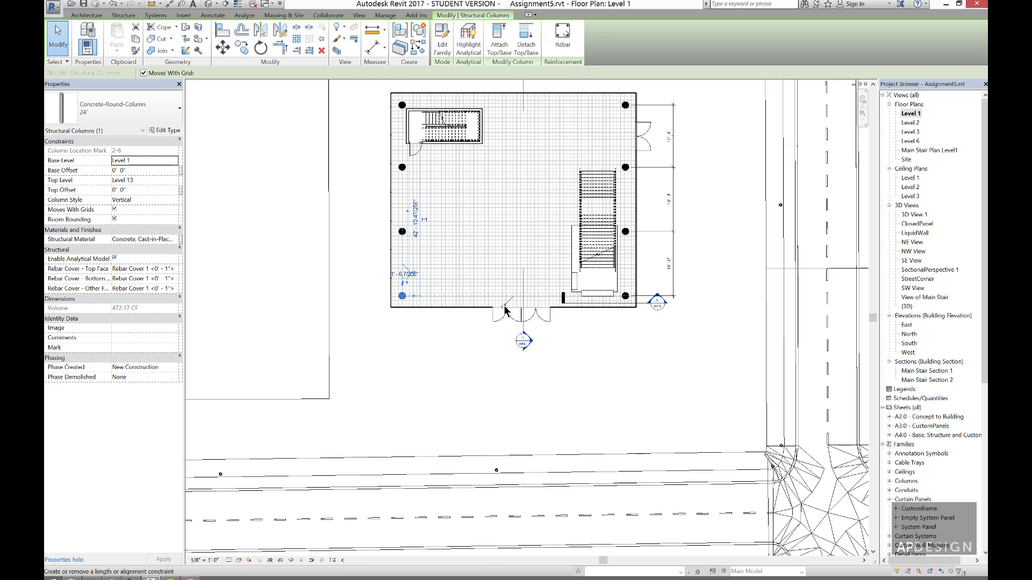
mouse_move(403, 232)
left_mouse_down()
mouse_move(620, 233)
mouse_move(403, 234)
left_mouse_up()
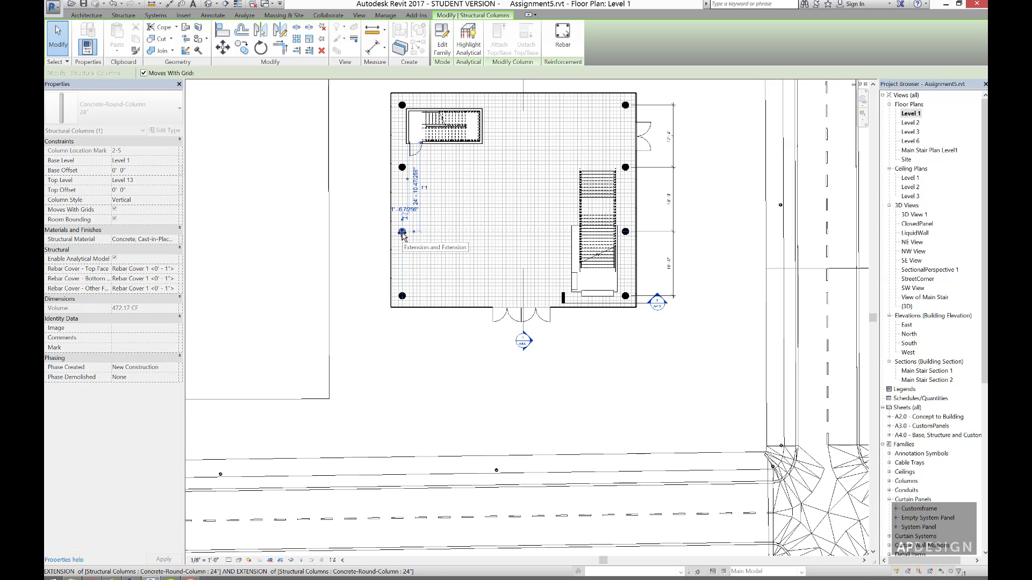
left_click(402, 168)
left_click_drag(585, 171, 426, 175)
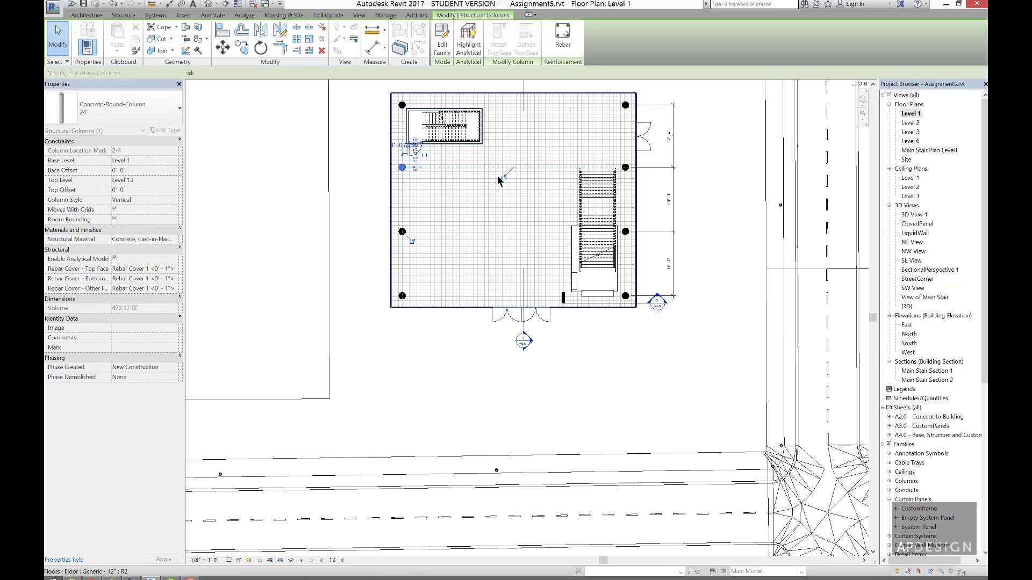
mouse_move(403, 105)
left_mouse_down()
mouse_move(553, 106)
mouse_move(421, 104)
left_mouse_up()
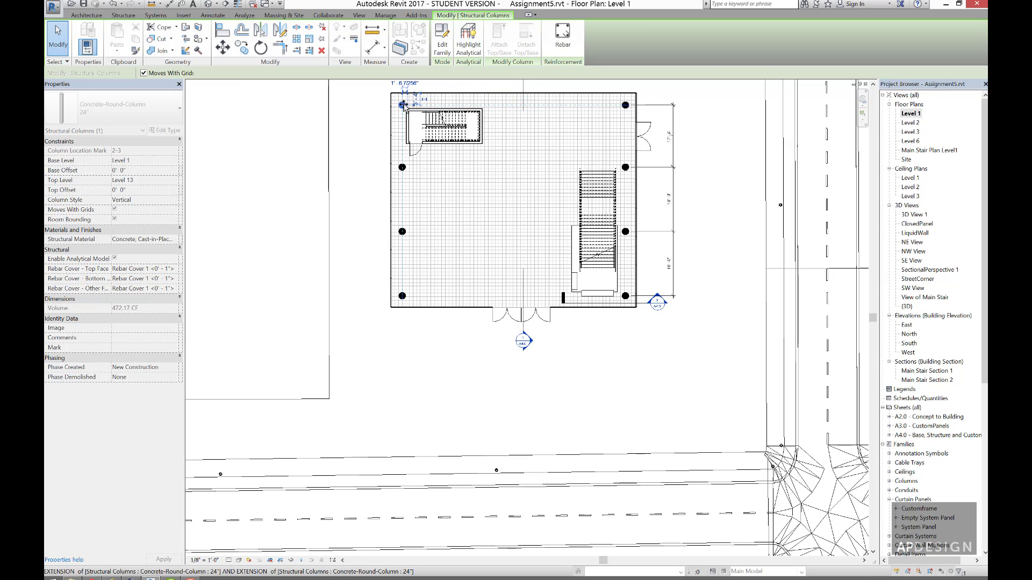
left_click(504, 115)
left_click(699, 167)
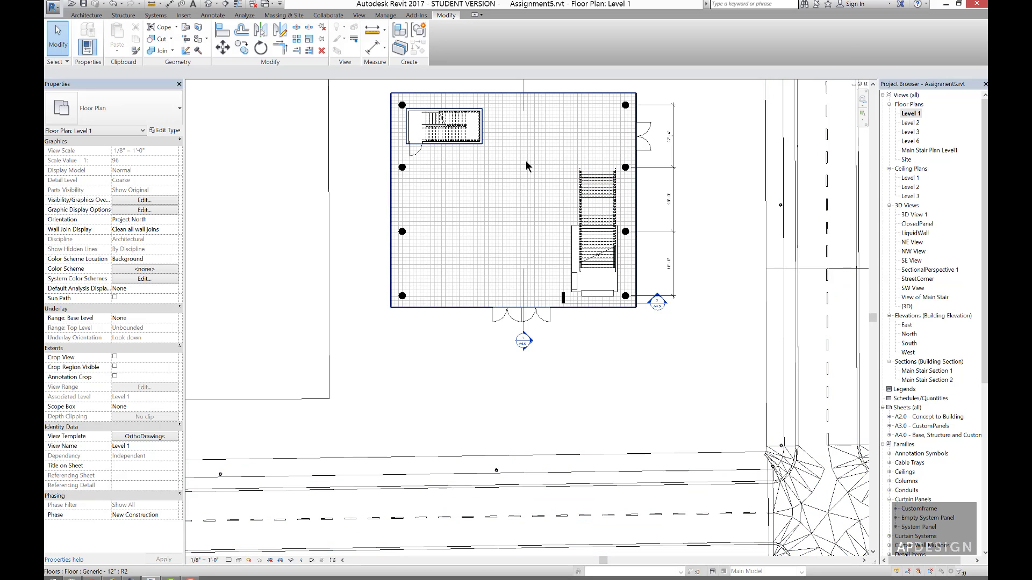
- Check the upper-right column's position against the tile grid and its spacing to the columns below
scroll(526, 163, "up", 5)
scroll(526, 162, "down", 3)
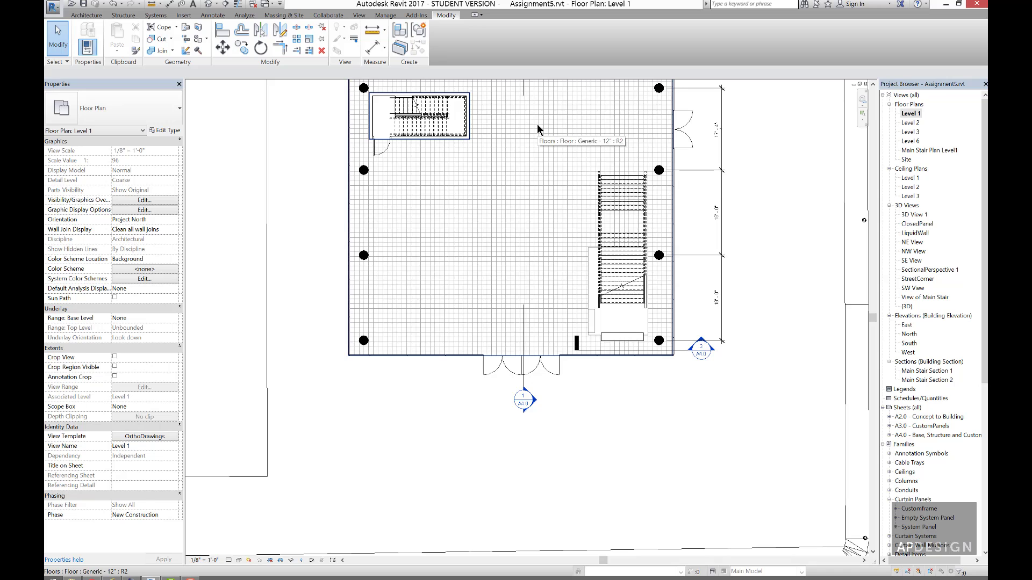
scroll(537, 124, "up", 1)
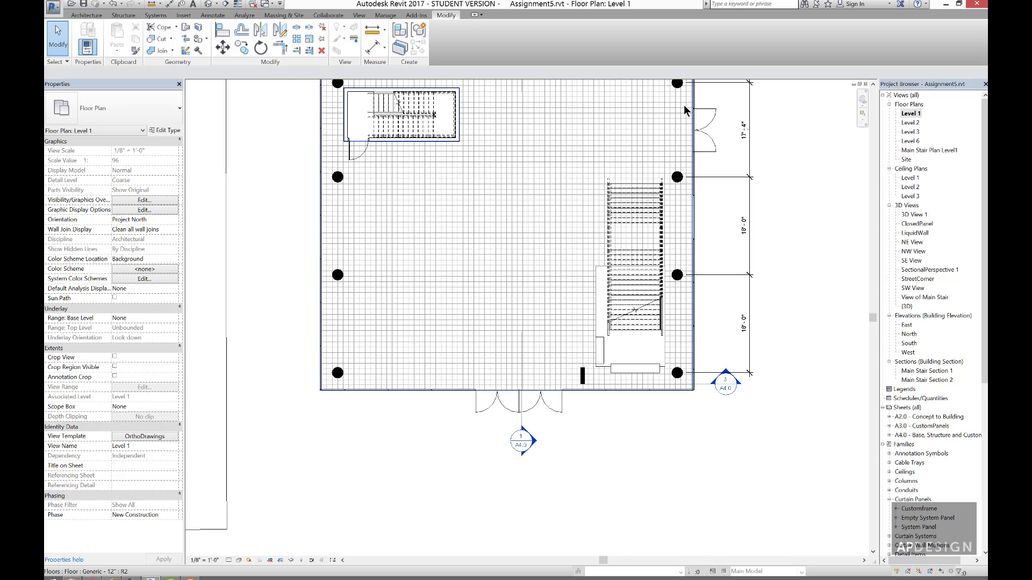
scroll(685, 110, "down", 3)
scroll(678, 86, "up", 6)
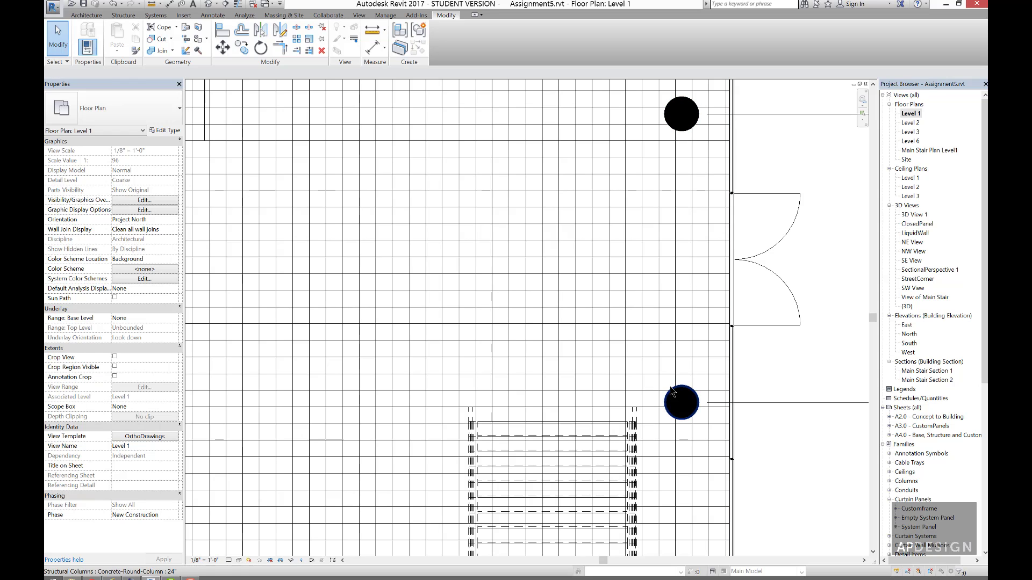
scroll(671, 391, "down", 3)
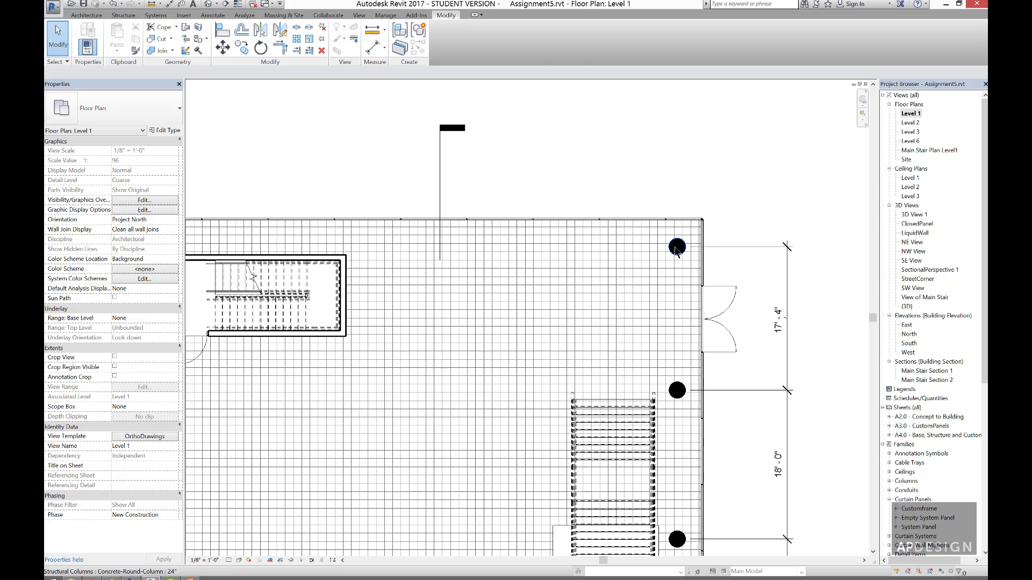
mouse_move(677, 251)
left_mouse_down()
mouse_move(676, 240)
mouse_move(677, 249)
left_mouse_up()
scroll(676, 241, "up", 3)
scroll(676, 242, "down", 4)
scroll(675, 241, "up", 4)
scroll(693, 258, "down", 4)
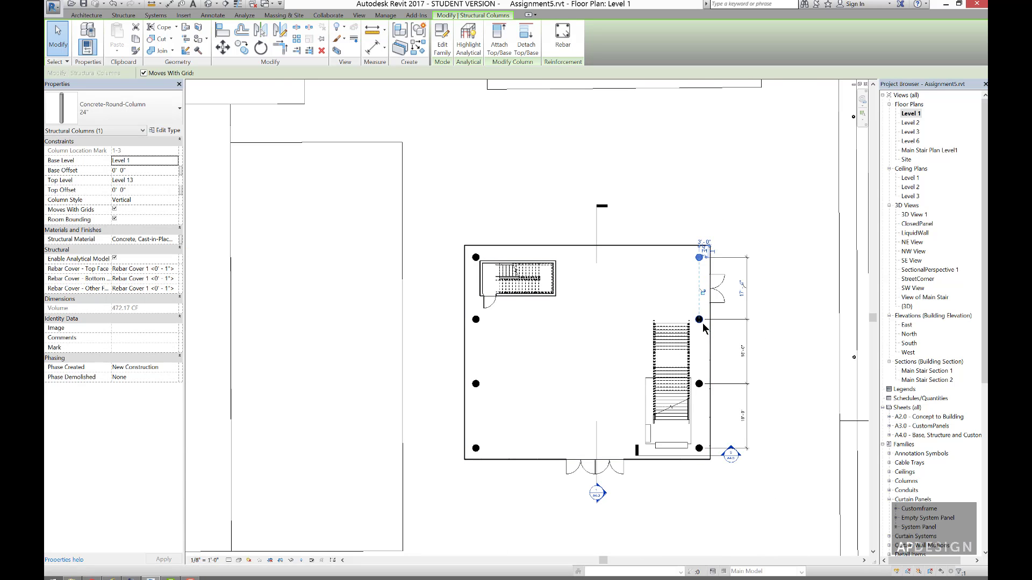
- Select the three lower round columns along the right-hand wall and nudge them down together
left_click(699, 448)
left_click(699, 384, "ctrl")
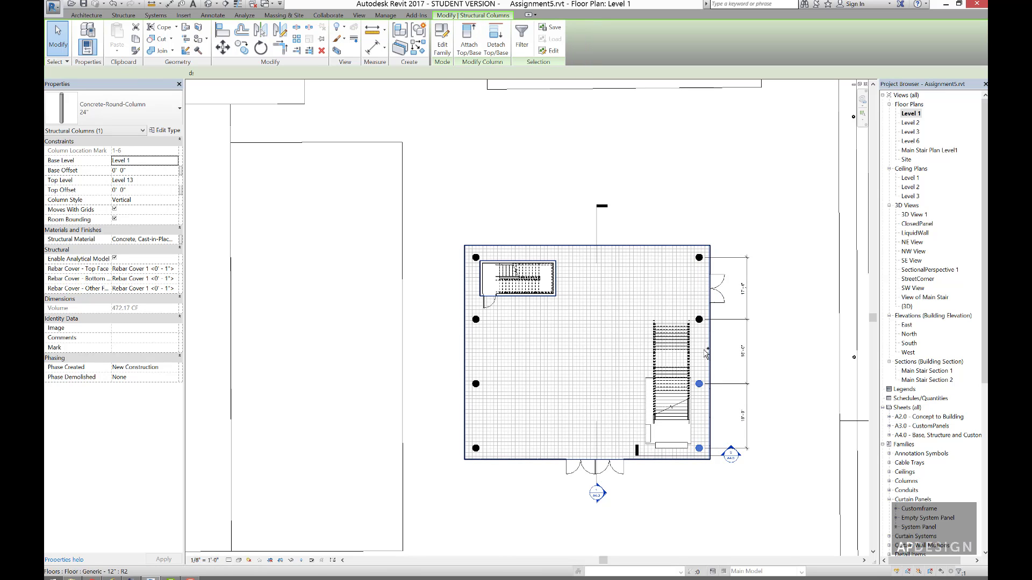
left_click(699, 321, "ctrl")
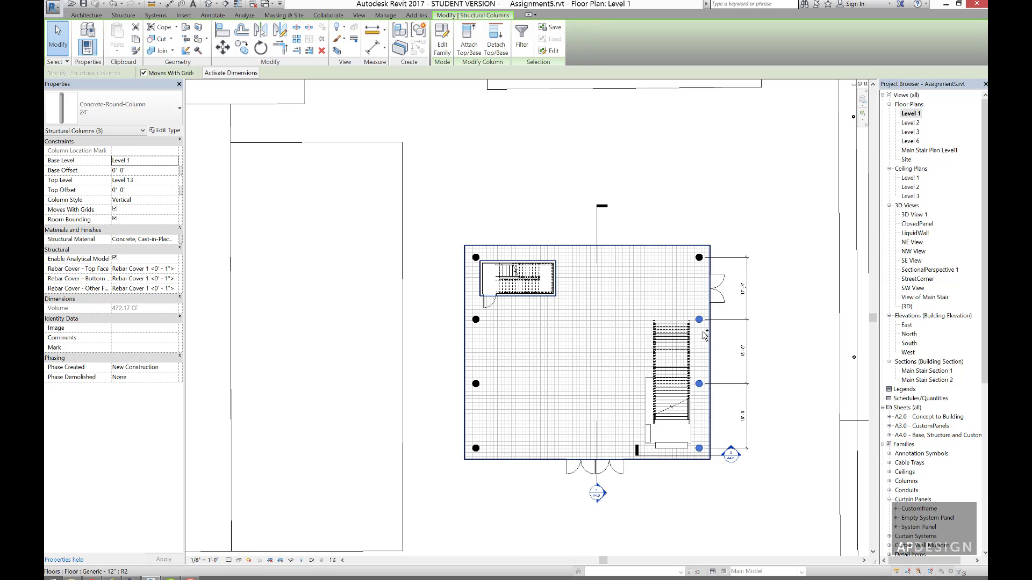
key("Down")
key("Down")
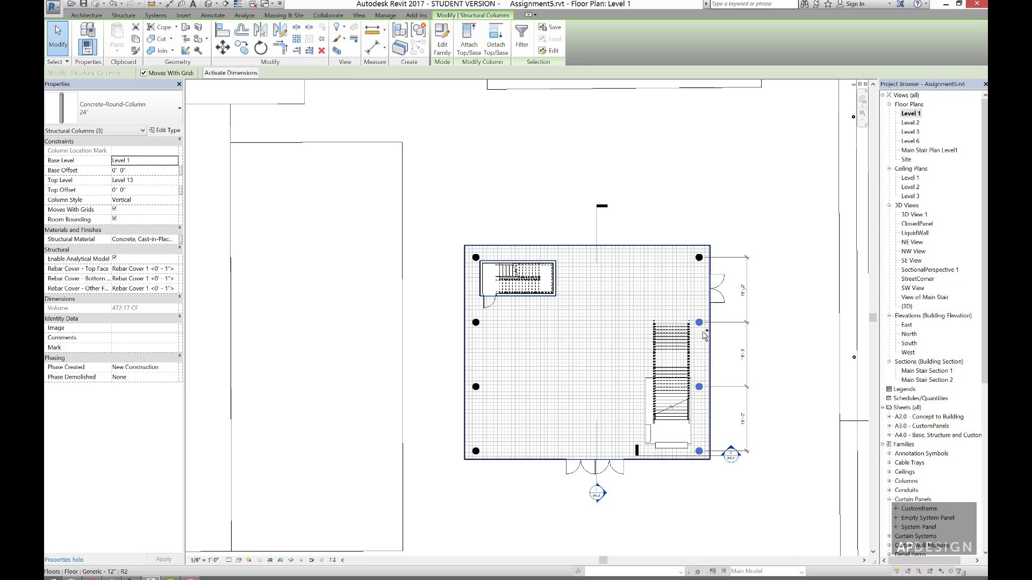
- Nudge the three selected lower right-hand columns along the wall until their spacing from the upper-right column is 18'-0"
scroll(706, 336, "up", 2)
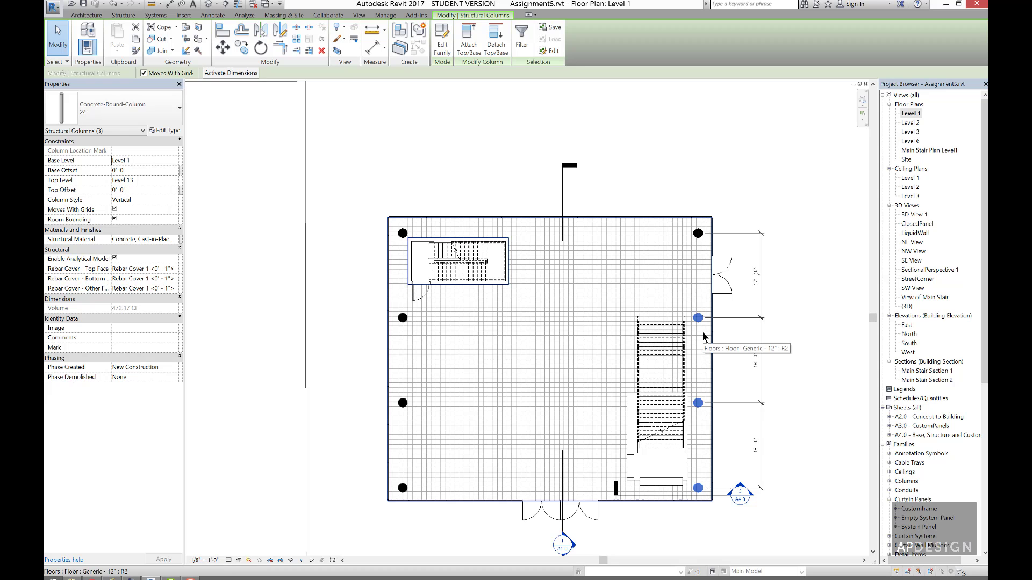
scroll(703, 335, "up", 1)
key("Down")
key("Down")
key("Down")
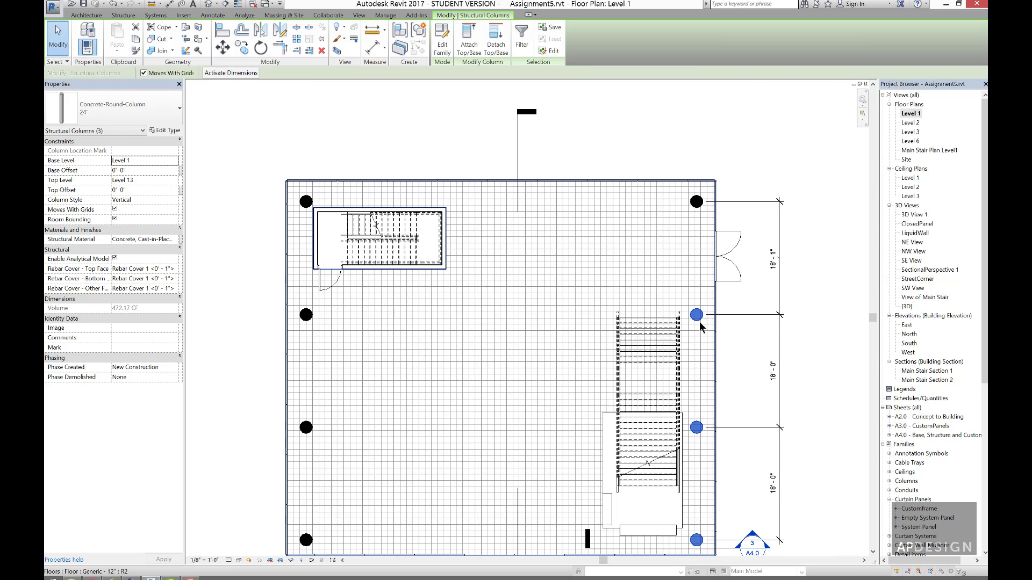
left_click_drag(697, 314, 698, 317)
scroll(697, 316, "up", 4)
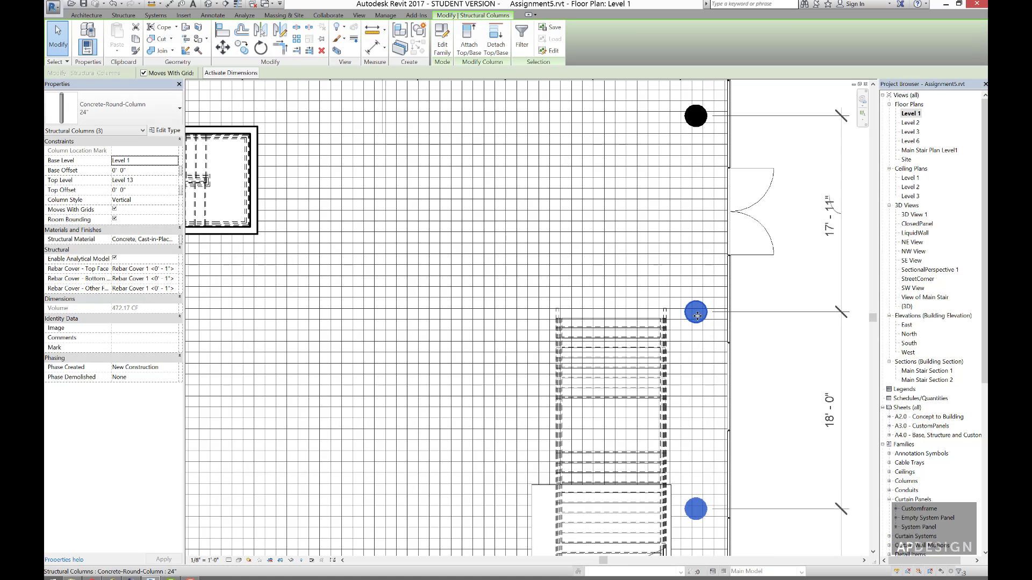
scroll(697, 316, "up", 2)
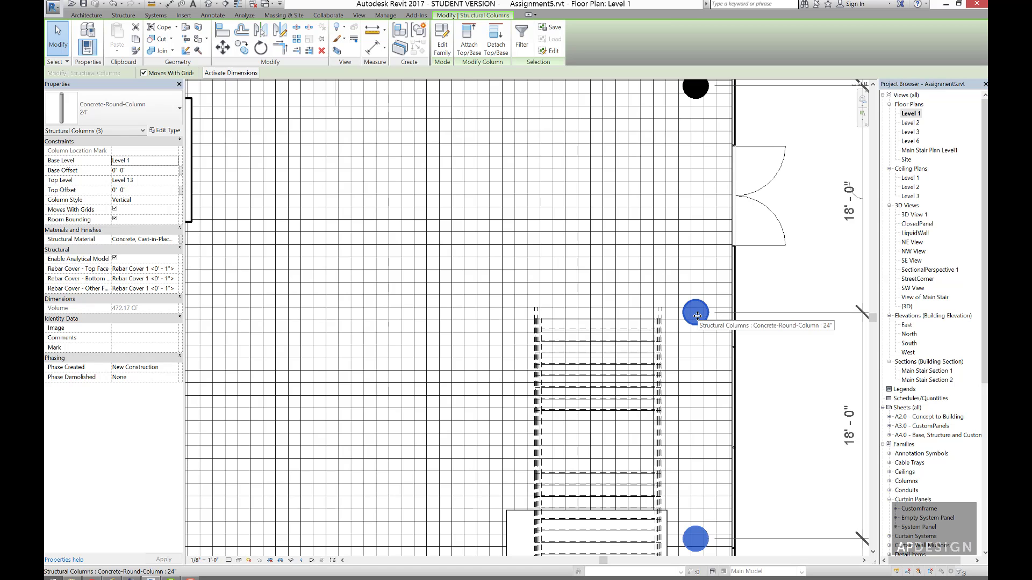
scroll(697, 317, "down", 4)
left_click(788, 351)
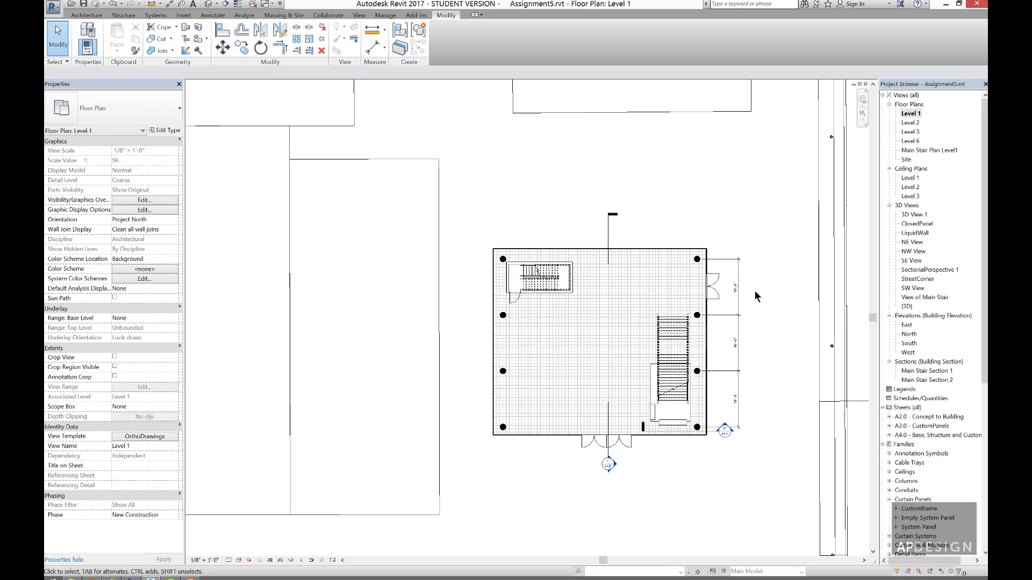
- Check the round columns along the right-hand wall against the floor's tile grid lines
scroll(753, 354, "up", 2)
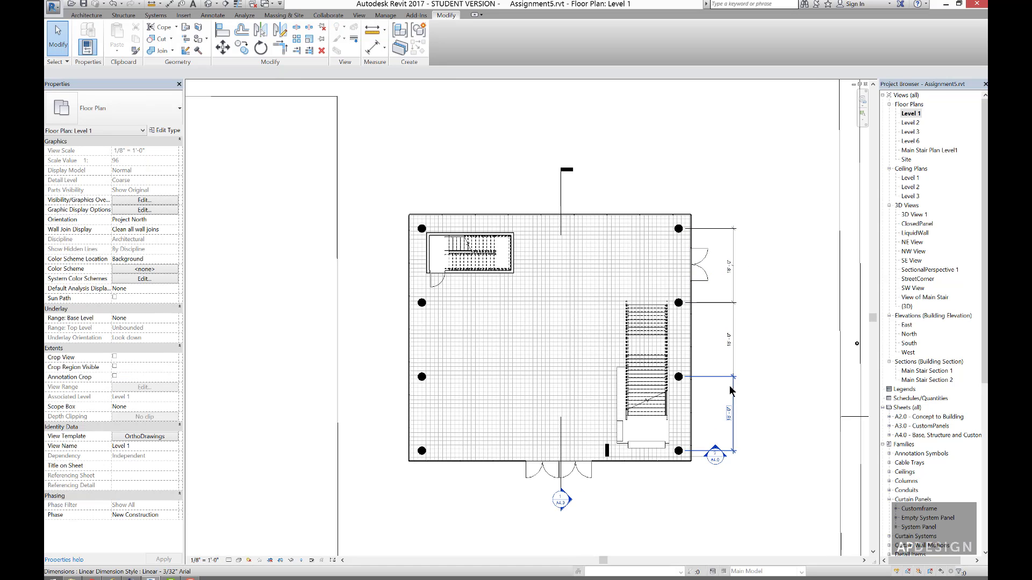
scroll(673, 264, "up", 3)
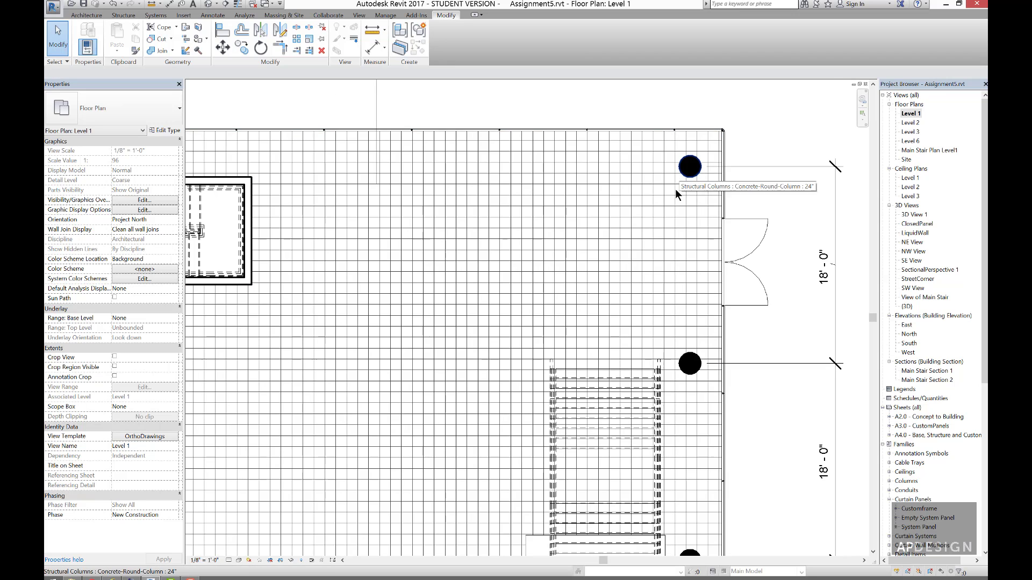
scroll(681, 383, "down", 2)
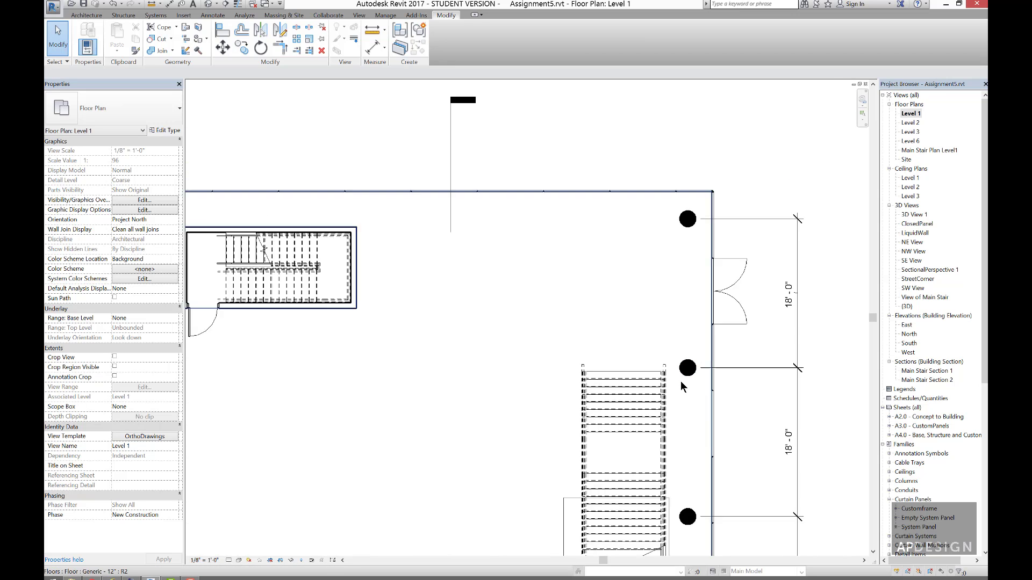
scroll(686, 468, "up", 2)
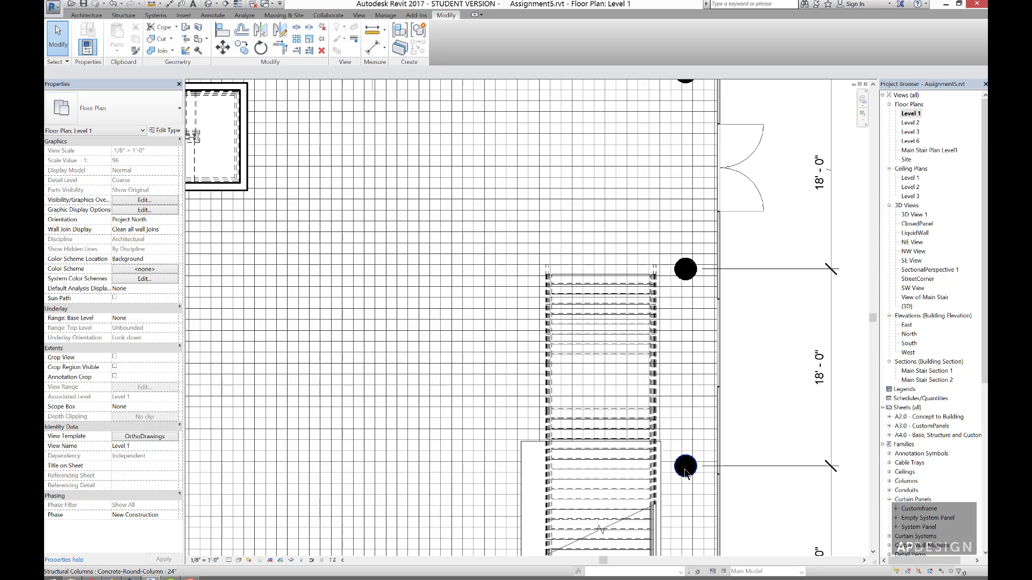
scroll(685, 470, "down", 1)
- Edit the 12" Tile surface pattern of the Tile, Mosaic material, renaming it 18" Tile with both line spacings at 18"
left_click(615, 276)
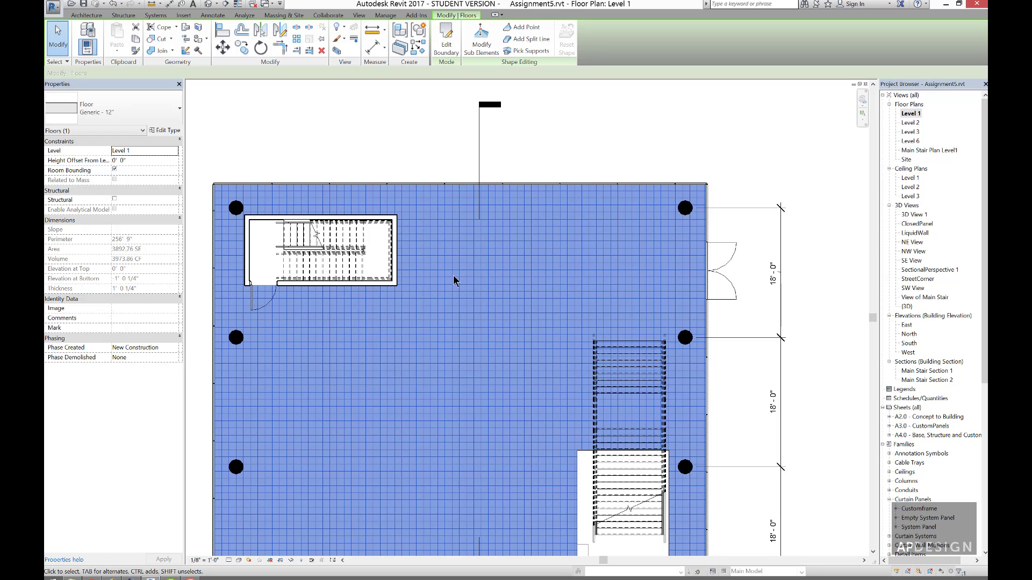
left_click(386, 15)
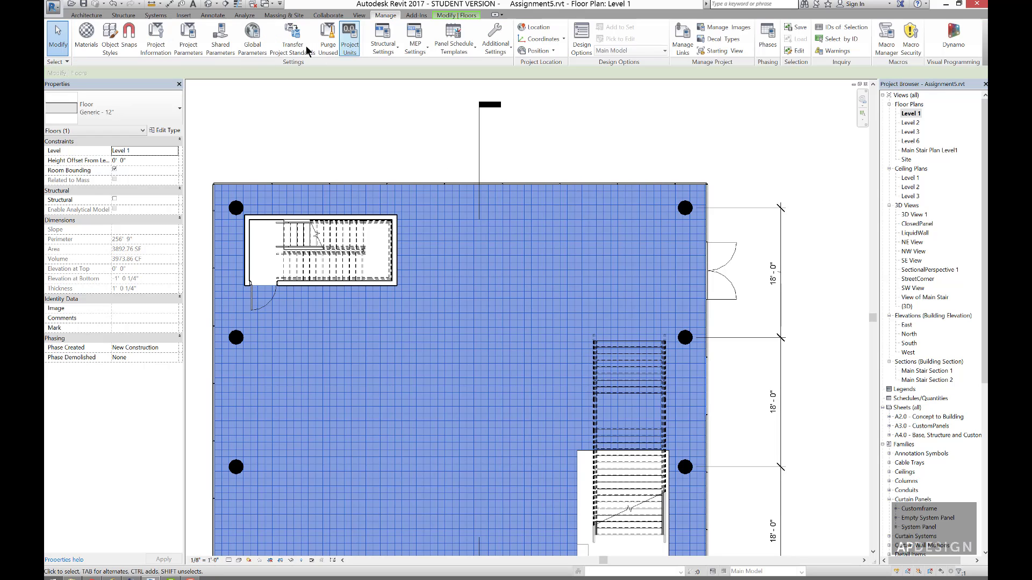
left_click(92, 48)
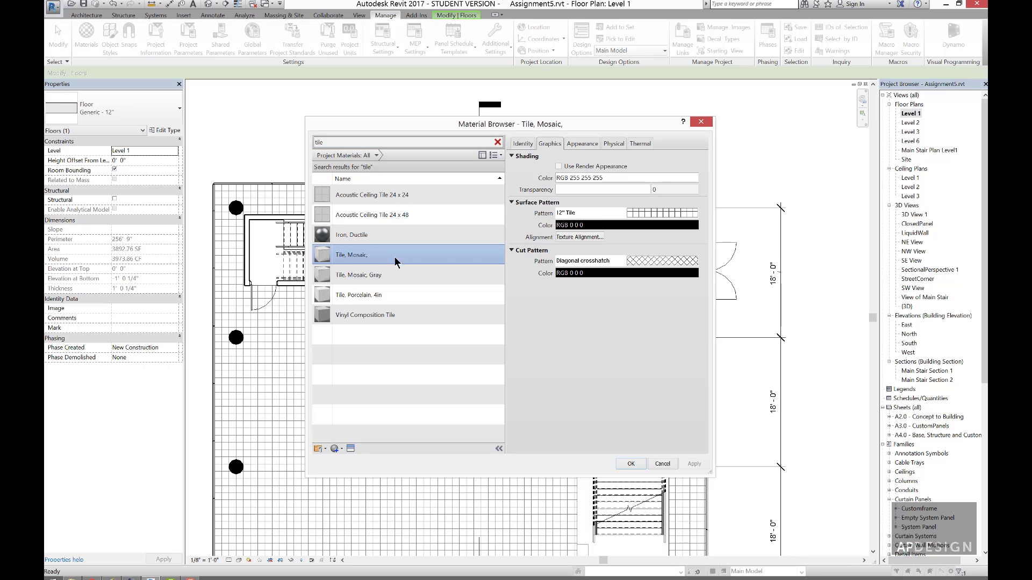
left_click(649, 215)
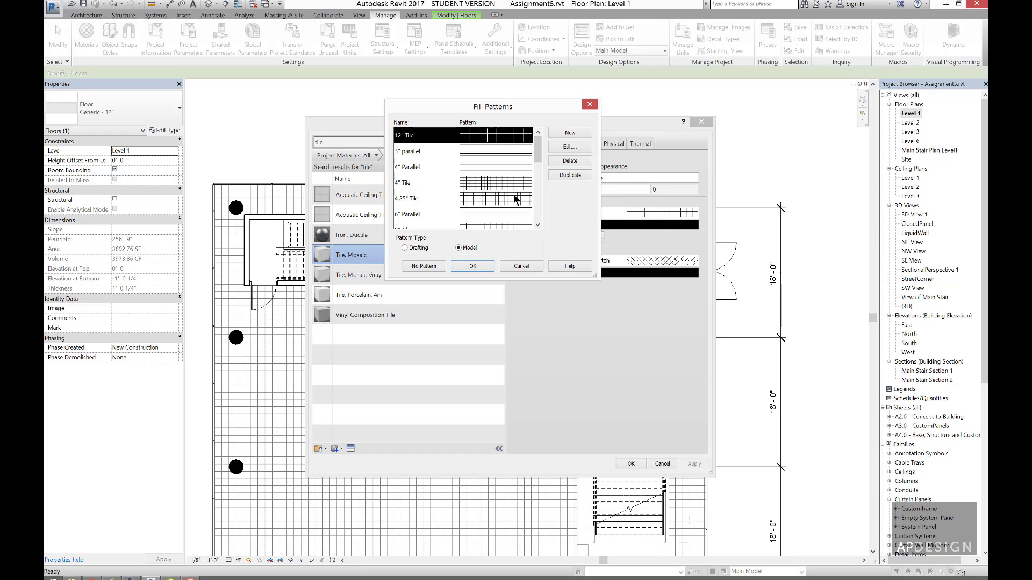
left_click(562, 147)
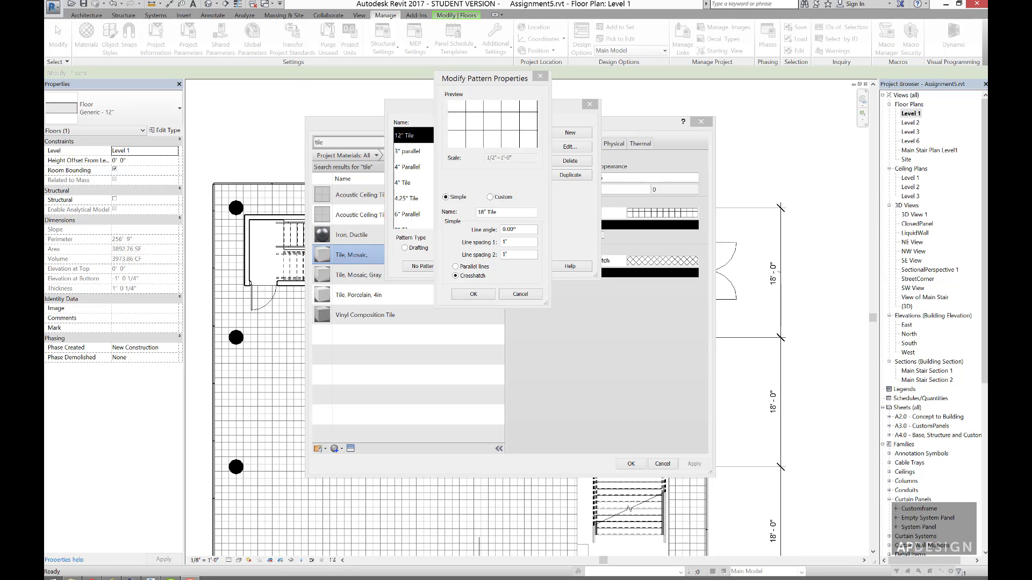
left_click(509, 242)
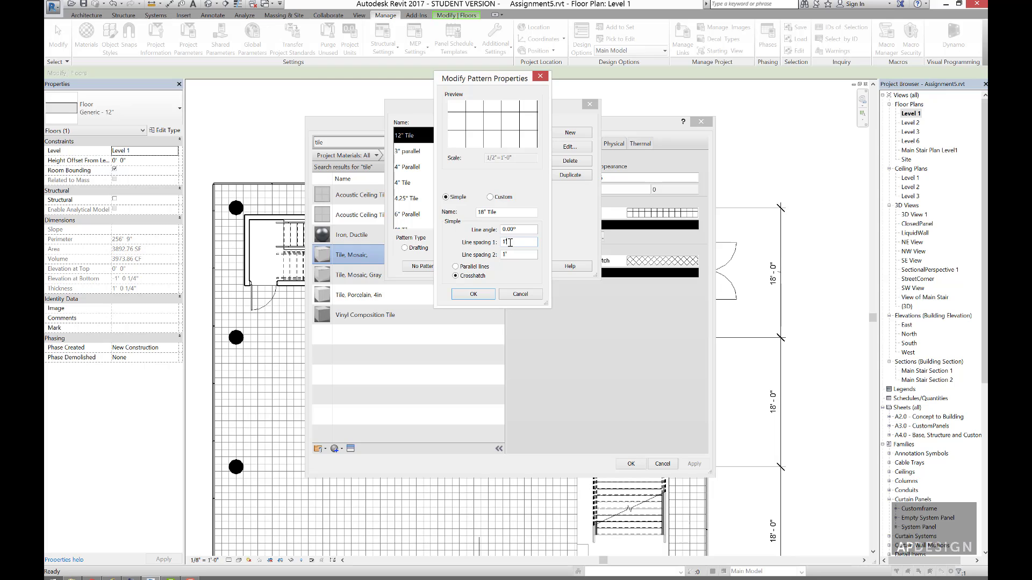
type("18")
left_click(494, 254)
type("18\"")
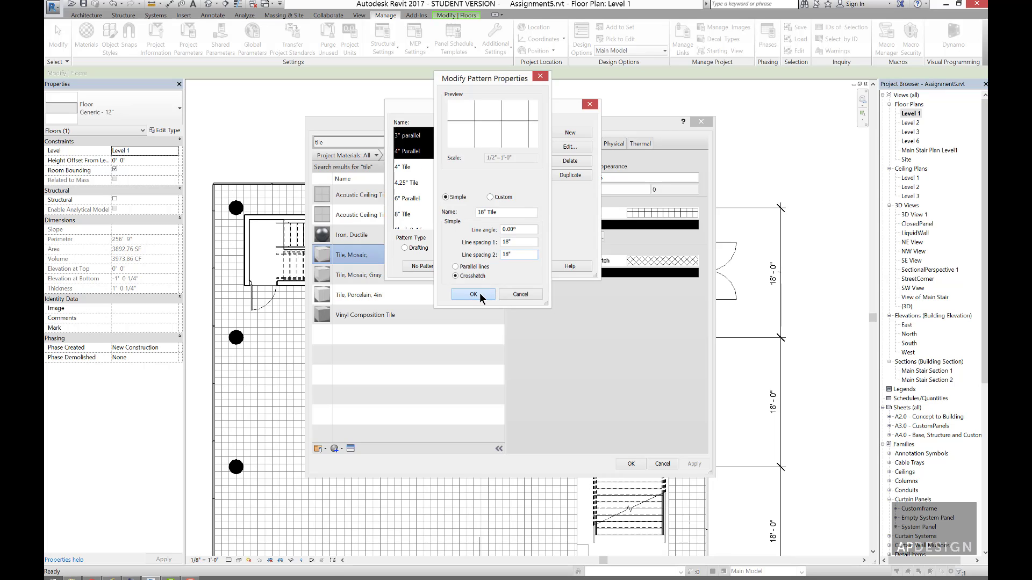
left_click(474, 295)
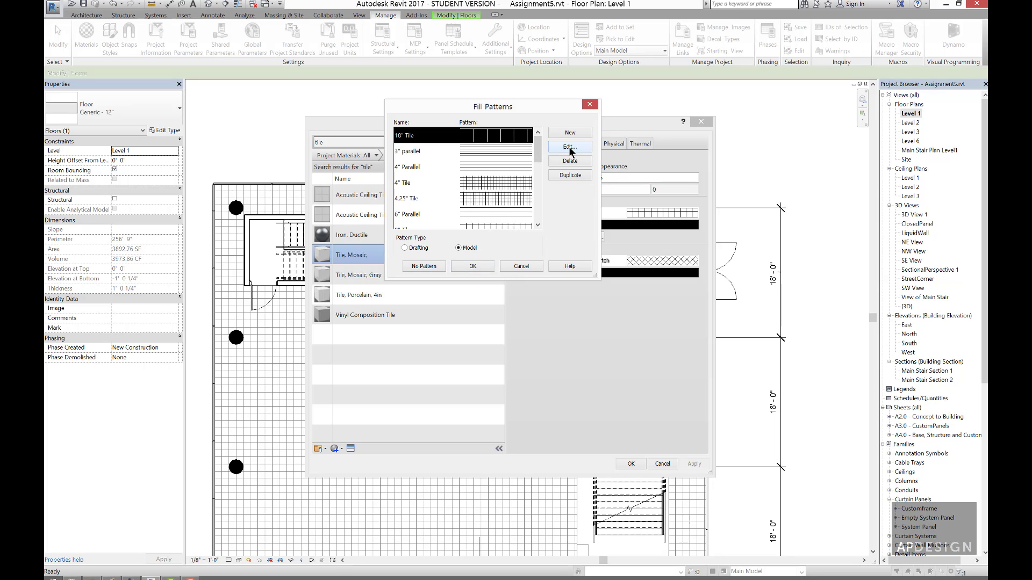
- Duplicate the 18" Tile fill pattern as 12" Tile with line spacings of 1'
left_click(569, 174)
left_click(484, 214)
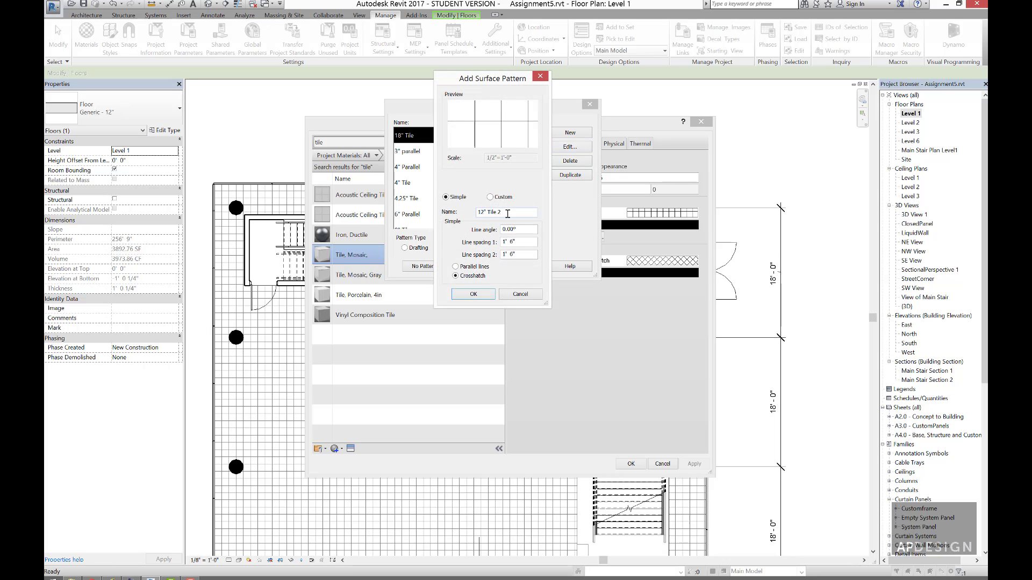
left_click_drag(510, 242, 506, 242)
key("BackSpace")
key("BackSpace")
left_click(474, 294)
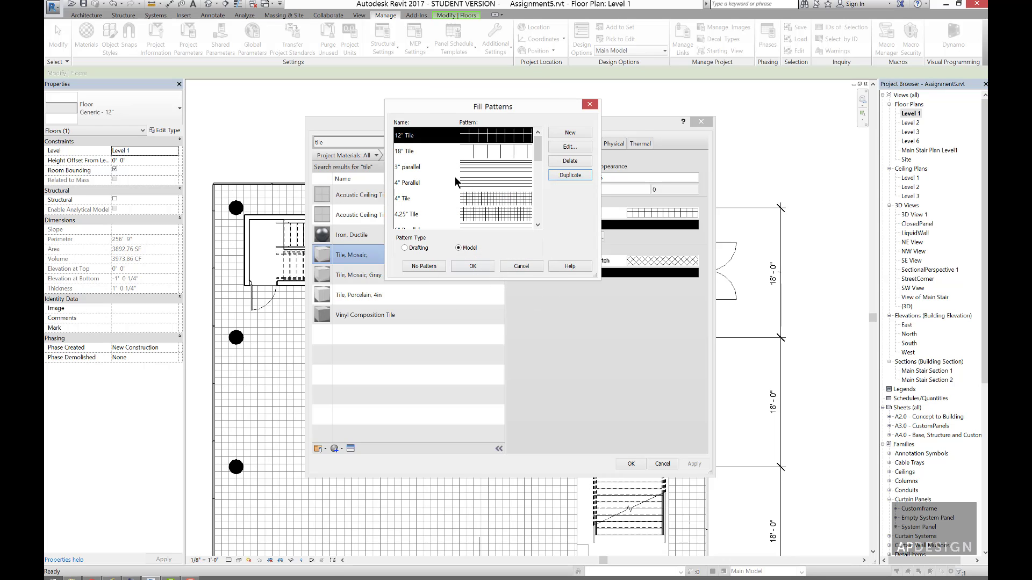
- Assign the 18" Tile pattern as the surface pattern of the Tile, Mosaic material and accept the material changes
left_click(432, 155)
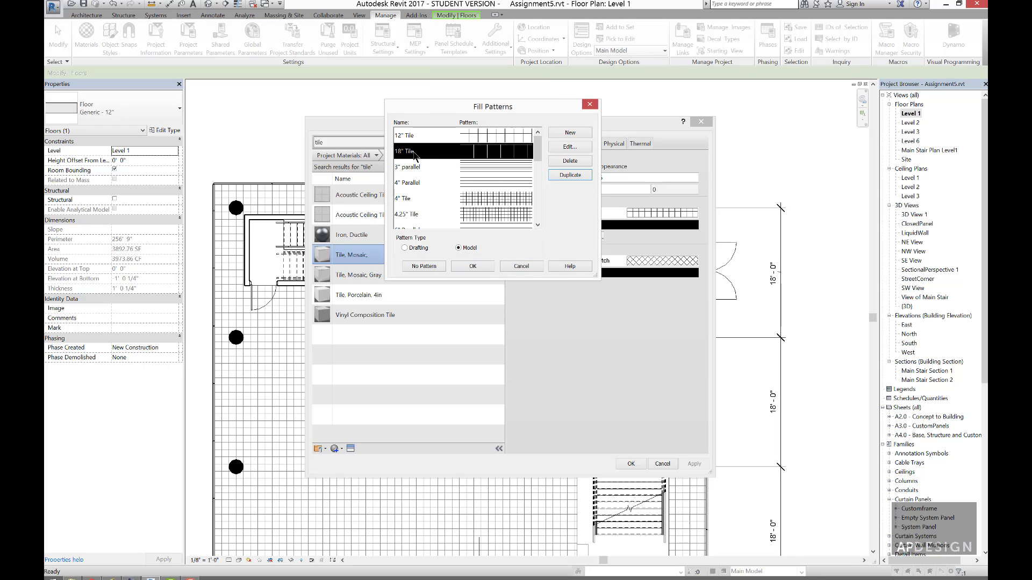
left_click(473, 269)
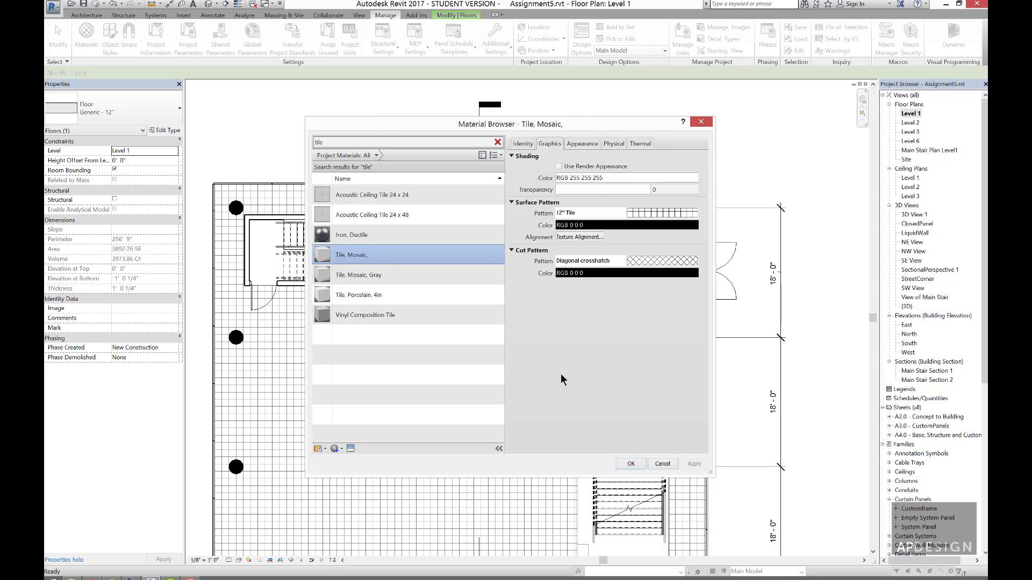
left_click(631, 465)
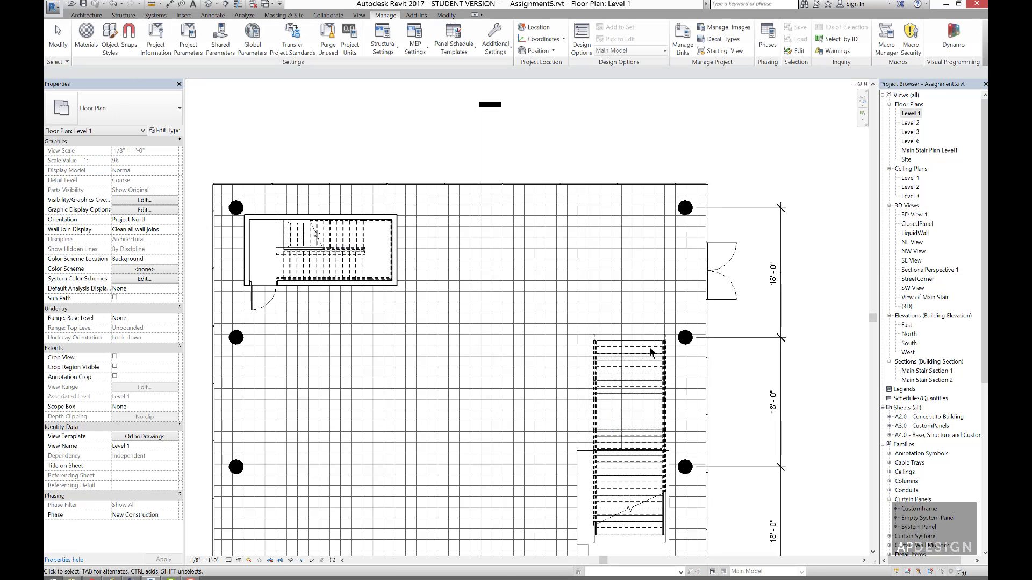
- Shift the floor's tile pattern vertically so a horizontal grid line runs through the centre of the upper-right column
scroll(663, 218, "up", 1)
scroll(663, 217, "down", 2)
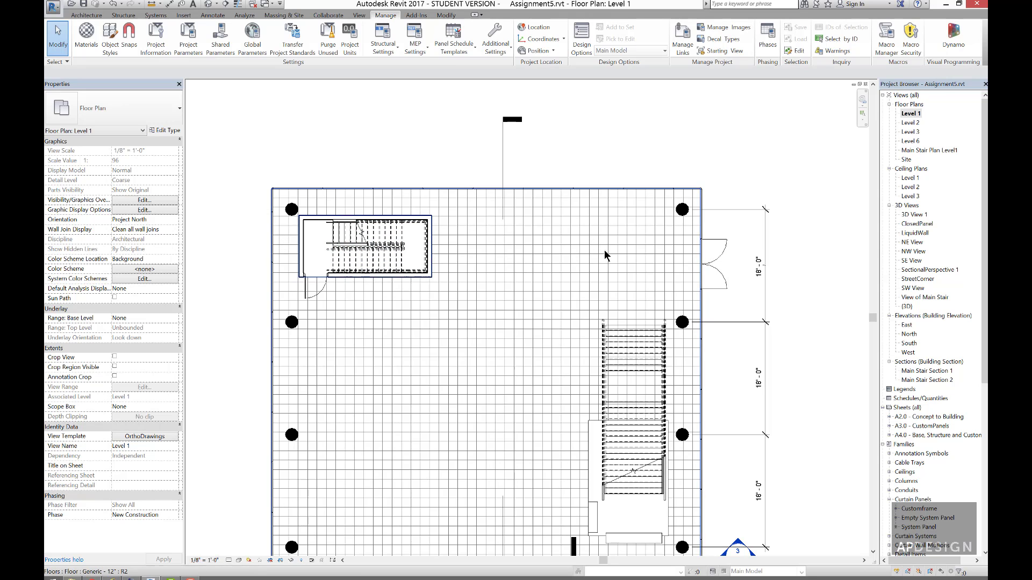
scroll(688, 239, "up", 2)
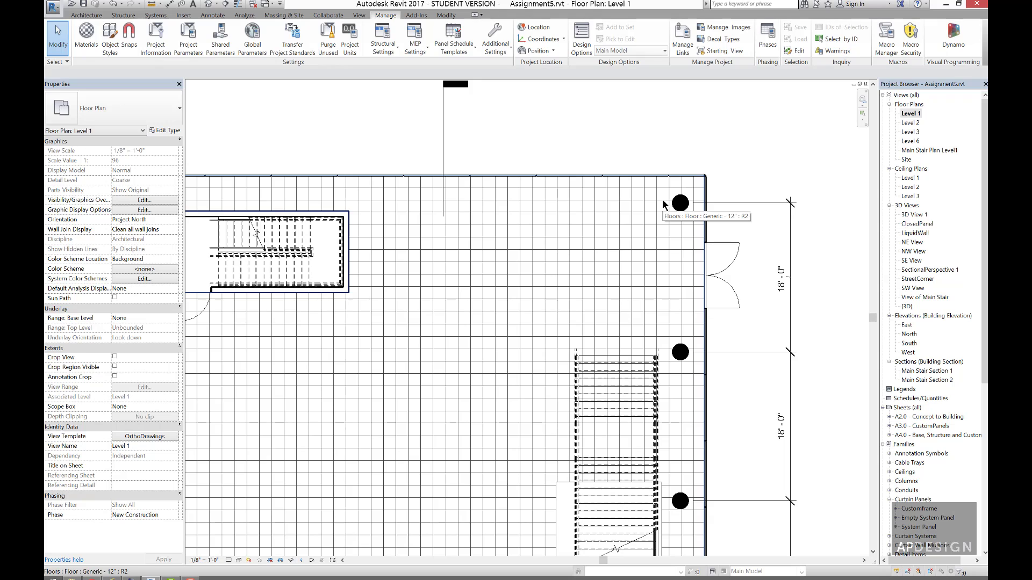
scroll(663, 200, "up", 1)
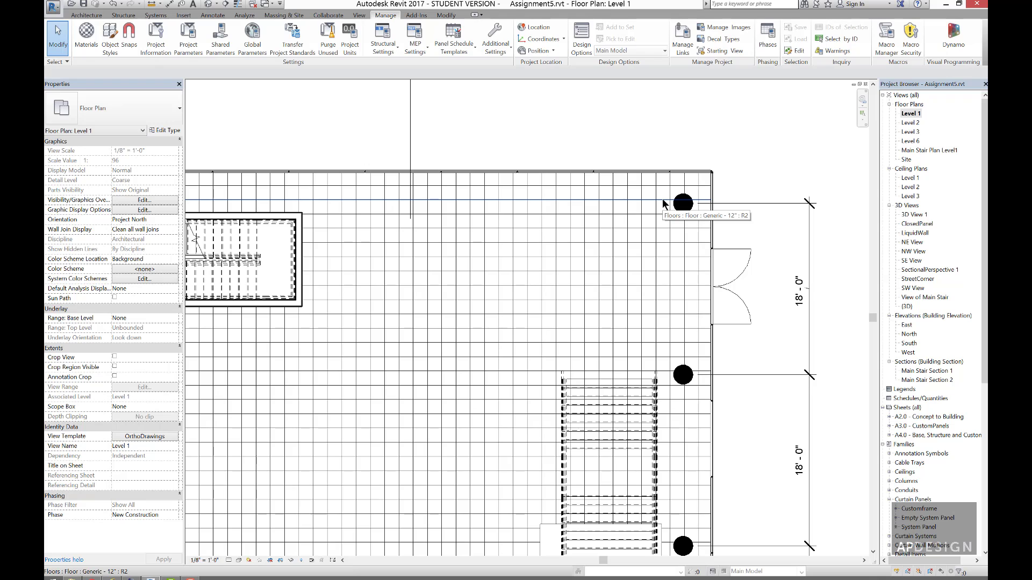
left_click(663, 203)
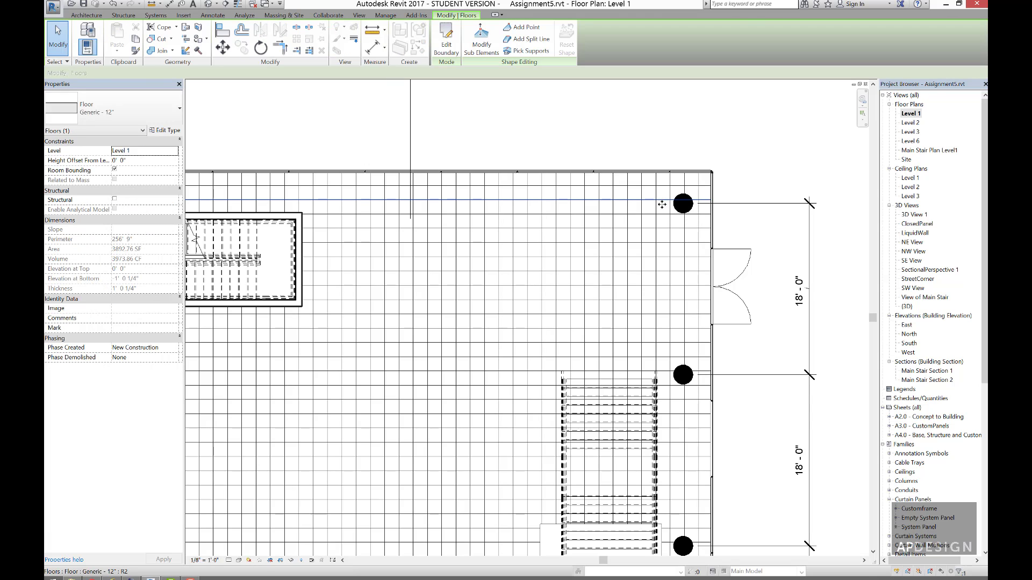
left_click_drag(662, 205, 664, 202)
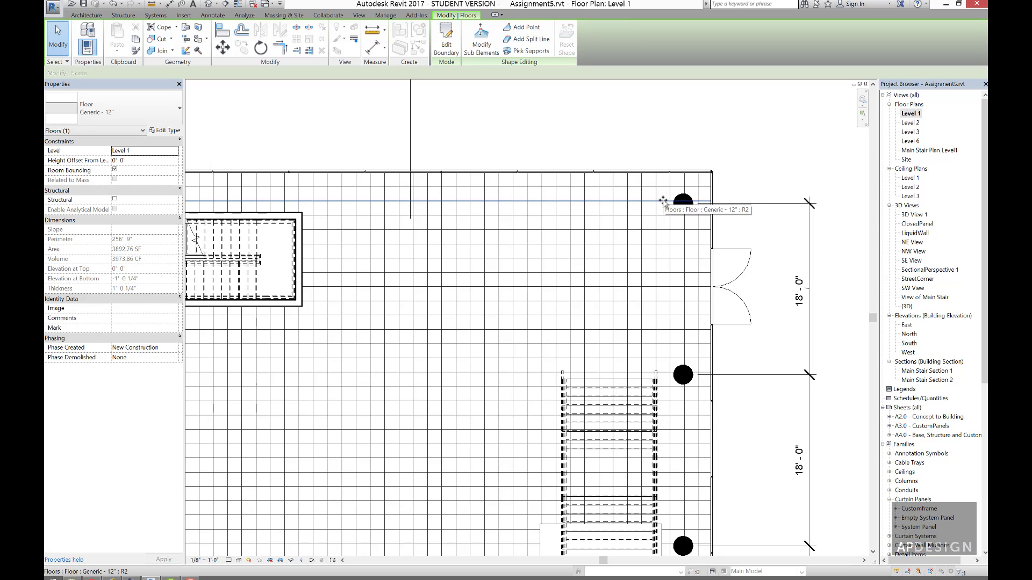
scroll(663, 203, "up", 5)
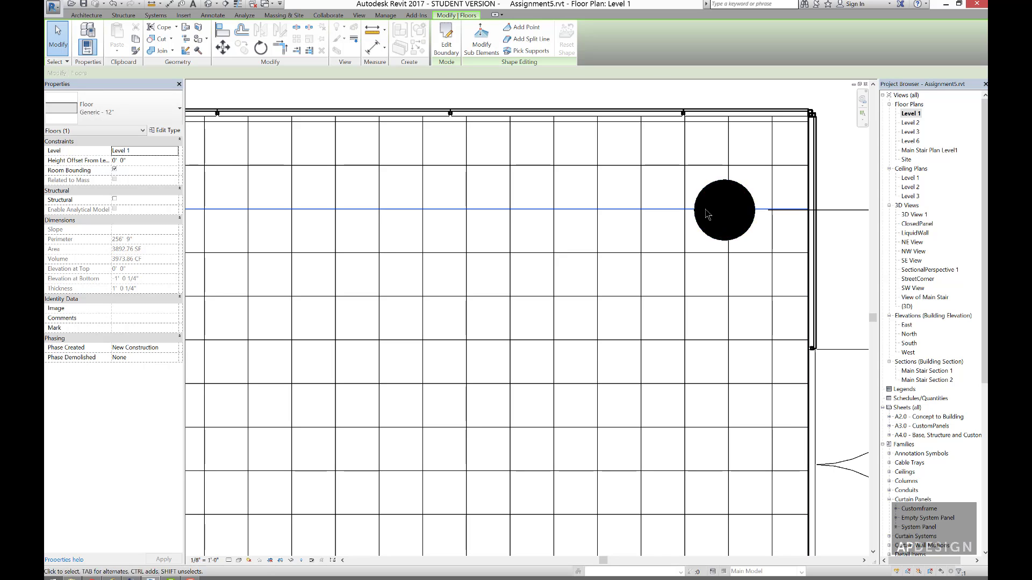
- Nudge the floor's tile pattern left so a vertical grid line runs through the centres of the right-hand columns
scroll(715, 228, "down", 2)
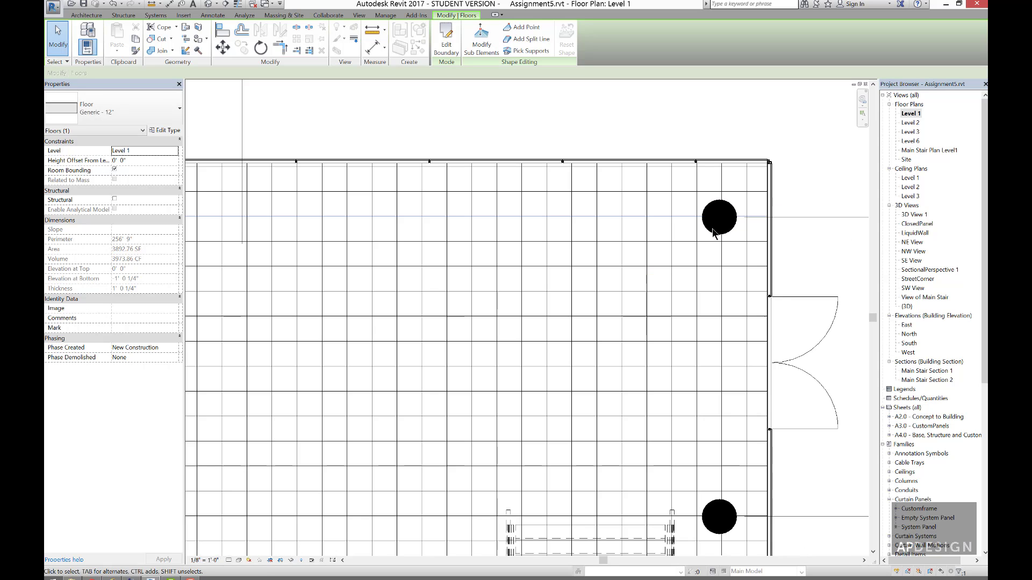
key("Tab")
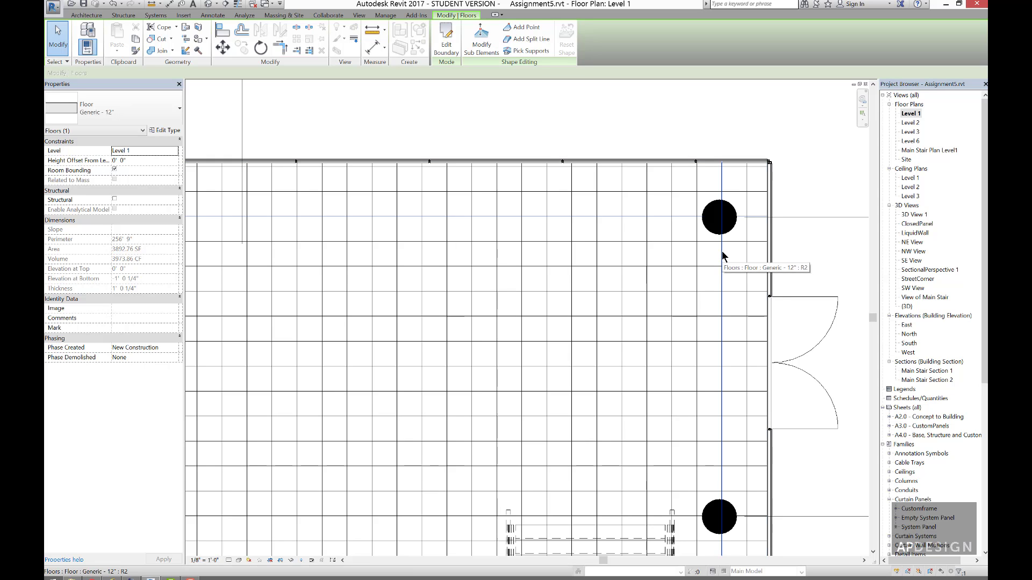
left_click(722, 252)
key("Left")
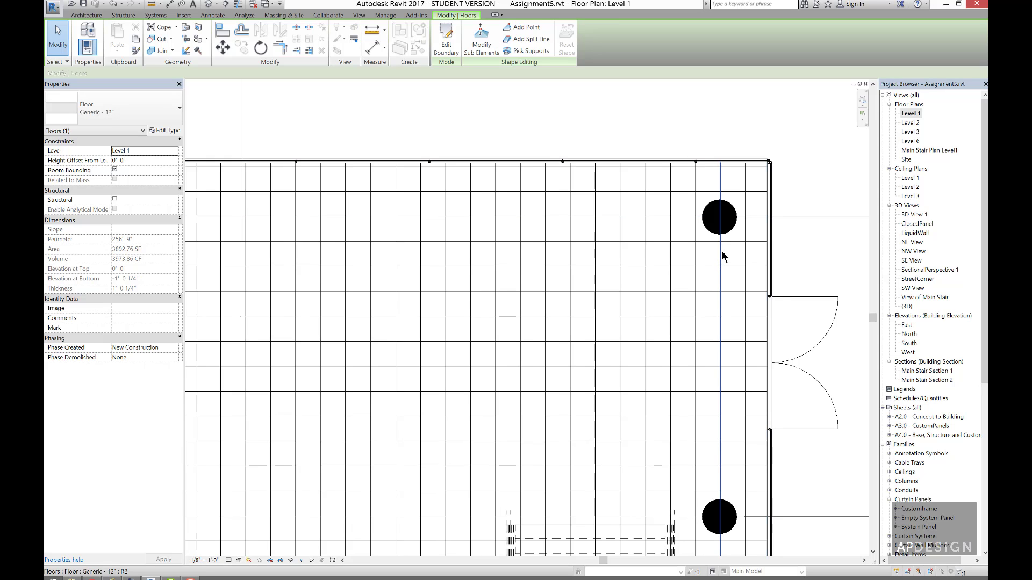
key("Left")
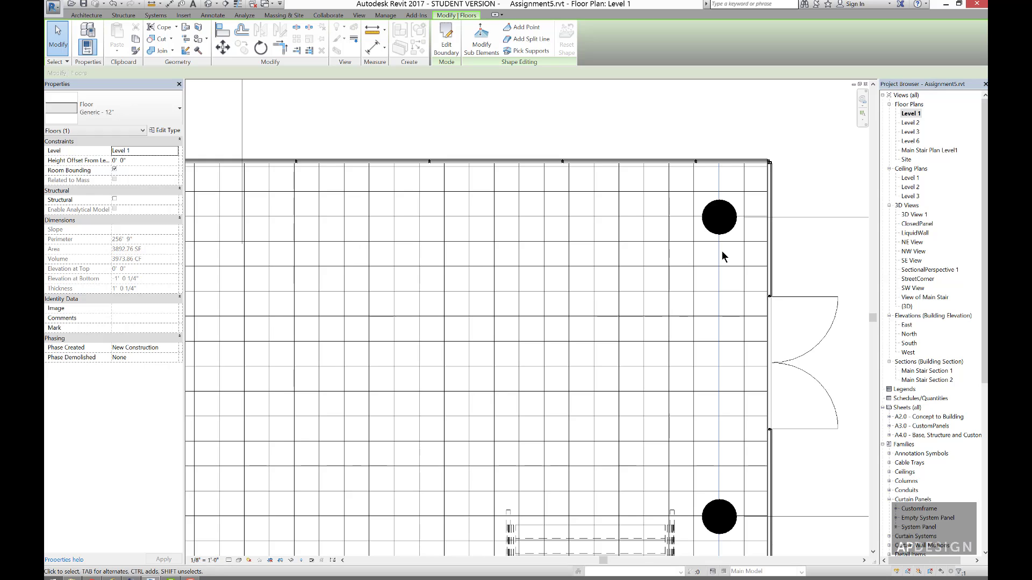
scroll(722, 250, "down", 4)
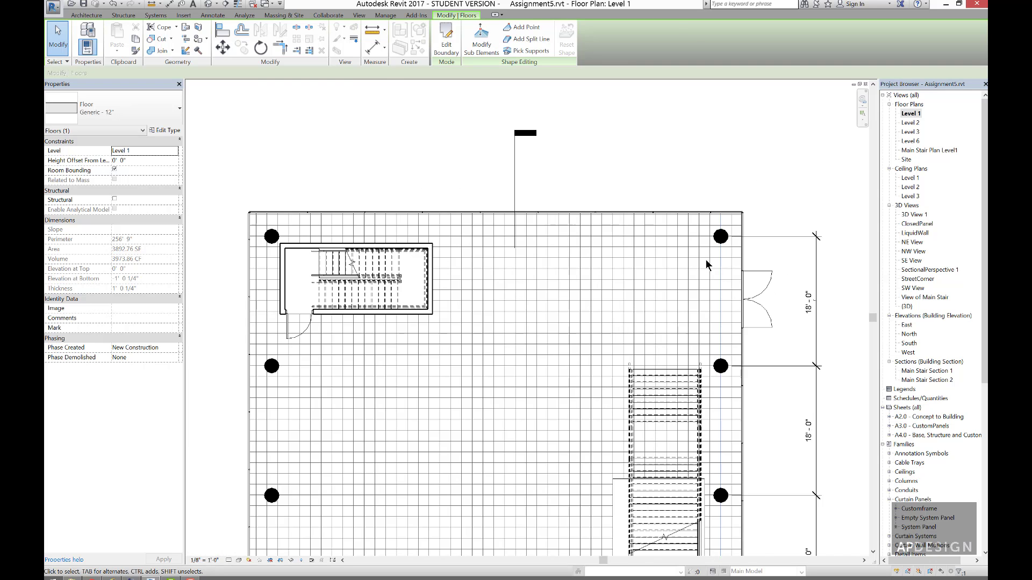
left_click(448, 187)
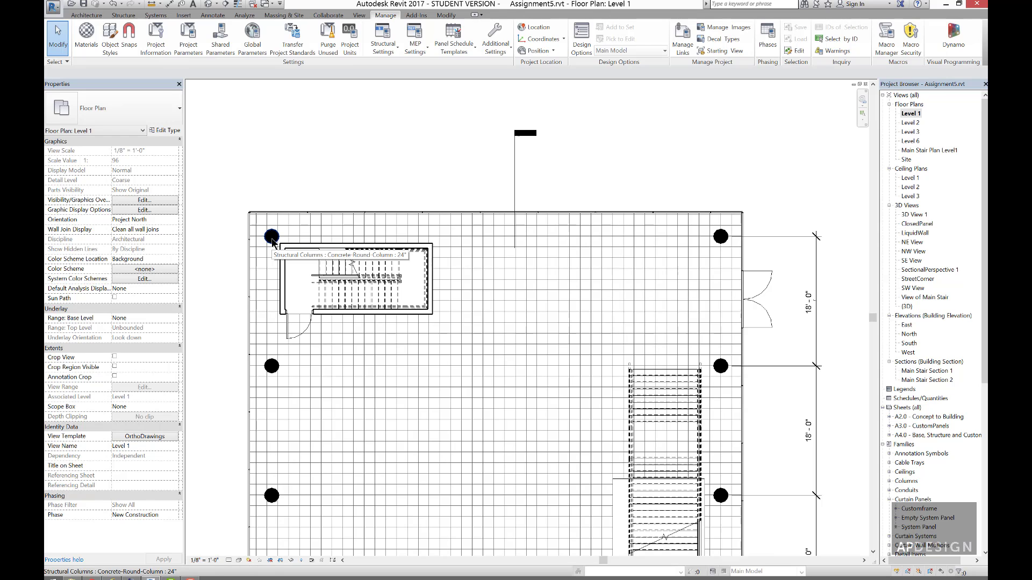
scroll(268, 249, "up", 1)
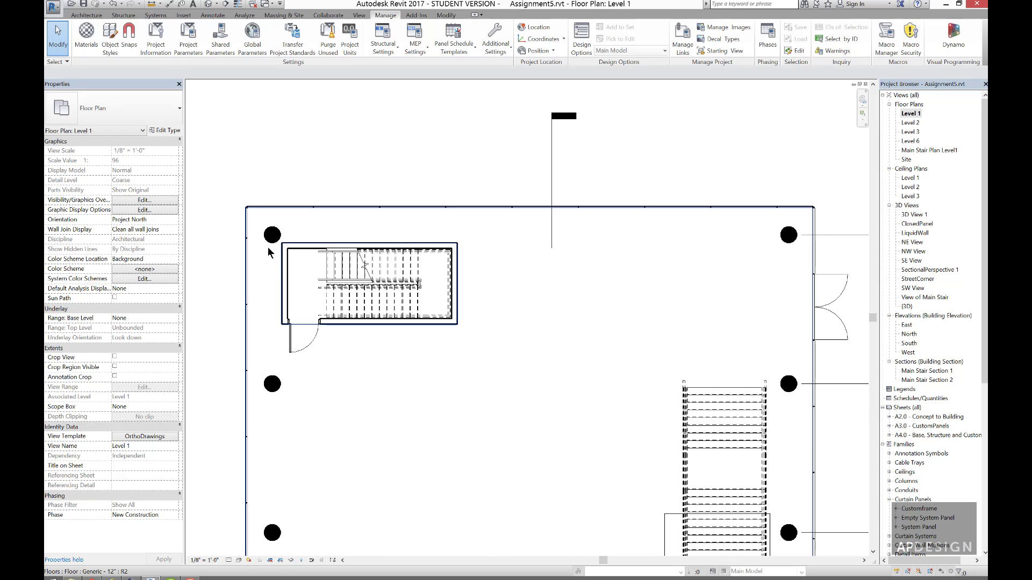
- Nudge the four left-hand columns slightly left to centre them on a vertical line of the tile grid
scroll(276, 248, "down", 1)
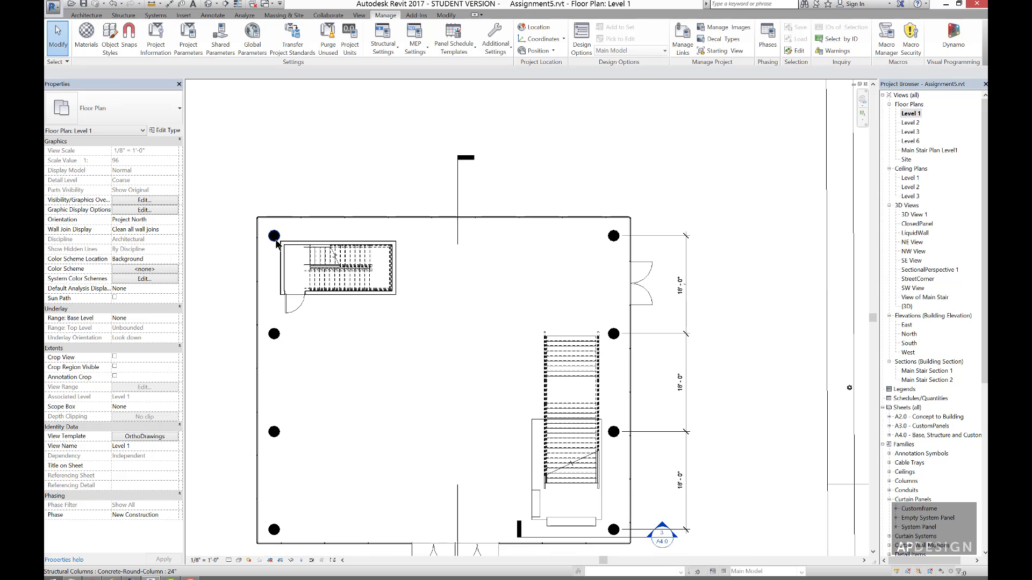
scroll(267, 406, "down", 2)
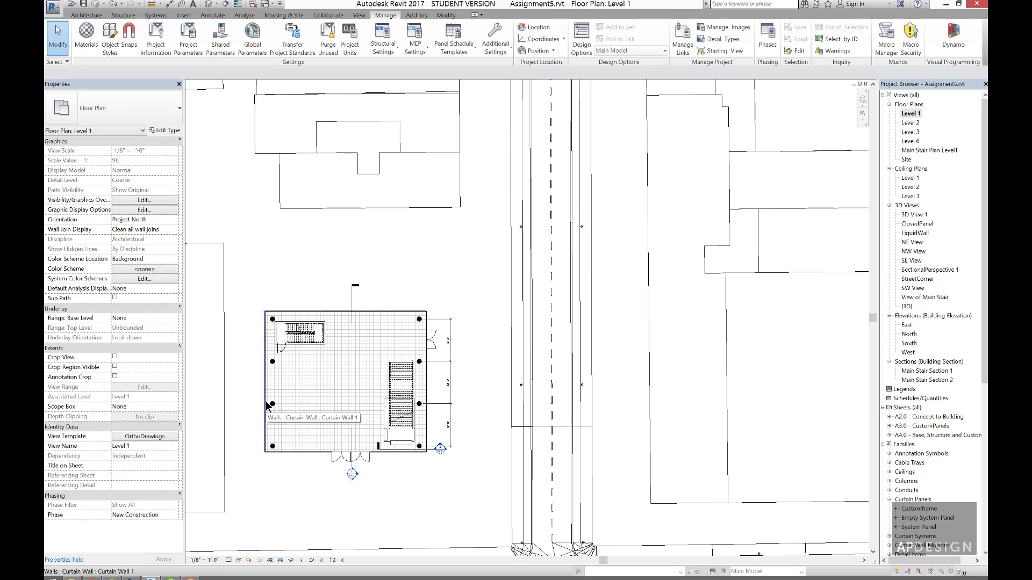
scroll(267, 405, "up", 4)
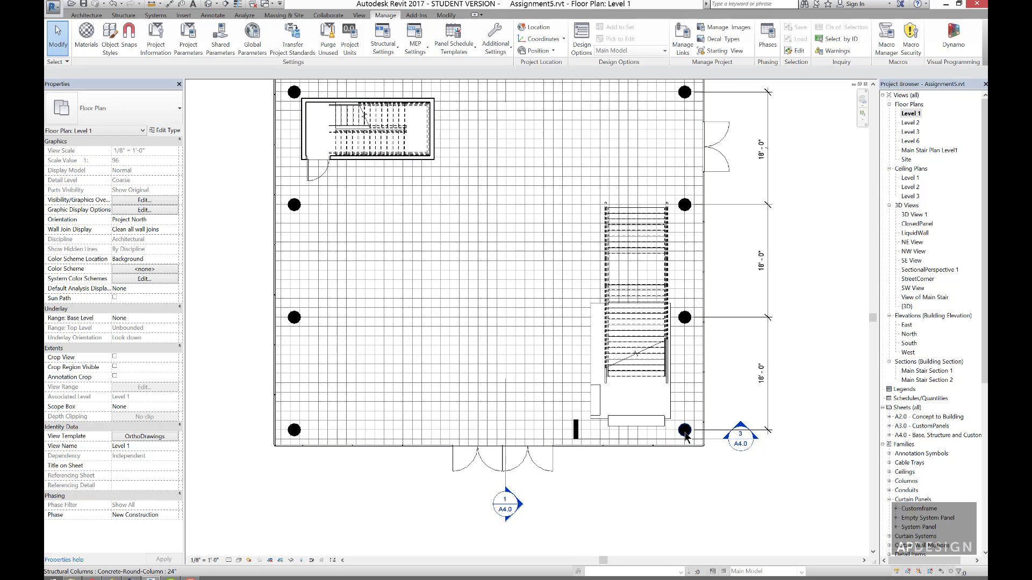
left_click(294, 431)
left_click(294, 317, "ctrl")
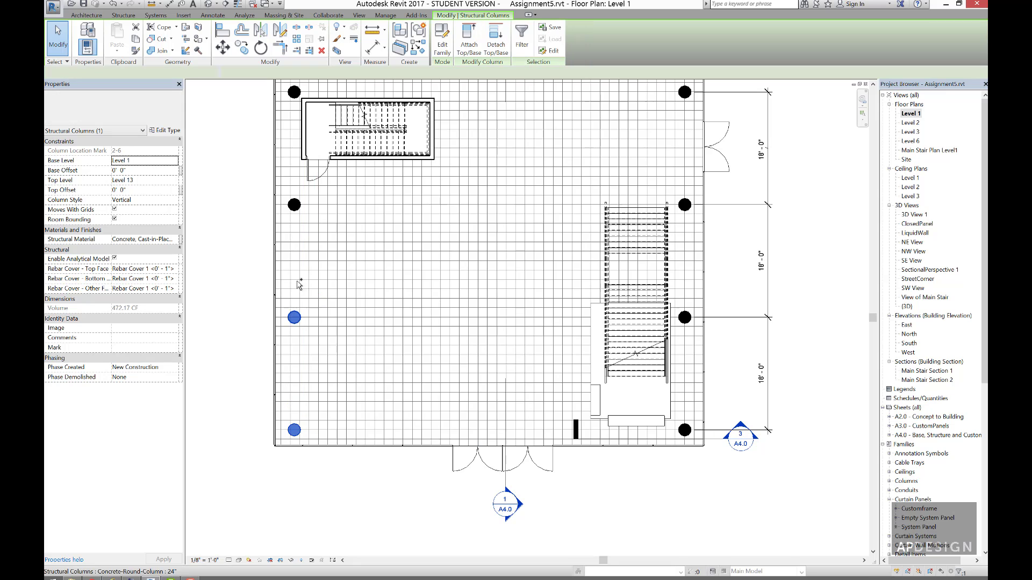
left_click(294, 205, "ctrl")
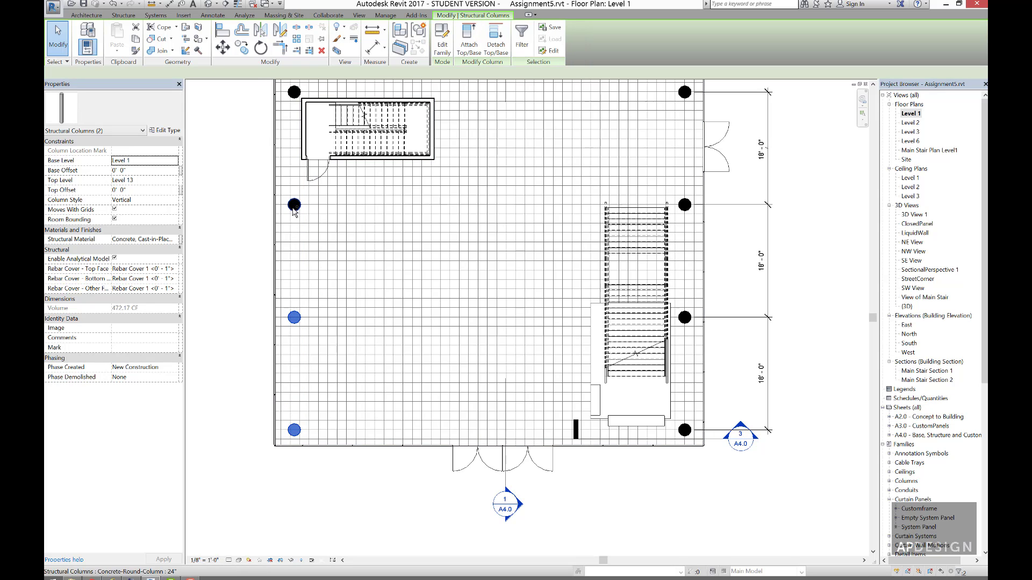
left_click(294, 92, "ctrl")
key("Left")
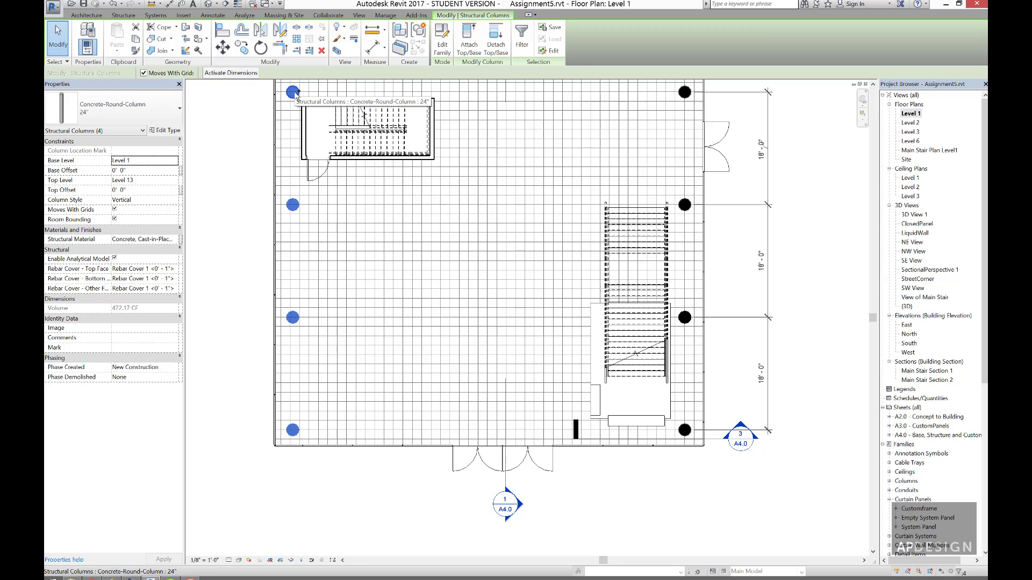
- Nudge the four right-hand columns slightly right to centre them on the nearest vertical tile line
left_click(685, 93)
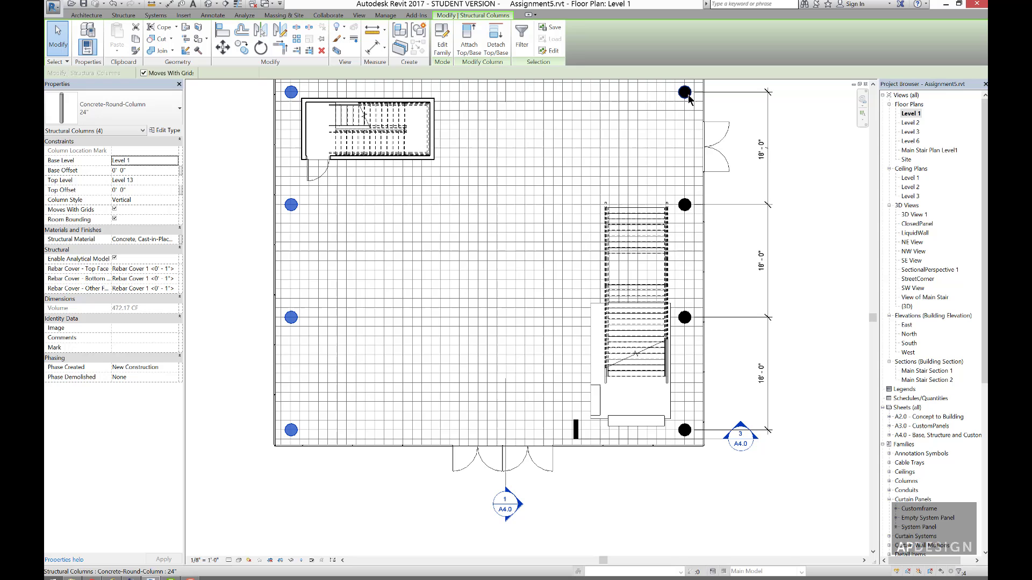
left_click(686, 207, "ctrl")
left_click(685, 319, "ctrl")
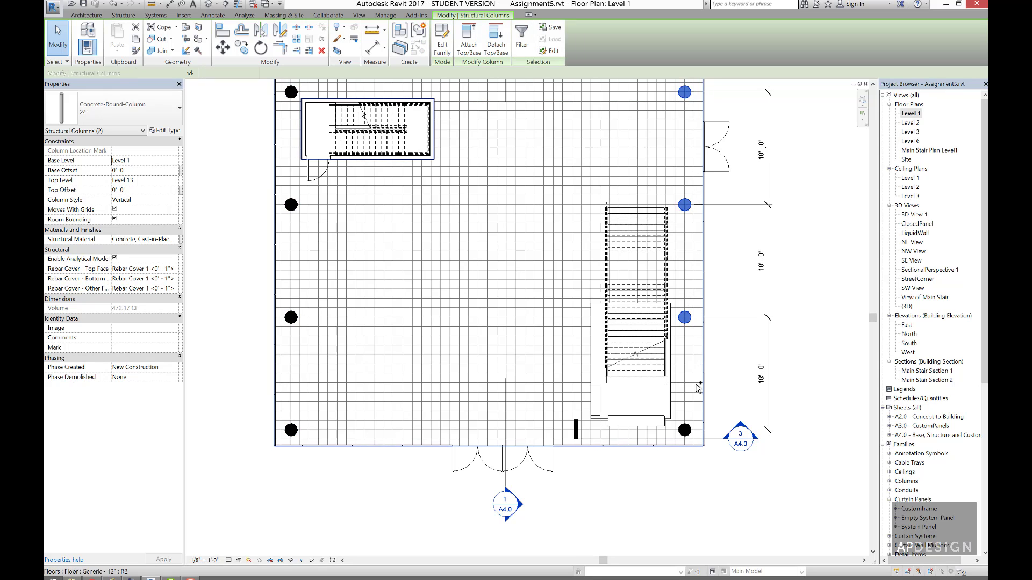
left_click(685, 431, "ctrl")
key("Right")
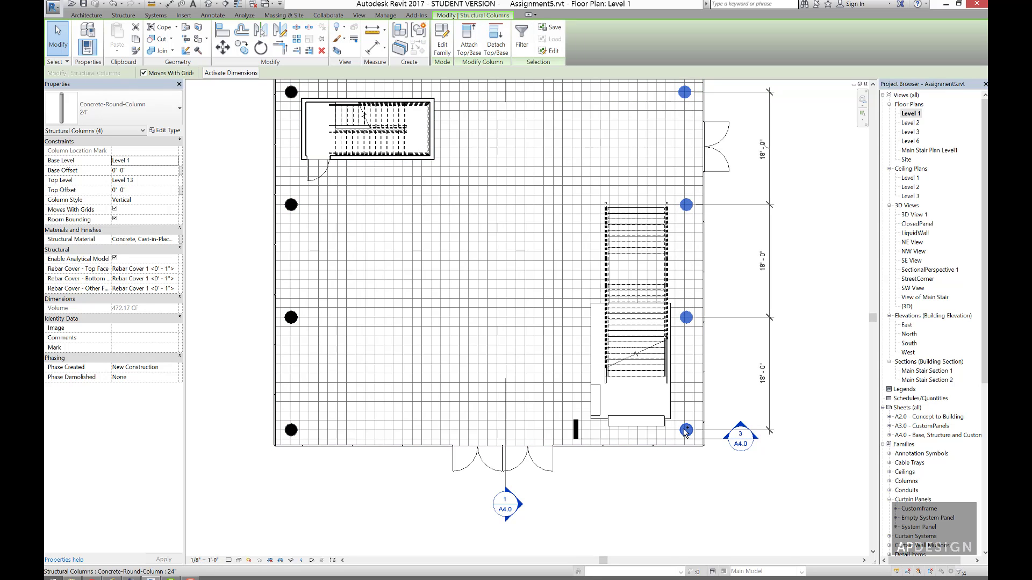
- Check how the left-hand columns, the main stair and the stair enclosure line up with the floor's tile grid
left_click(685, 378)
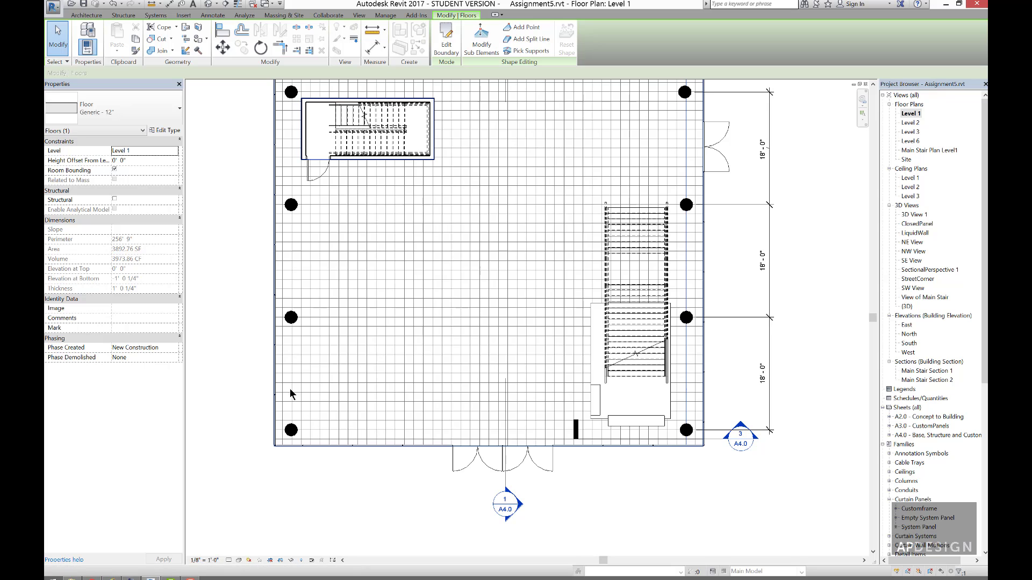
left_click(291, 317)
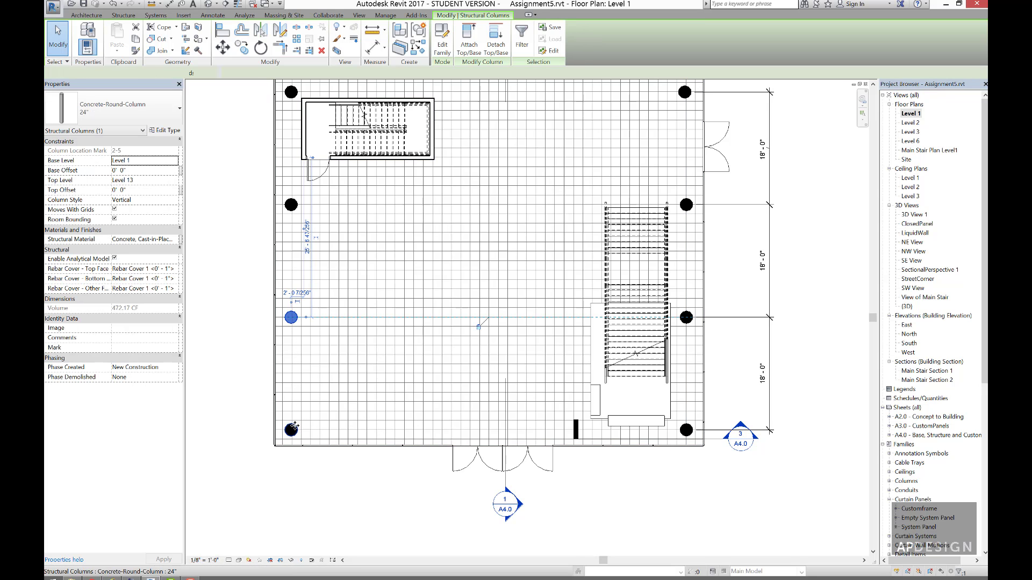
left_click(292, 429, "ctrl")
left_click(291, 205, "ctrl")
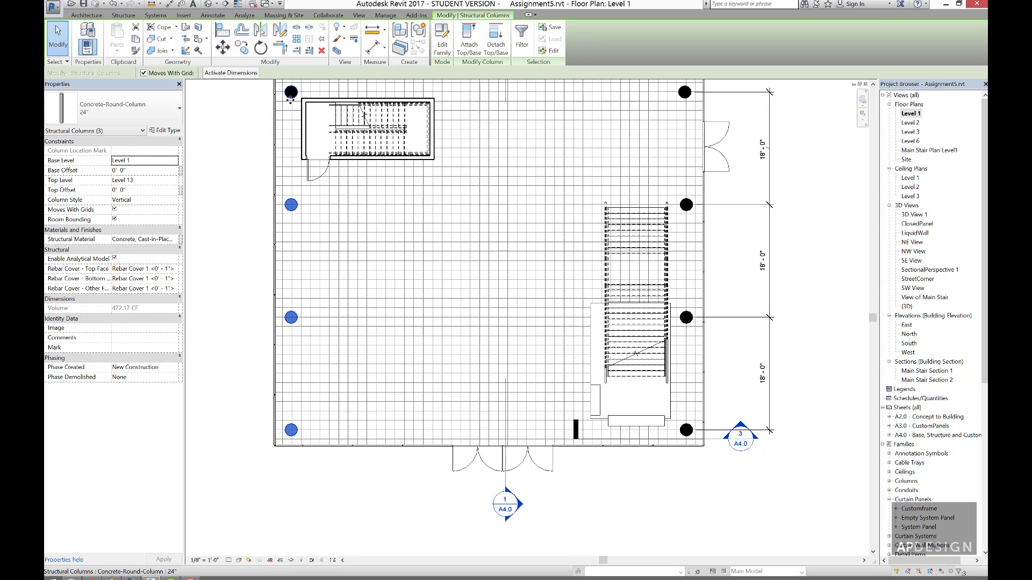
left_click(291, 94, "ctrl")
scroll(288, 123, "up", 6)
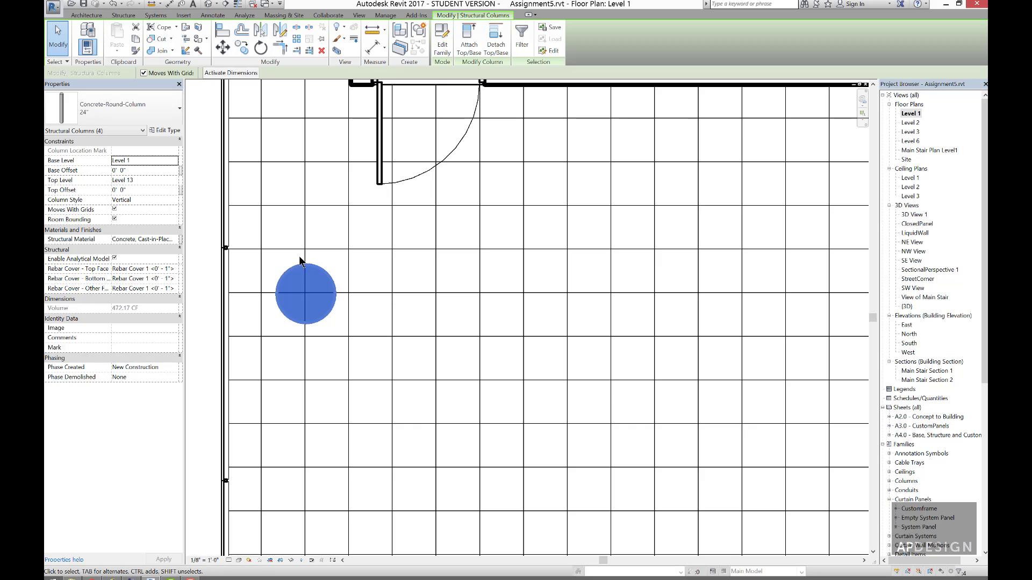
scroll(300, 262, "down", 5)
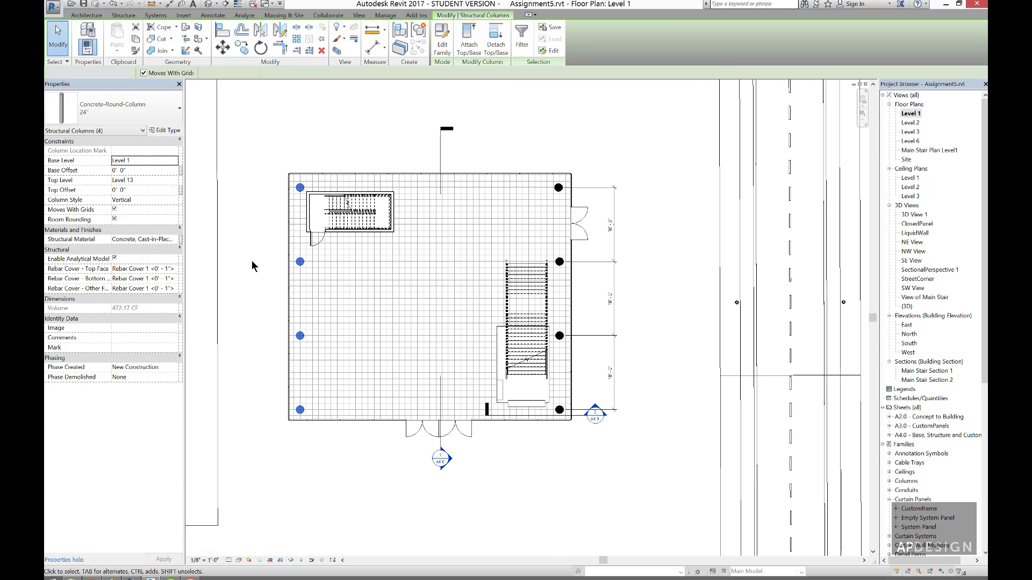
key("Escape")
scroll(545, 380, "up", 2)
scroll(545, 379, "up", 1)
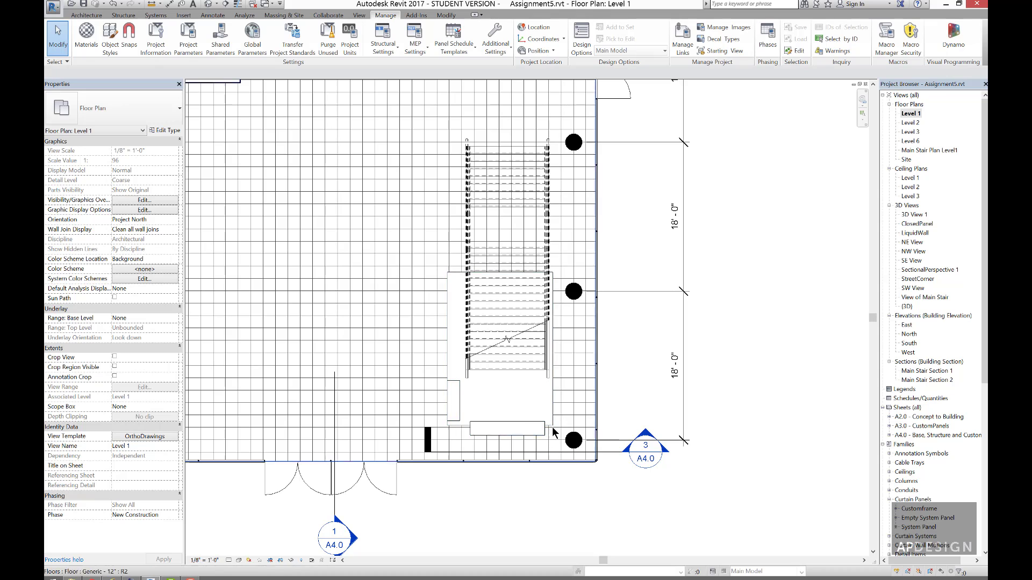
scroll(503, 420, "down", 2)
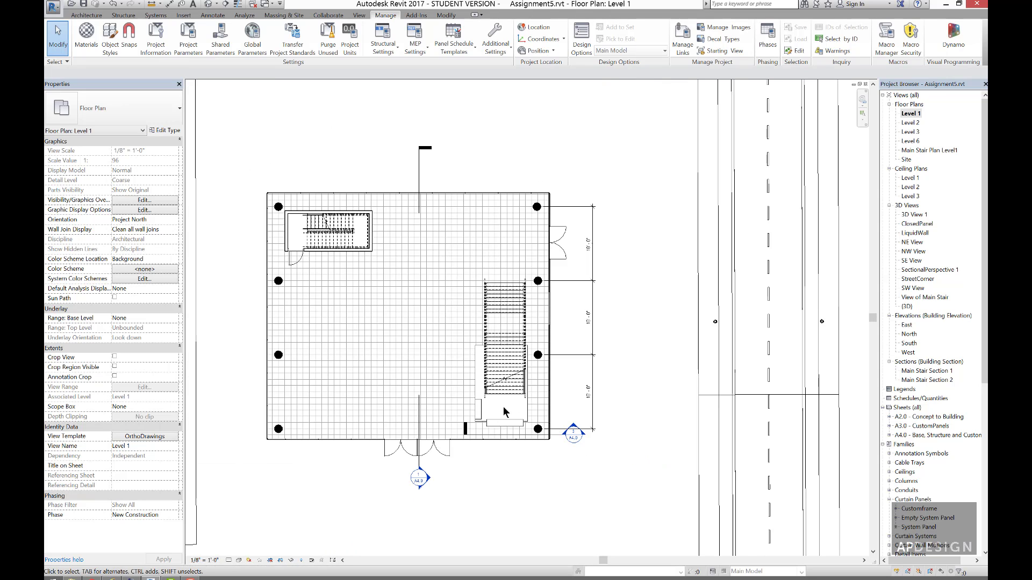
scroll(285, 237, "up", 4)
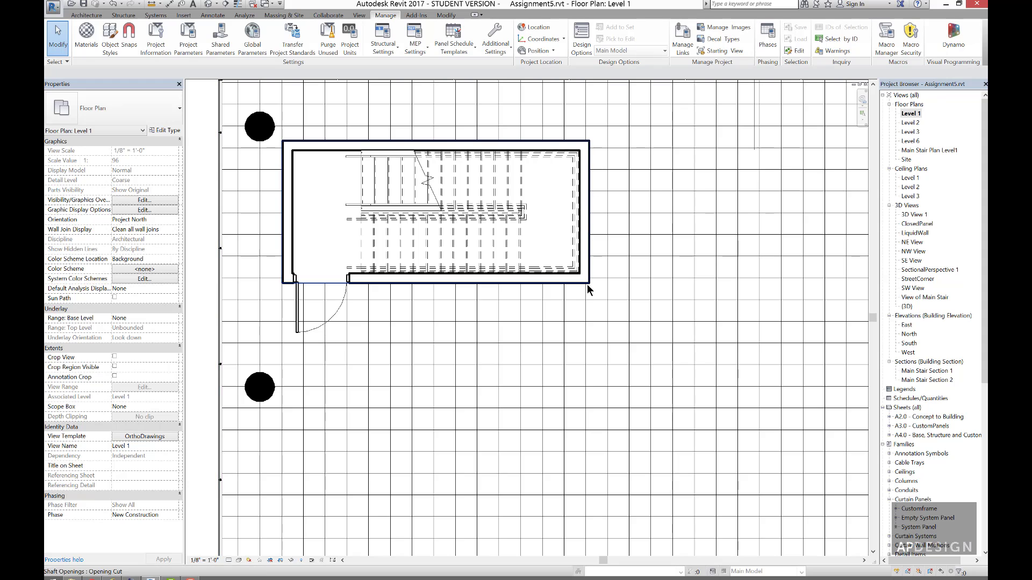
scroll(587, 290, "down", 1)
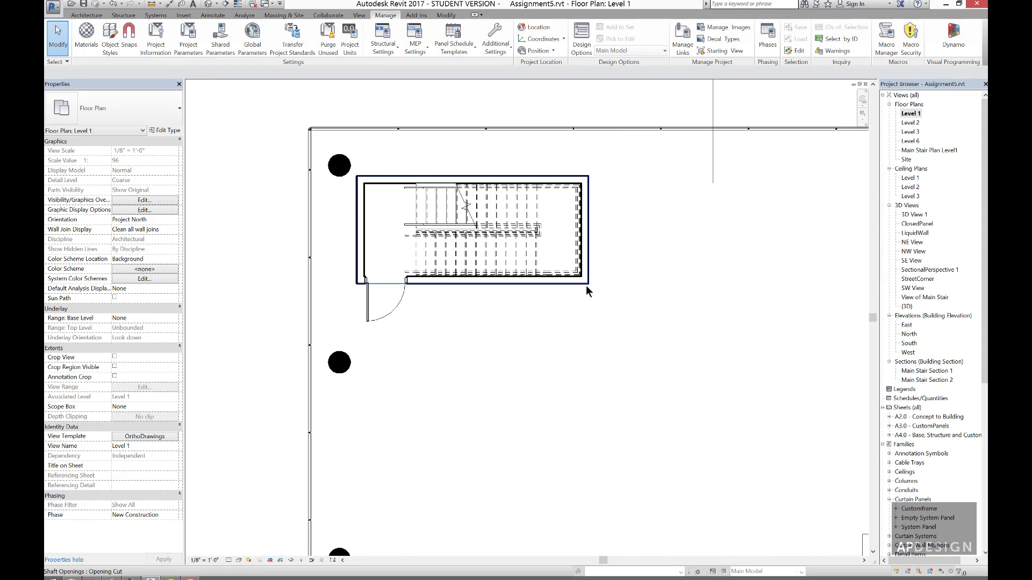
scroll(592, 301, "down", 3)
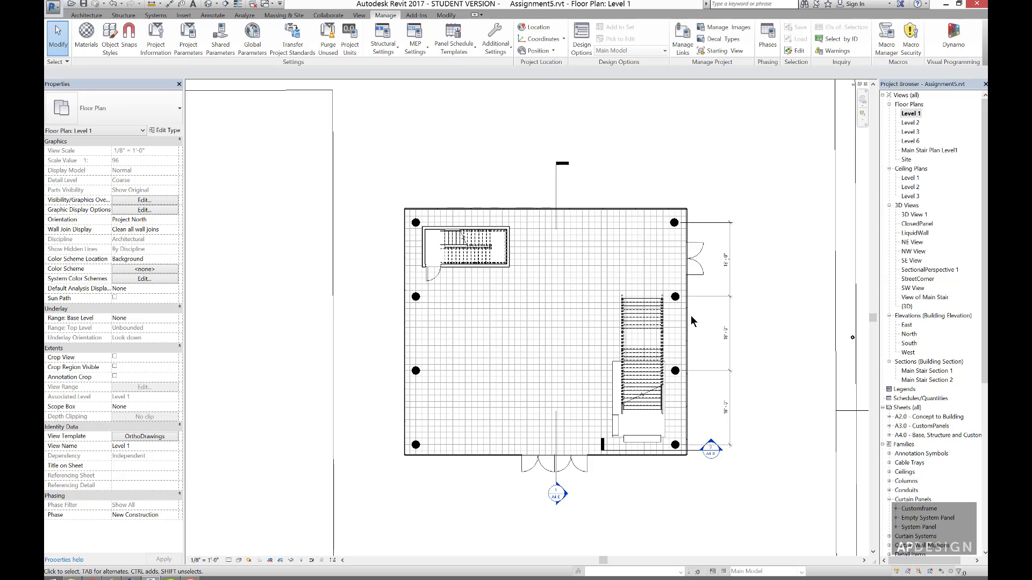
- Try to hide the floor edge at the east double door using Linework with the <Invisible lines> style
scroll(680, 260, "up", 5)
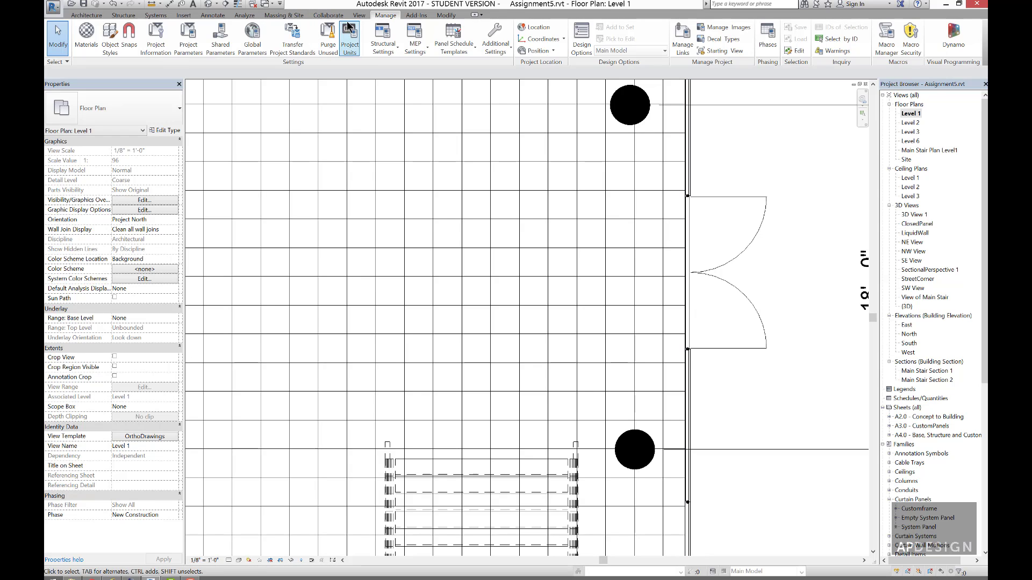
left_click(686, 258)
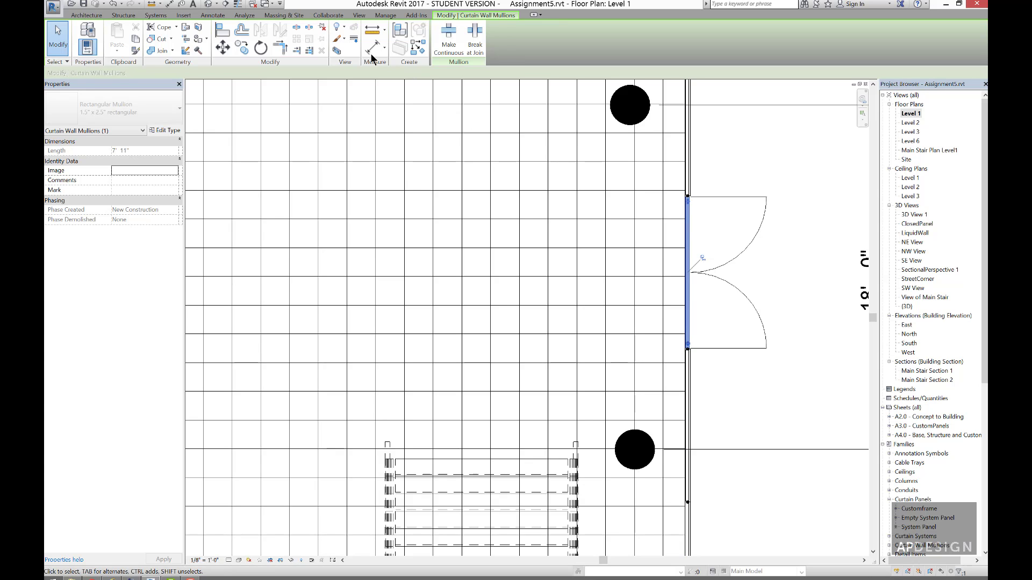
left_click(337, 38)
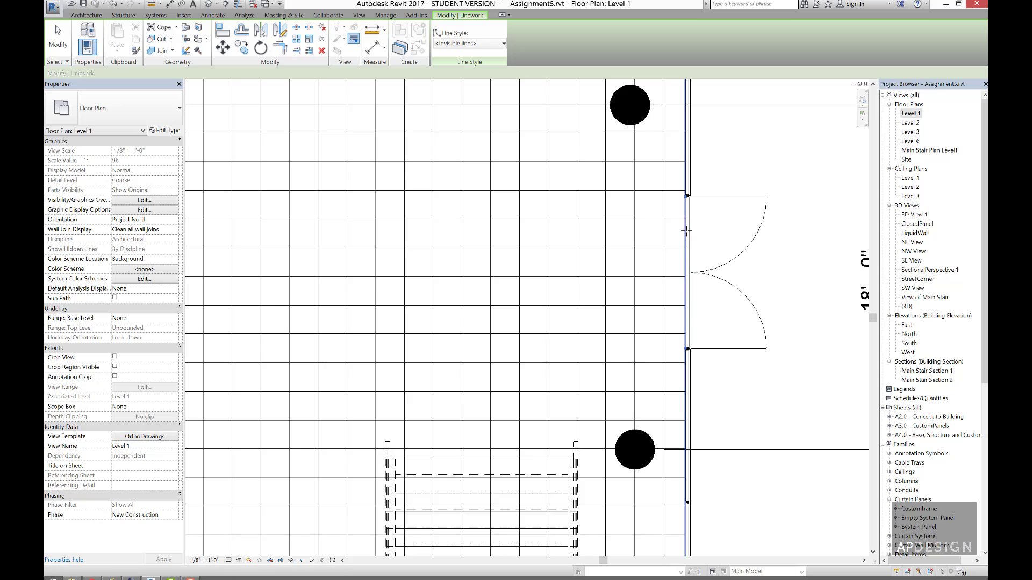
scroll(716, 274, "up", 2)
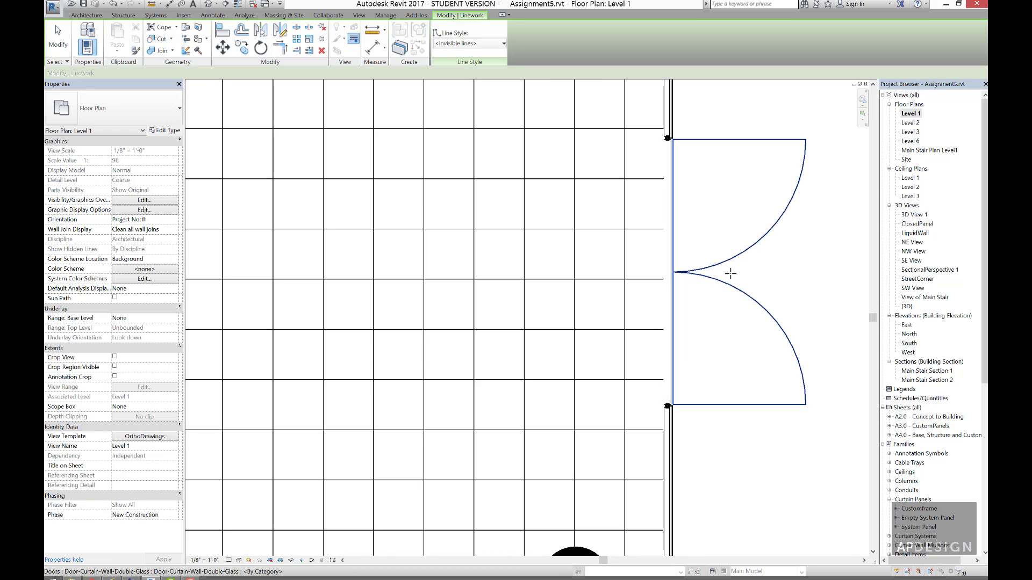
scroll(730, 273, "down", 2)
scroll(750, 267, "down", 1)
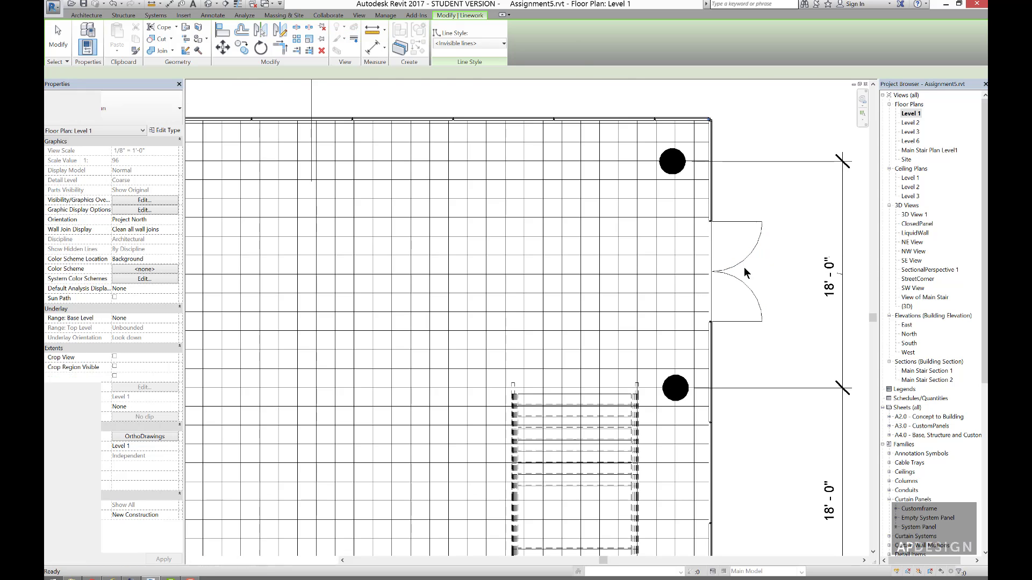
- Try to split the line across the east double-door opening at both door jambs
scroll(736, 272, "up", 2)
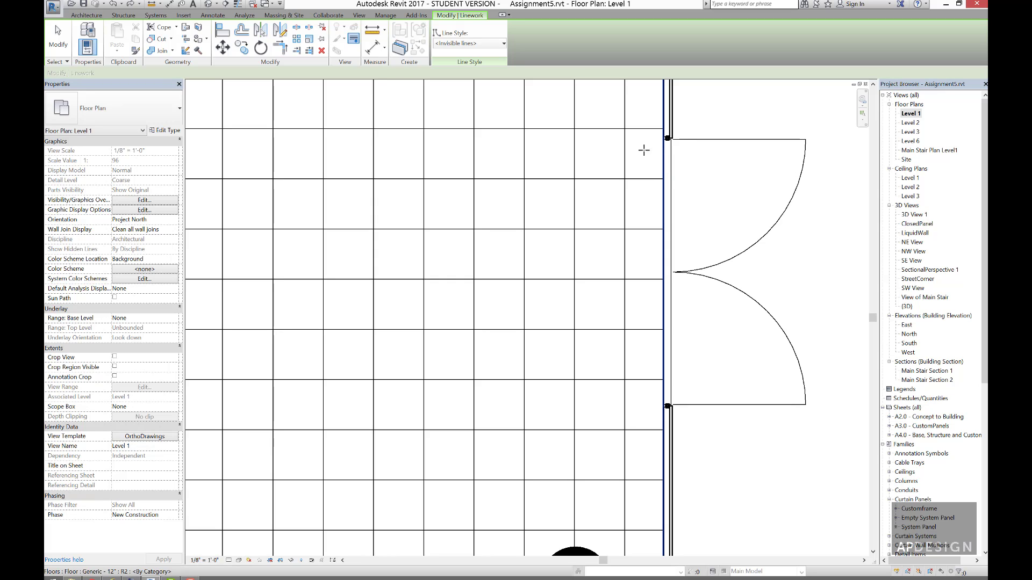
left_click(296, 27)
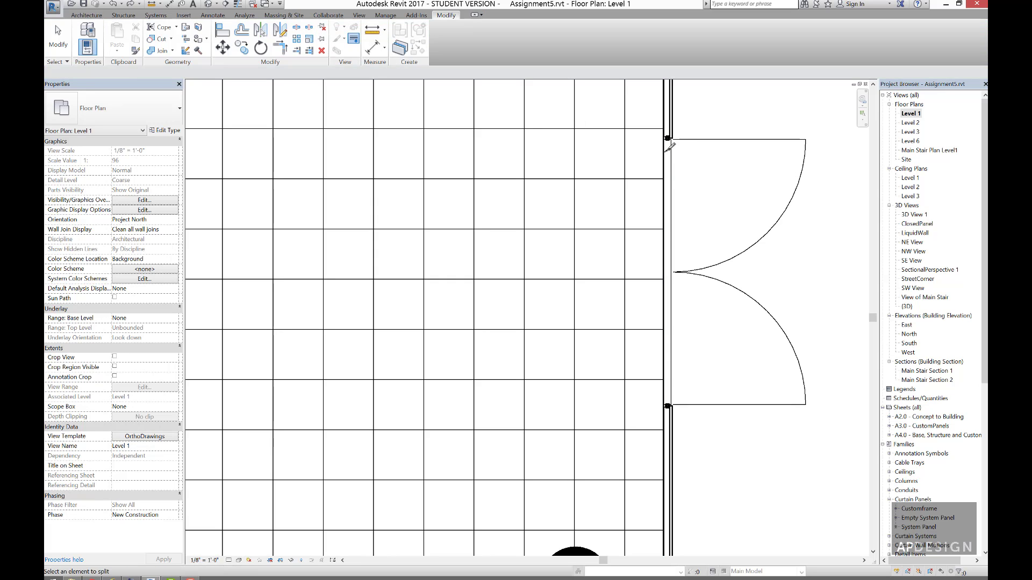
left_click(668, 137)
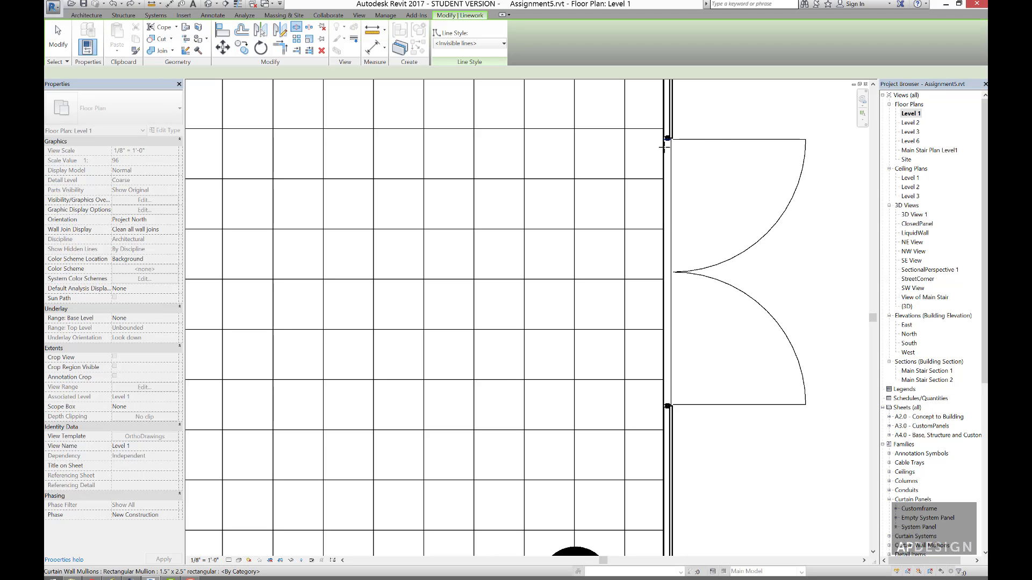
left_click(296, 28)
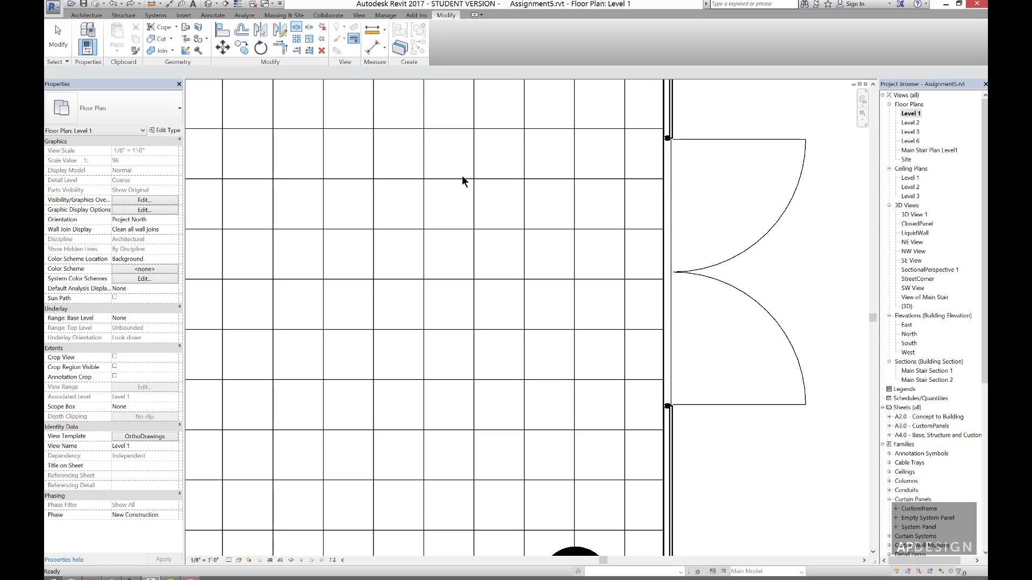
left_click(667, 404)
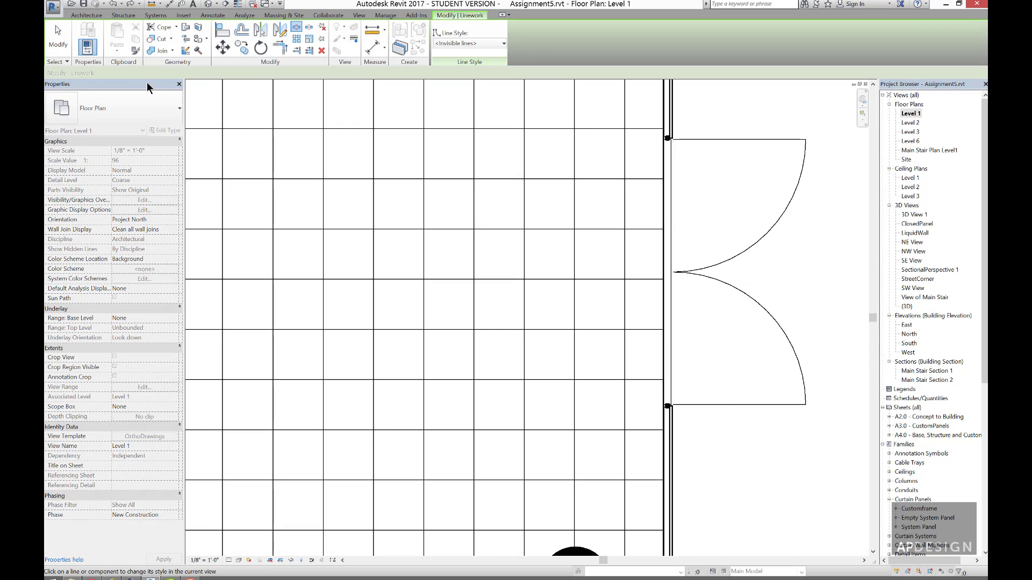
left_click(58, 38)
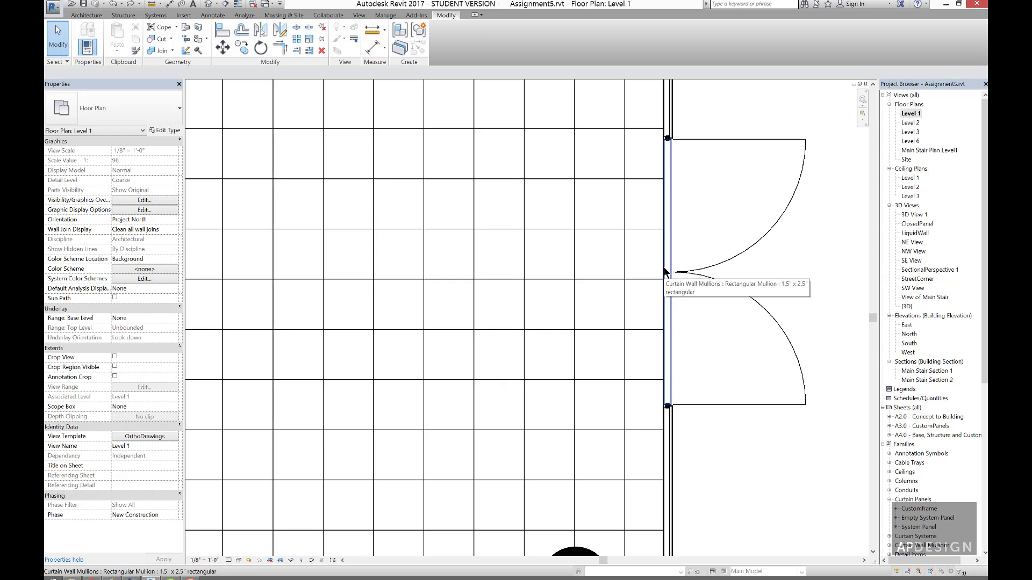
- Apply the <Invisible lines> Linework style to the line crossing the east double-door opening and check the plan
left_click(354, 39)
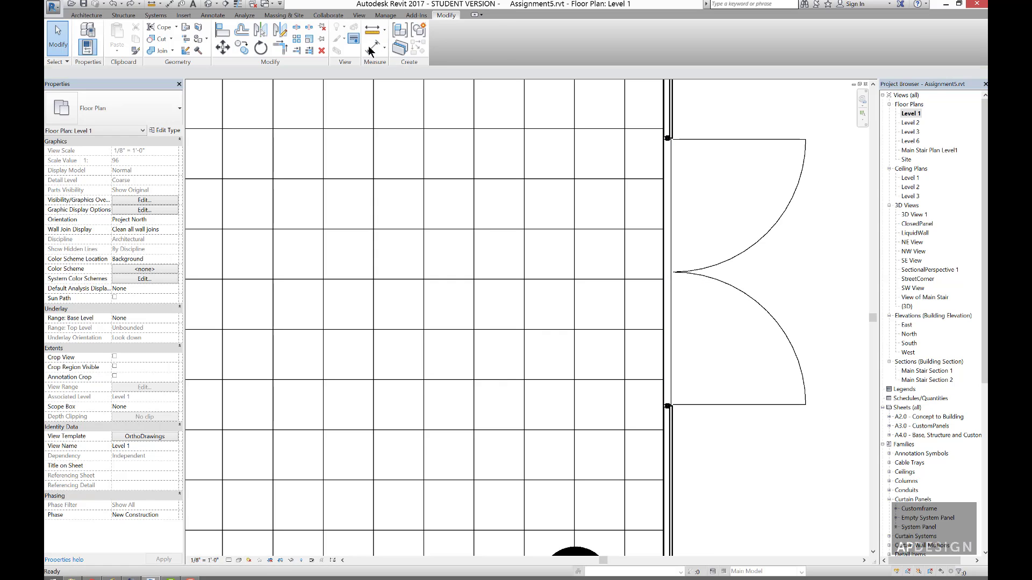
left_click(663, 242)
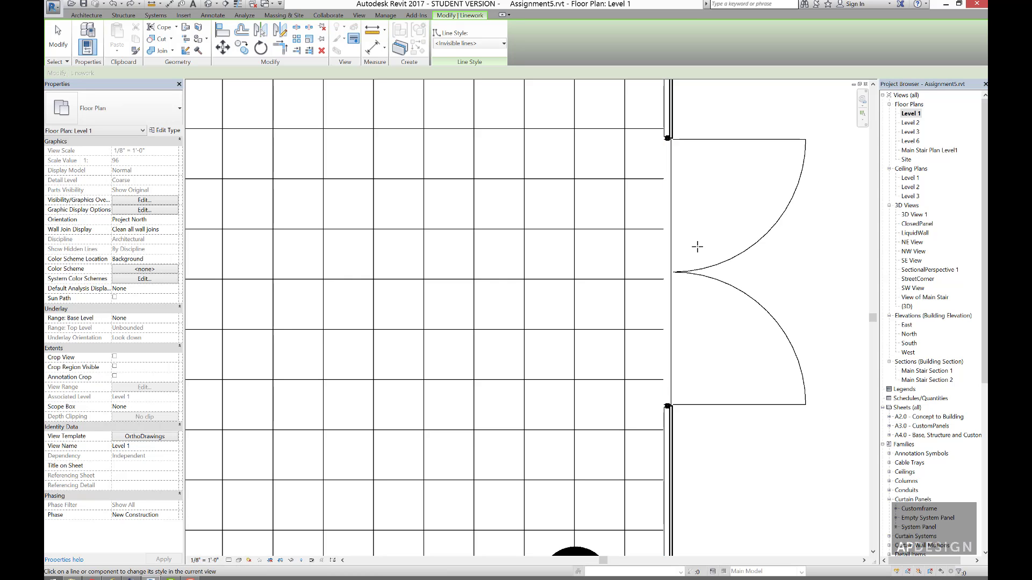
scroll(682, 204, "down", 7)
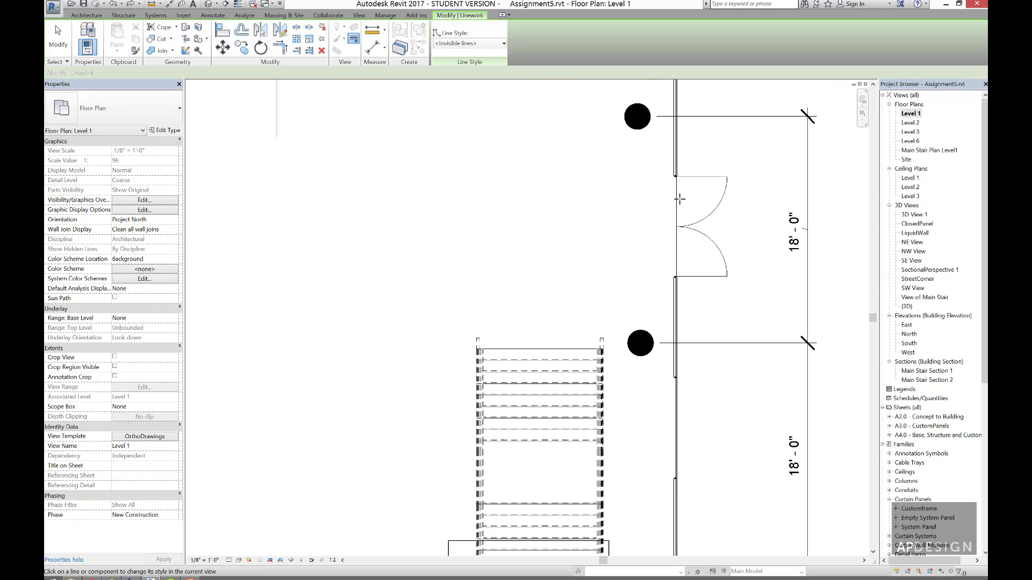
scroll(683, 204, "down", 4)
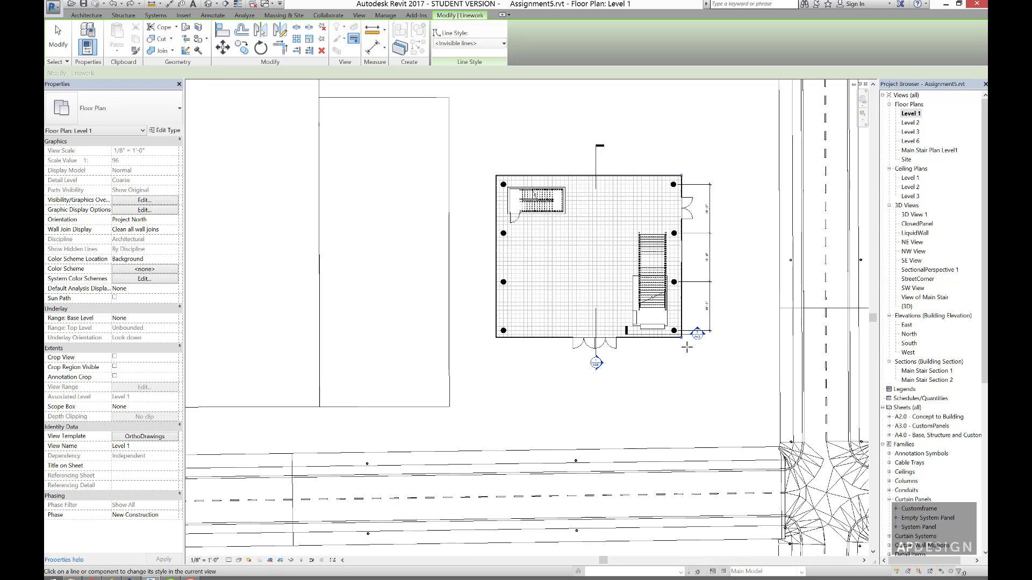
scroll(672, 344, "up", 10)
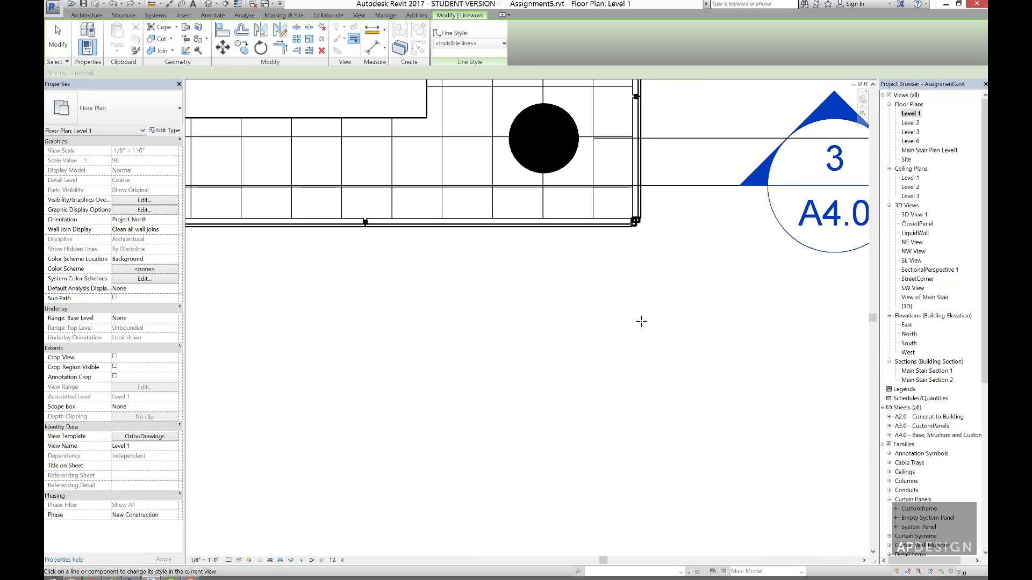
scroll(641, 322, "down", 7)
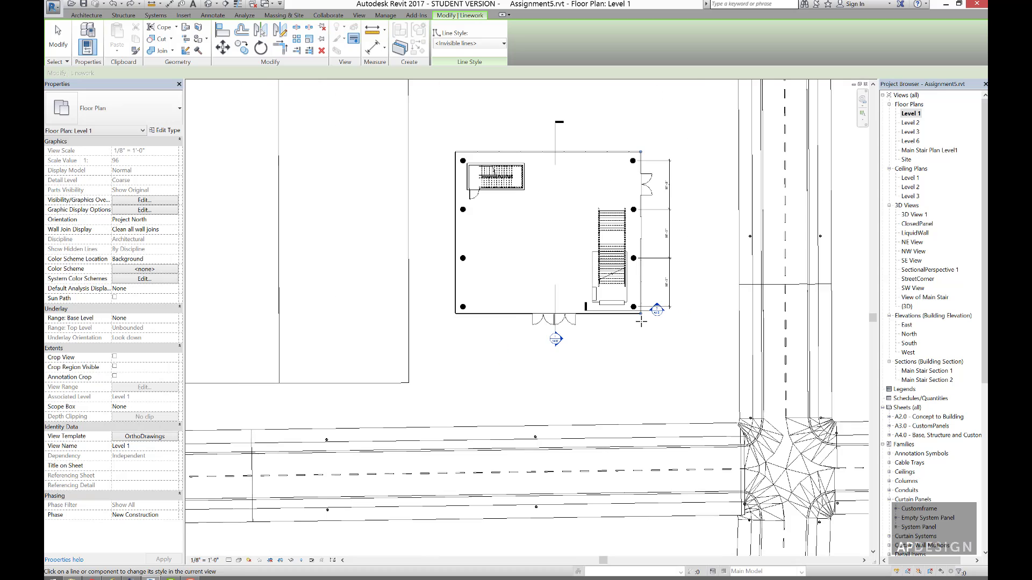